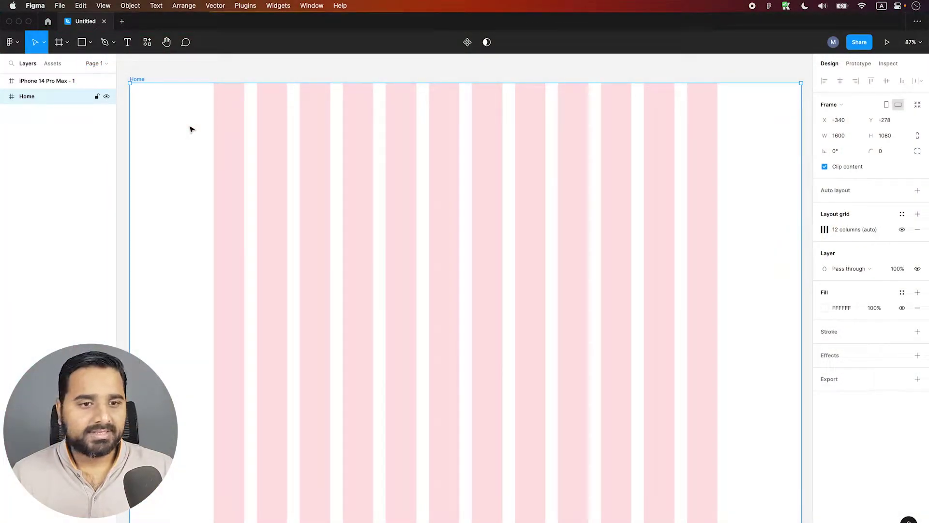
Draw a grey 278×74 bar at the top-left of the Home frame
{"action": "left_click", "coordinate": [90, 42]}
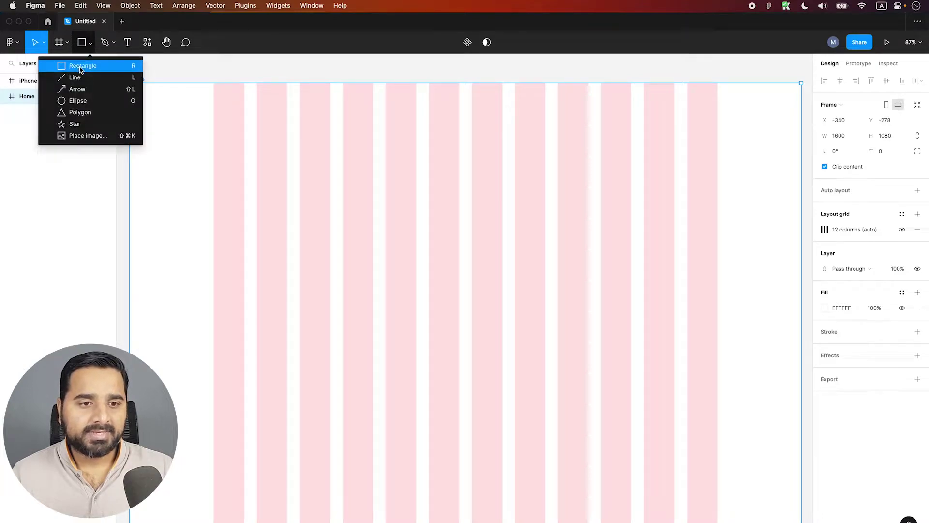
{"action": "left_click", "coordinate": [83, 65]}
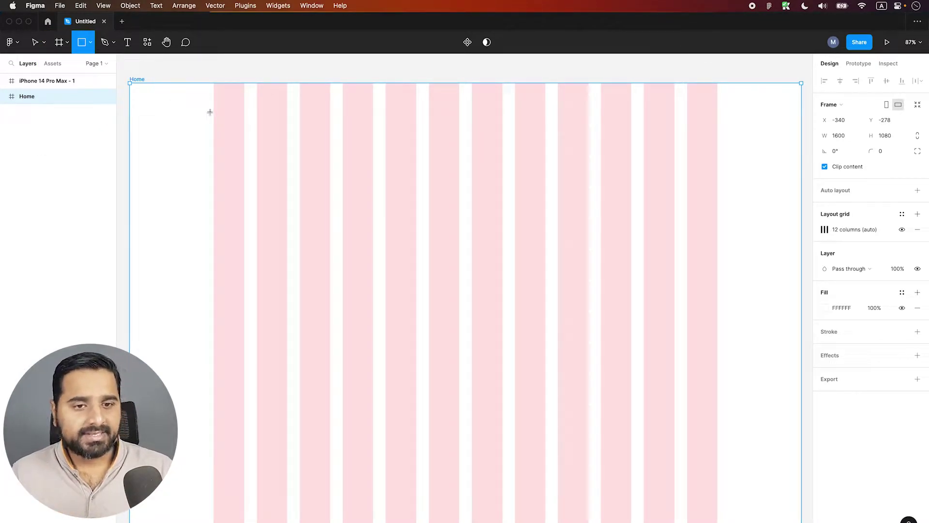
{"action": "left_click_drag", "start_coordinate": [214, 102], "coordinate": [332, 138]}
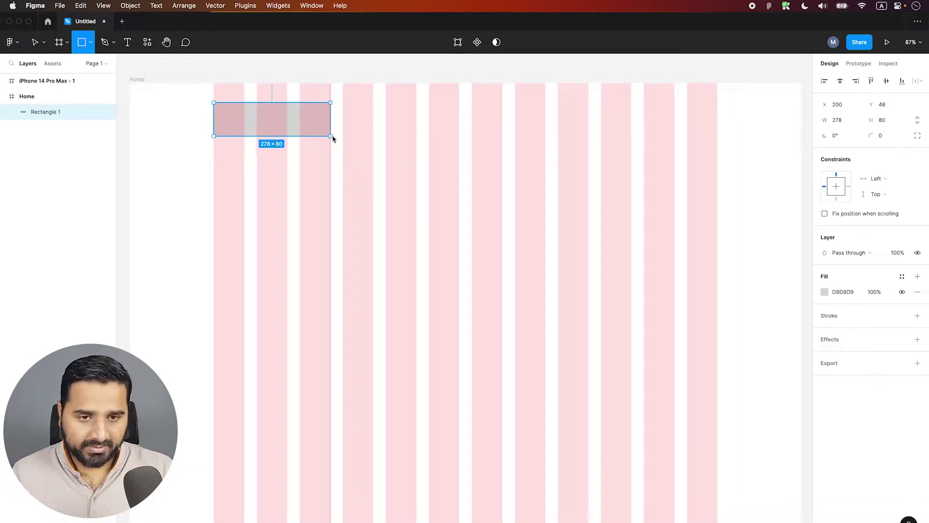
{"action": "left_click_drag", "start_coordinate": [333, 138], "coordinate": [333, 137]}
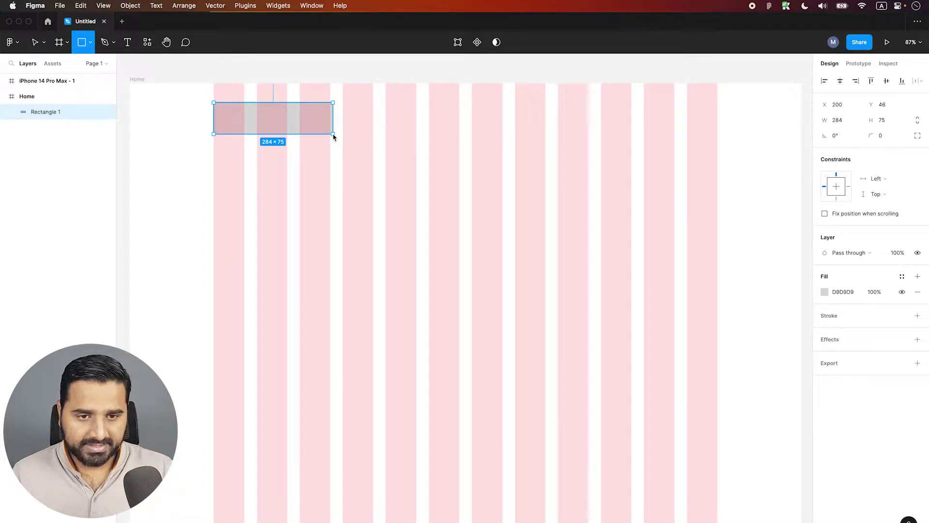
{"action": "left_click_drag", "start_coordinate": [334, 137], "coordinate": [331, 135]}
Duplicate the bar to the right and stretch the copy to 687 px wide
{"action": "left_click_drag", "start_coordinate": [279, 120], "coordinate": [635, 129]}
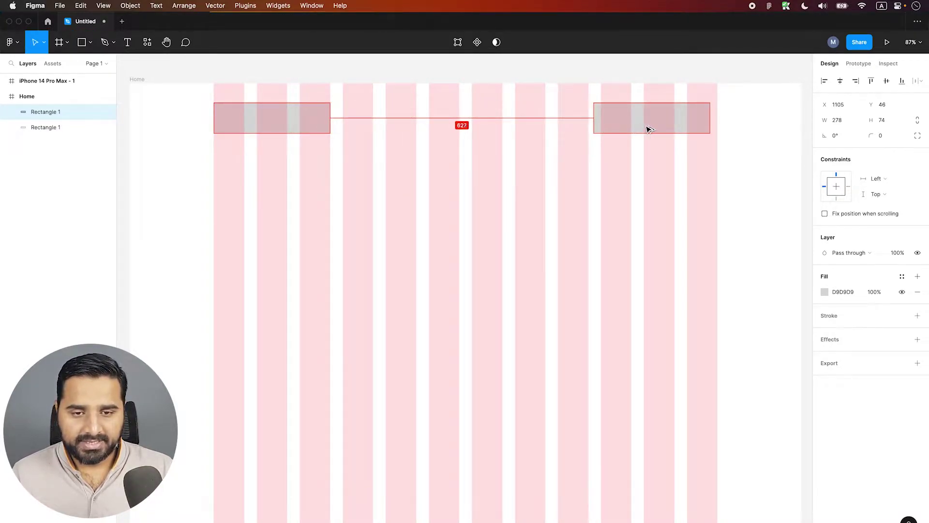
{"action": "left_click_drag", "start_coordinate": [635, 130], "coordinate": [647, 129]}
{"action": "left_click_drag", "start_coordinate": [595, 117], "coordinate": [429, 117]}
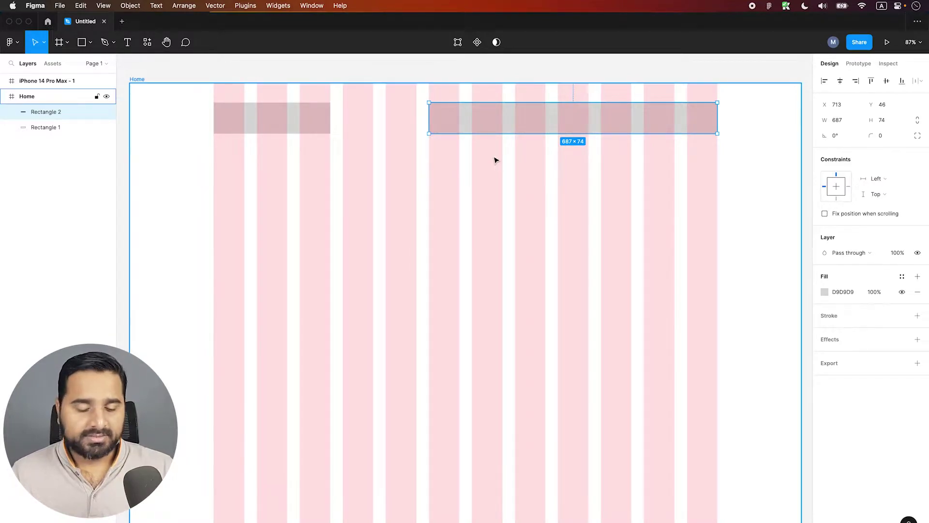
{"action": "key", "text": "minus"}
{"action": "scroll", "coordinate": [495, 160], "scroll_direction": "up", "scroll_amount": 5}
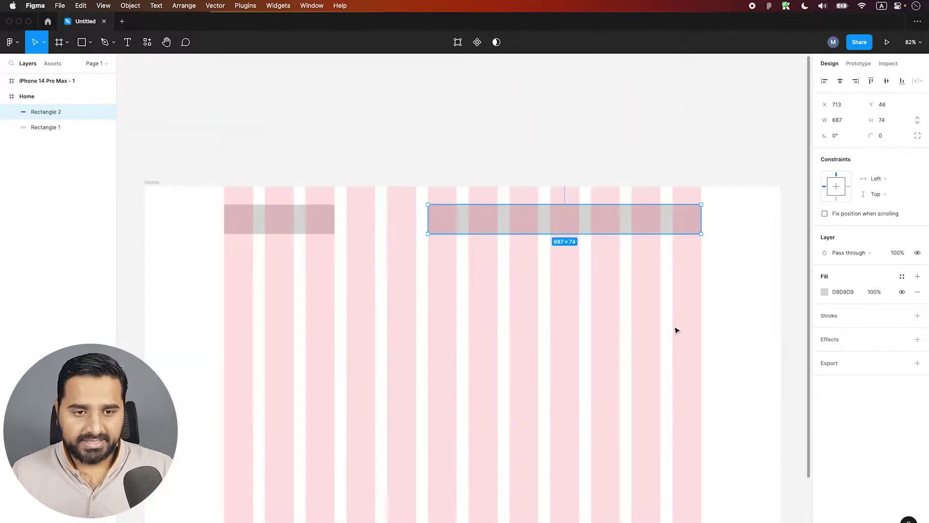
{"action": "mouse_move", "coordinate": [672, 319]}
{"action": "left_mouse_down"}
{"action": "mouse_move", "coordinate": [654, 199]}
{"action": "mouse_move", "coordinate": [661, 212]}
{"action": "left_mouse_up"}
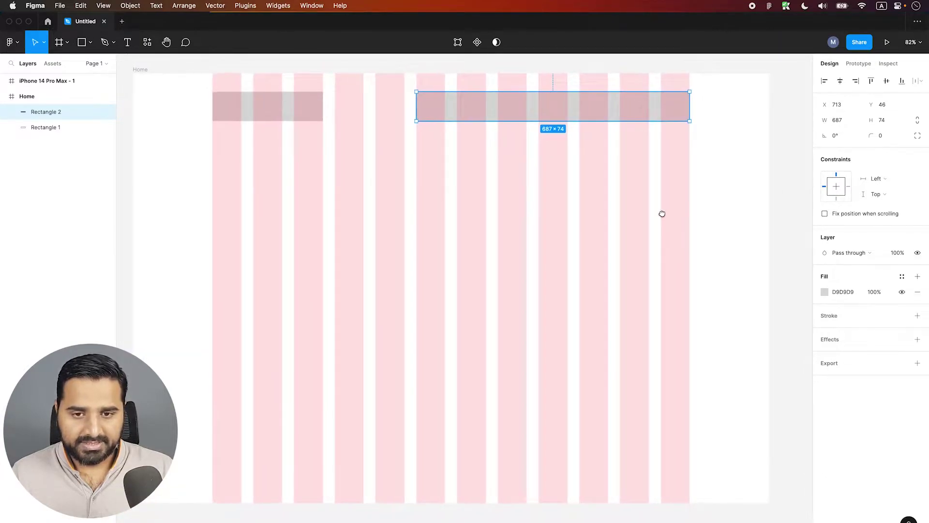
{"action": "left_click", "coordinate": [715, 309]}
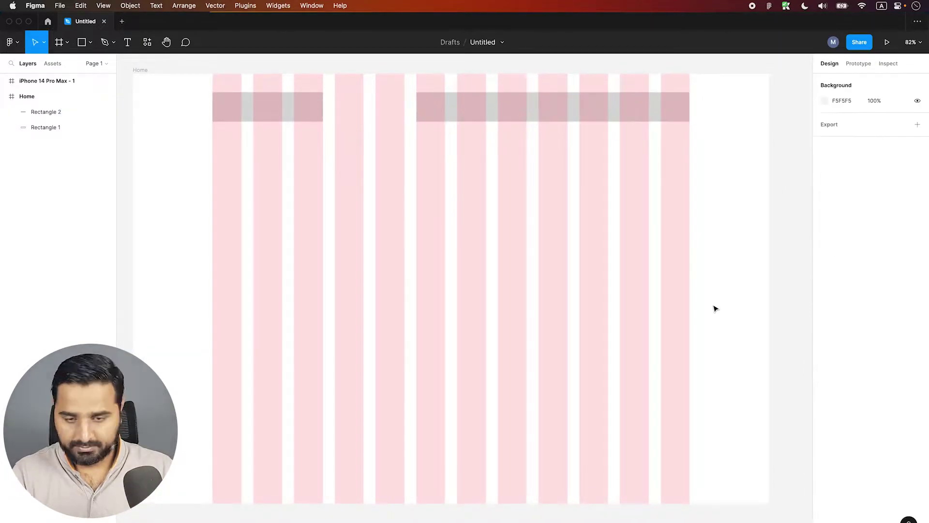
Draw a 1600×858 block from the frame's top-left and send it behind the bars
{"action": "left_click", "coordinate": [81, 42]}
{"action": "mouse_move", "coordinate": [134, 74]}
{"action": "left_mouse_down"}
{"action": "mouse_move", "coordinate": [774, 402]}
{"action": "mouse_move", "coordinate": [770, 409]}
{"action": "left_mouse_up"}
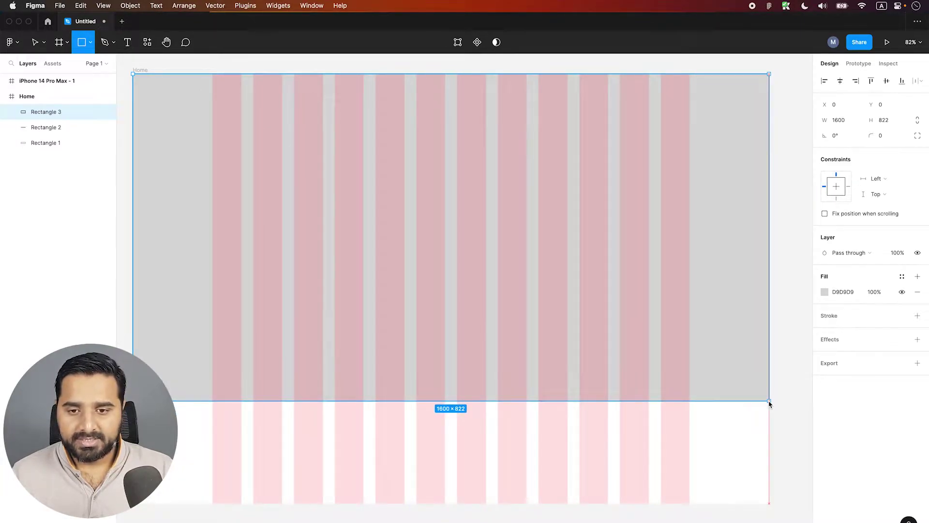
{"action": "left_click_drag", "start_coordinate": [769, 409], "coordinate": [769, 416]}
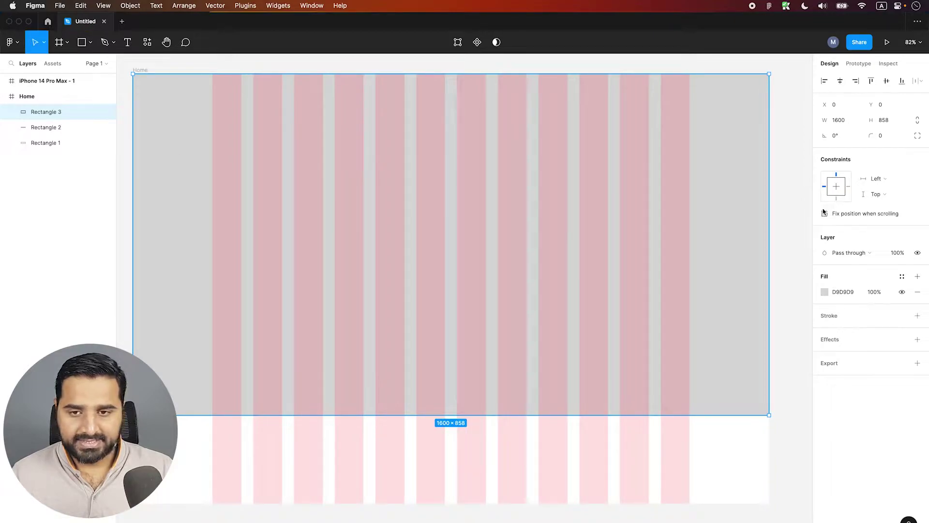
{"action": "mouse_move", "coordinate": [611, 216]}
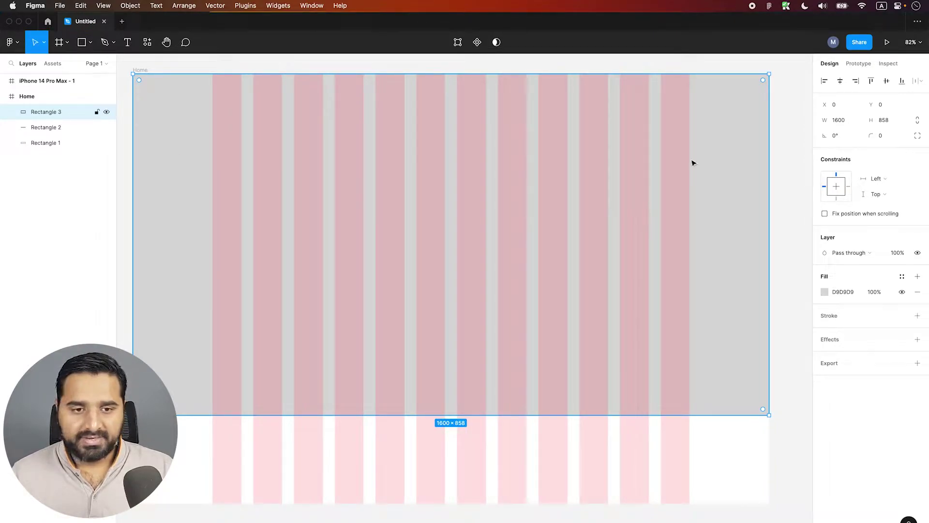
{"action": "right_click", "coordinate": [692, 162]}
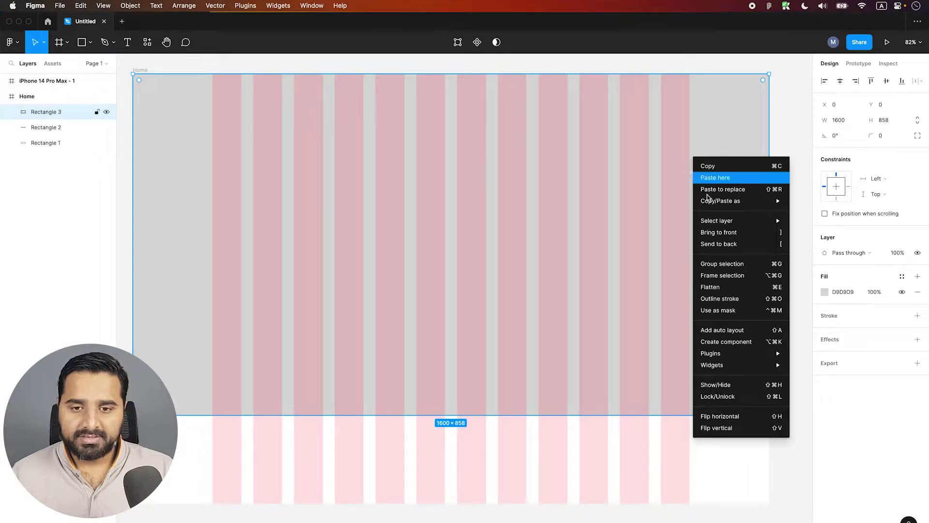
{"action": "left_click", "coordinate": [725, 248]}
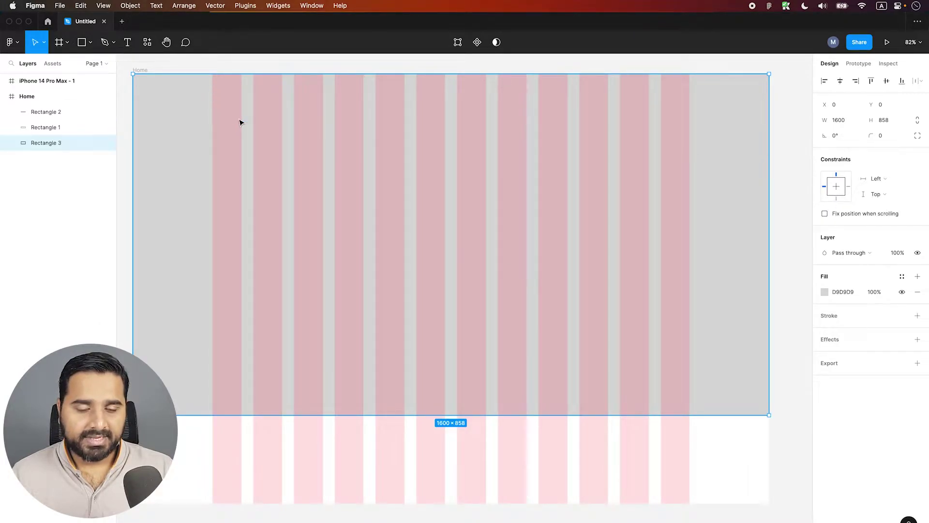
Give both top bars a darker 9B9B9B fill
{"action": "left_click", "coordinate": [251, 111]}
{"action": "left_click", "coordinate": [549, 107], "text": "shift"}
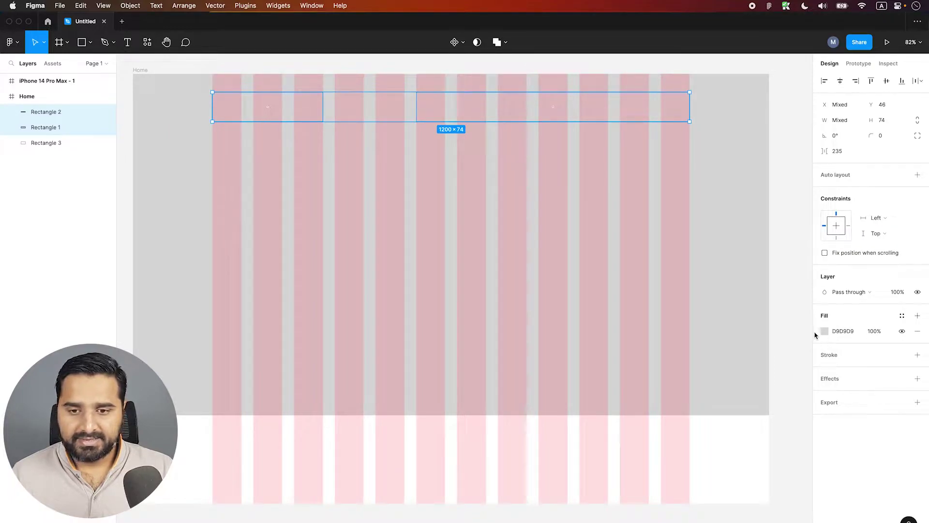
{"action": "left_click", "coordinate": [824, 331]}
{"action": "left_click_drag", "start_coordinate": [697, 338], "coordinate": [697, 348]}
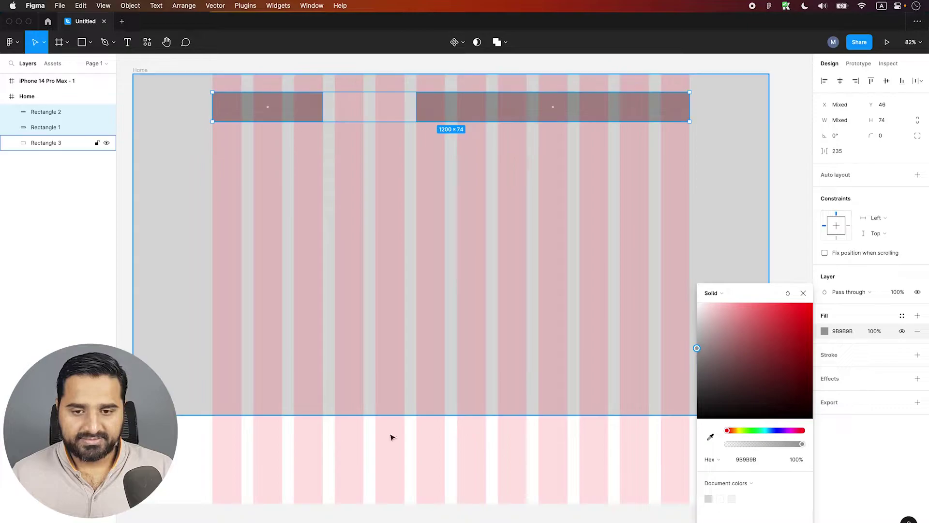
{"action": "left_click", "coordinate": [331, 442]}
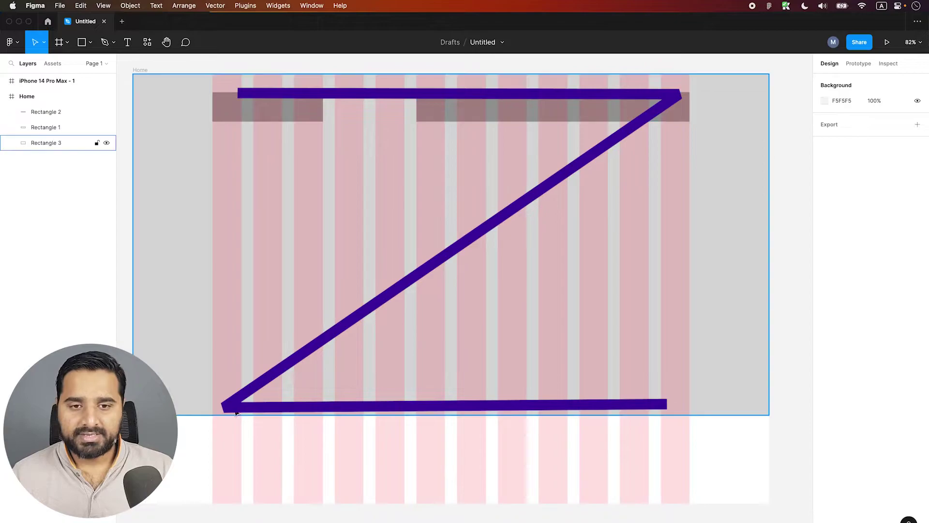
{"action": "left_click", "coordinate": [228, 103]}
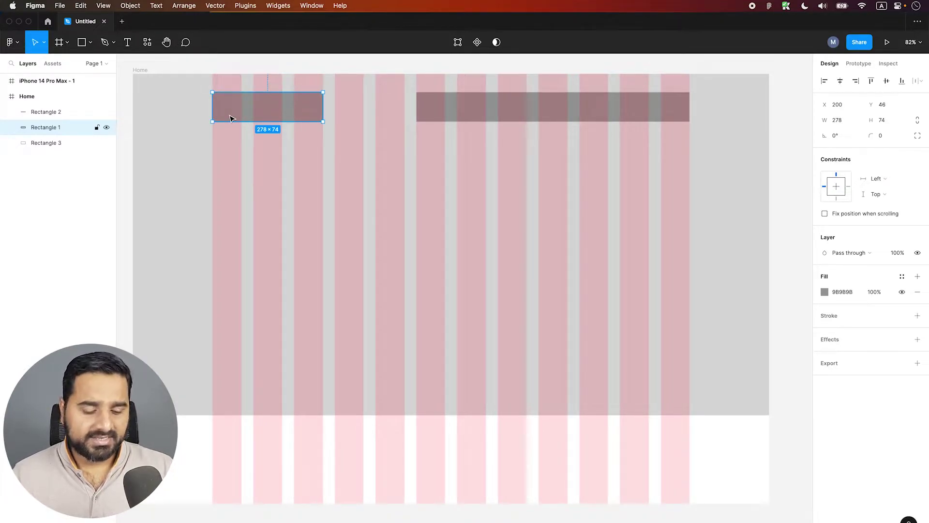
{"action": "left_click_drag", "start_coordinate": [255, 115], "coordinate": [466, 149]}
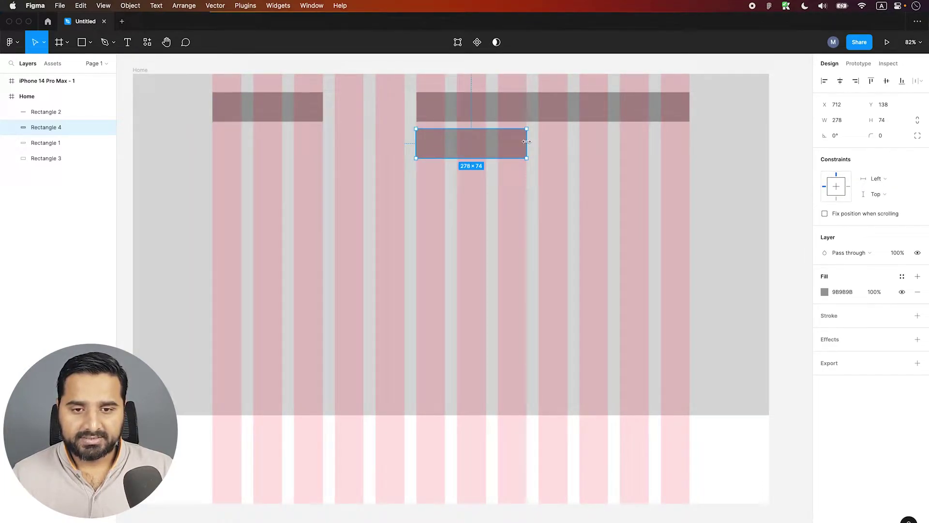
{"action": "left_click_drag", "start_coordinate": [416, 143], "coordinate": [375, 142]}
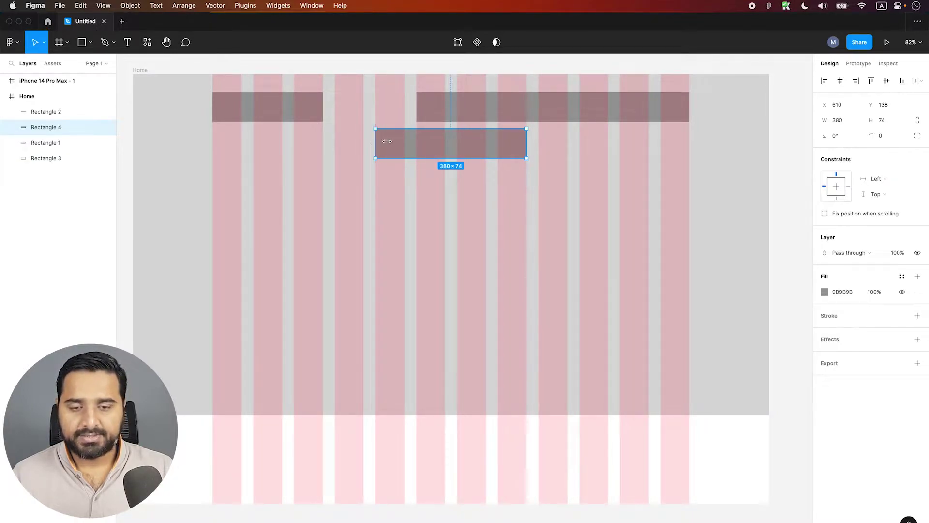
{"action": "left_click", "coordinate": [417, 106]}
{"action": "left_click_drag", "start_coordinate": [415, 106], "coordinate": [419, 106]}
{"action": "left_click_drag", "start_coordinate": [491, 107], "coordinate": [542, 110]}
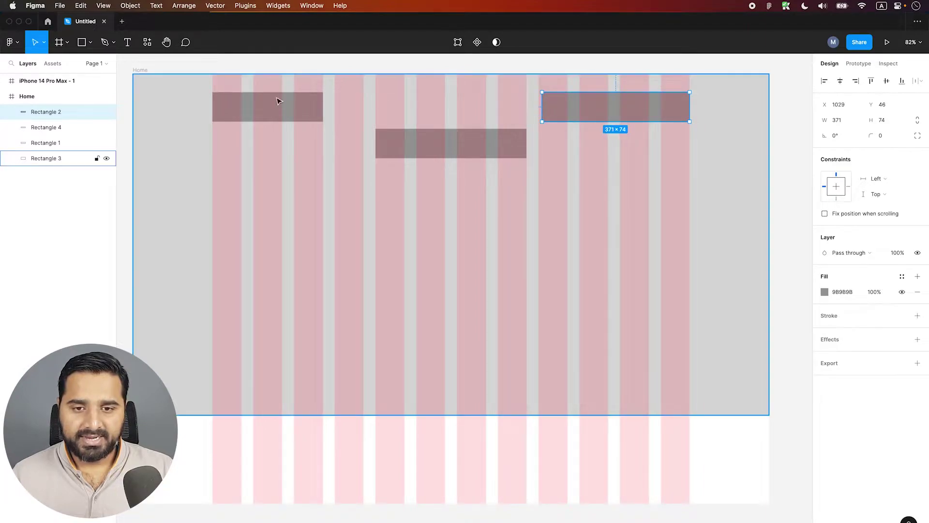
{"action": "left_click", "coordinate": [314, 108]}
{"action": "left_click_drag", "start_coordinate": [321, 103], "coordinate": [361, 103]}
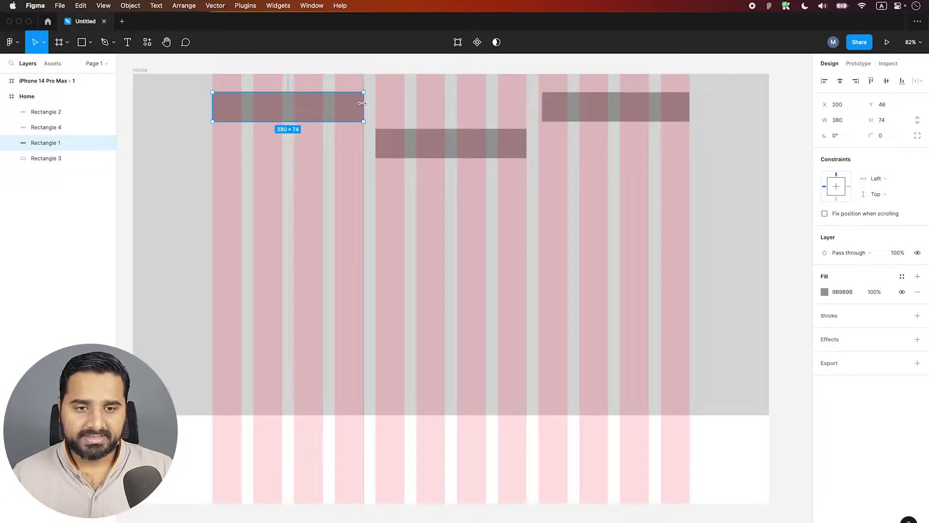
{"action": "left_click", "coordinate": [442, 148]}
{"action": "left_click_drag", "start_coordinate": [442, 148], "coordinate": [446, 114]}
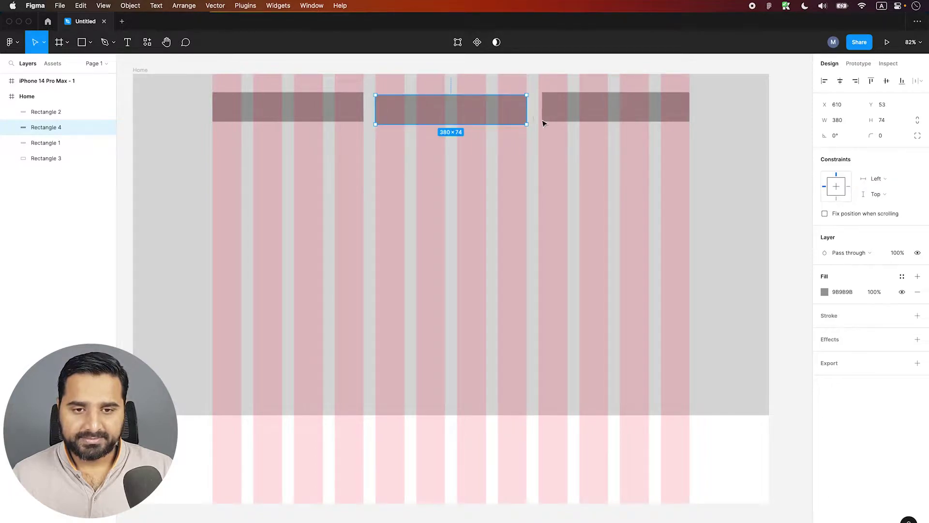
{"action": "left_click_drag", "start_coordinate": [528, 109], "coordinate": [484, 109]}
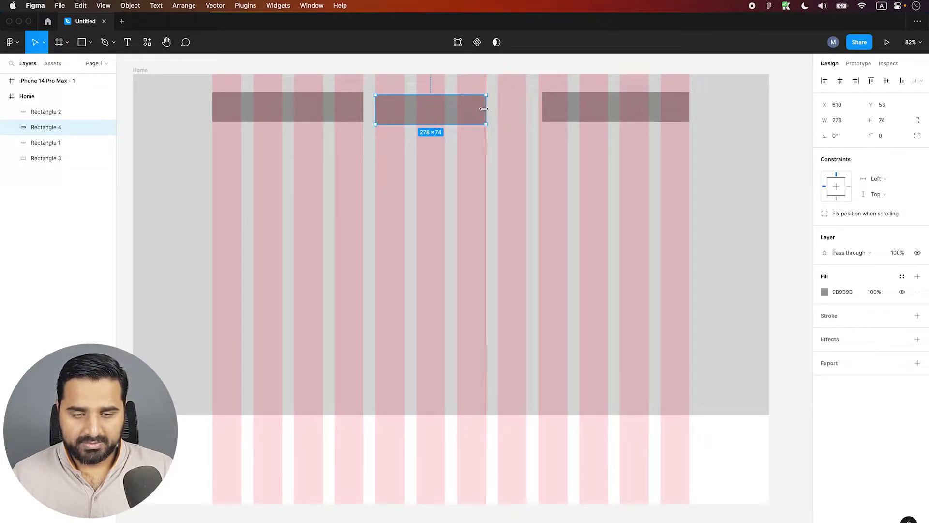
{"action": "left_click_drag", "start_coordinate": [376, 109], "coordinate": [416, 108]}
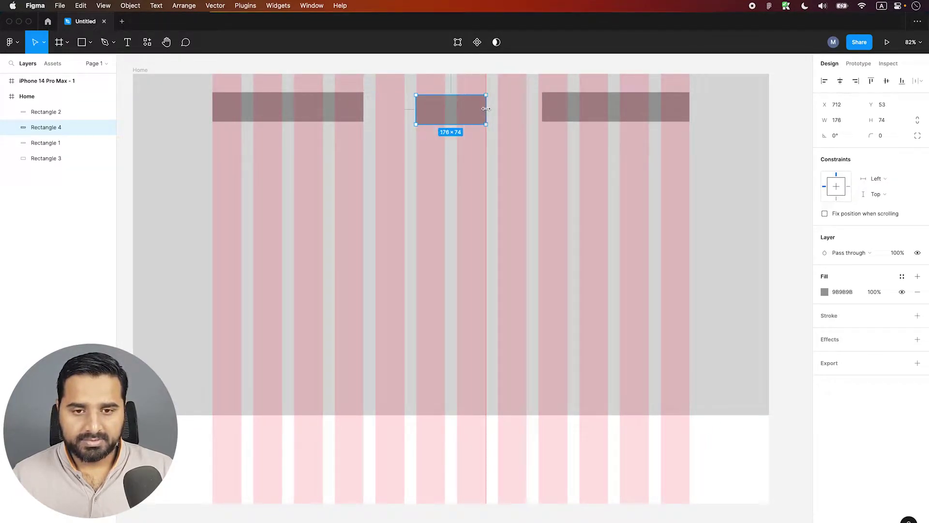
{"action": "left_click", "coordinate": [712, 496]}
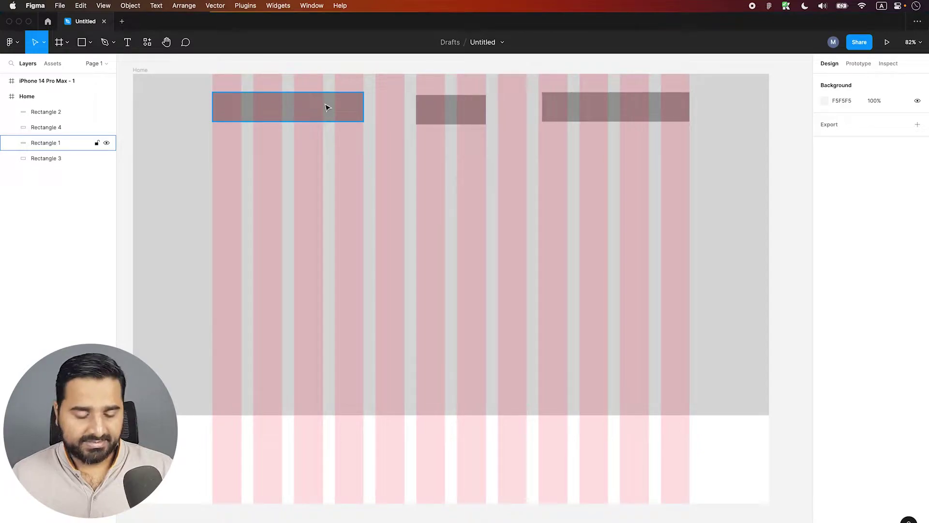
{"action": "key", "text": "super+z"}
{"action": "key", "text": "super+z"}
{"action": "key", "text": "super+z"}
{"action": "key", "text": "super+z"}
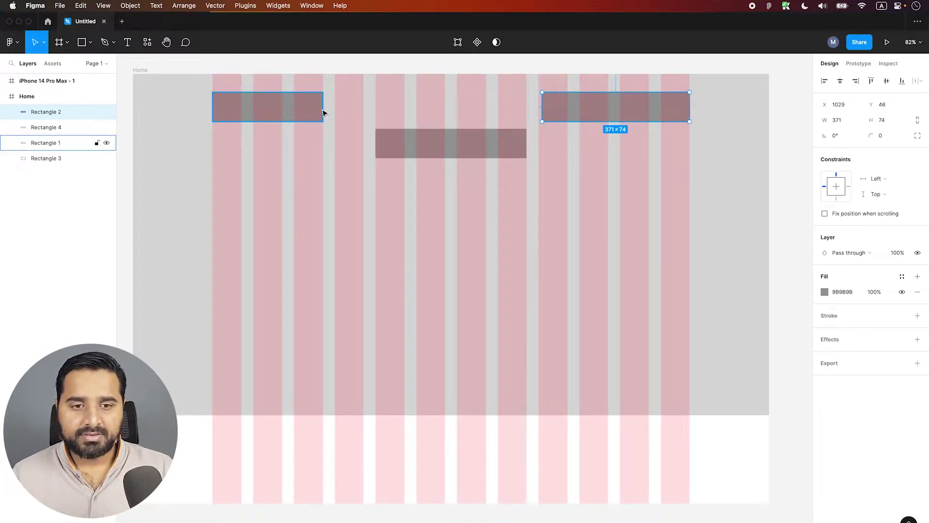
{"action": "left_click", "coordinate": [433, 140]}
{"action": "key", "text": "Delete"}
{"action": "left_click", "coordinate": [544, 107]}
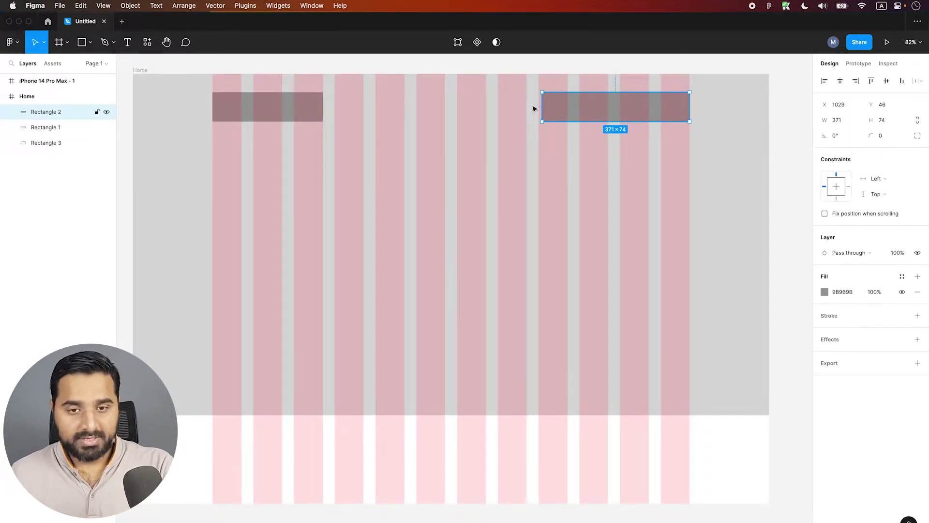
{"action": "left_click_drag", "start_coordinate": [534, 108], "coordinate": [395, 113]}
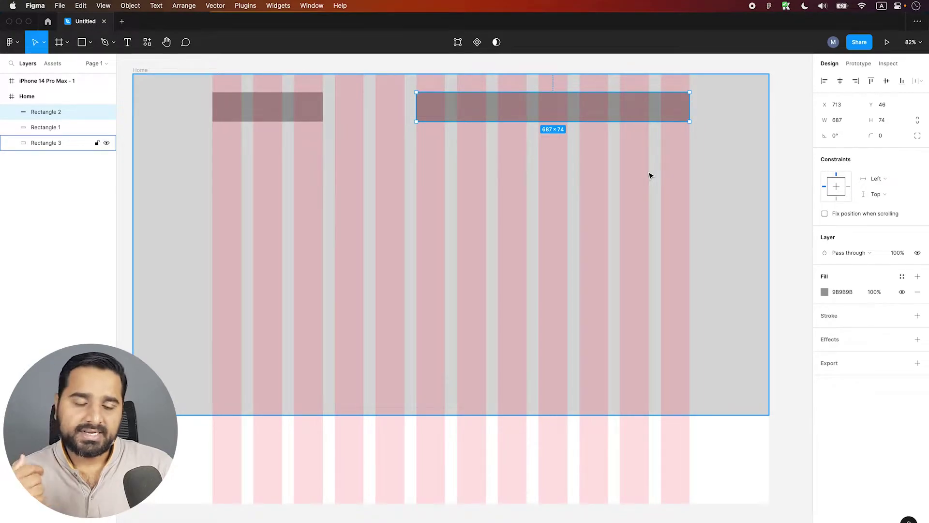
{"action": "key", "text": "r"}
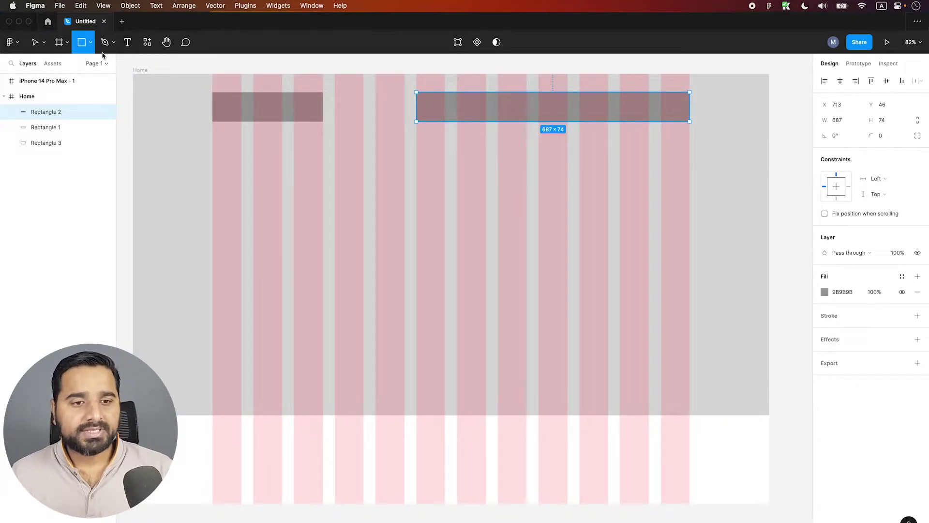
Draw a small circle in the hero and fill it dark grey 4A4A4A
{"action": "left_click", "coordinate": [90, 44]}
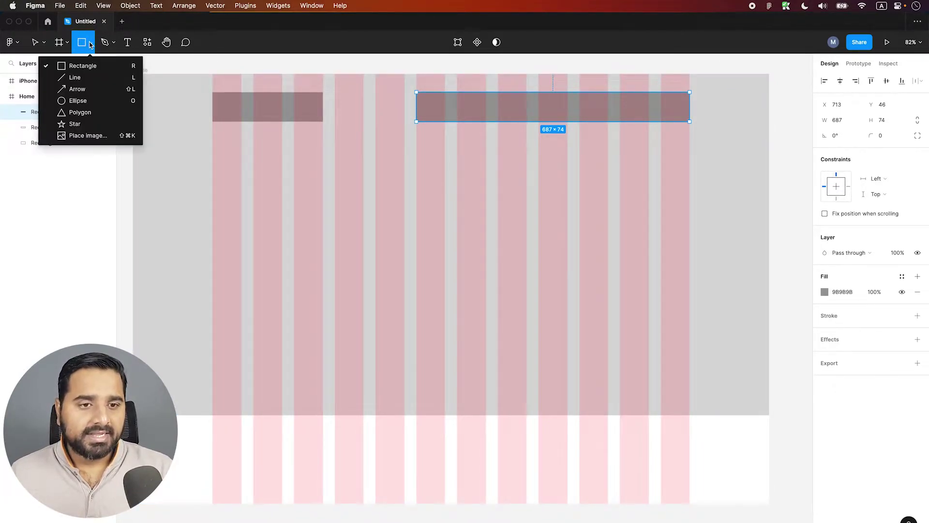
{"action": "left_click", "coordinate": [92, 99]}
{"action": "left_click_drag", "start_coordinate": [397, 412], "coordinate": [412, 407]}
{"action": "scroll", "coordinate": [412, 408], "scroll_direction": "up", "scroll_amount": 5}
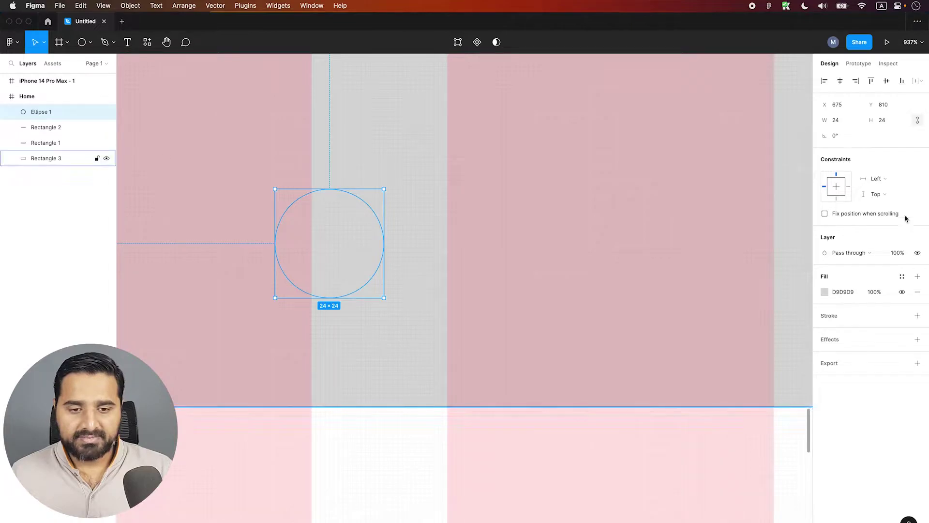
{"action": "left_click", "coordinate": [824, 291]}
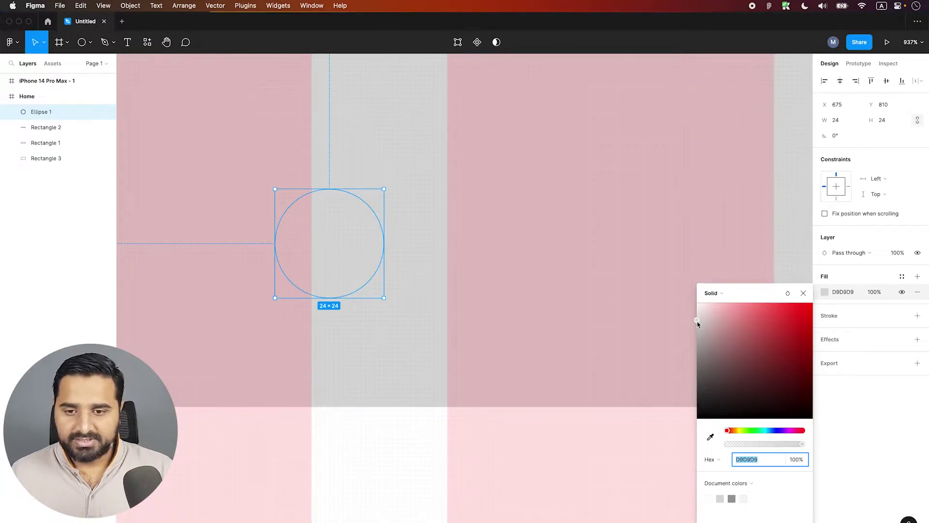
{"action": "left_click_drag", "start_coordinate": [698, 337], "coordinate": [693, 388]}
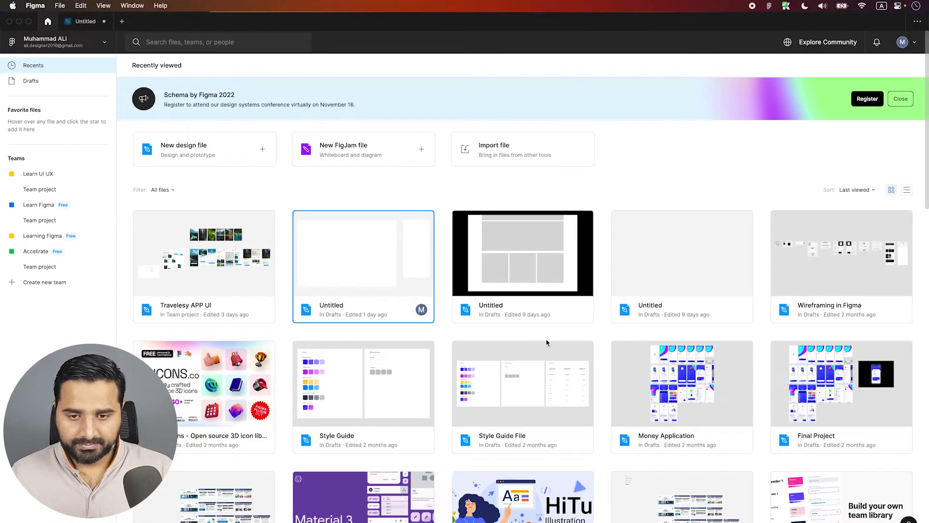
{"action": "left_click", "coordinate": [209, 221]}
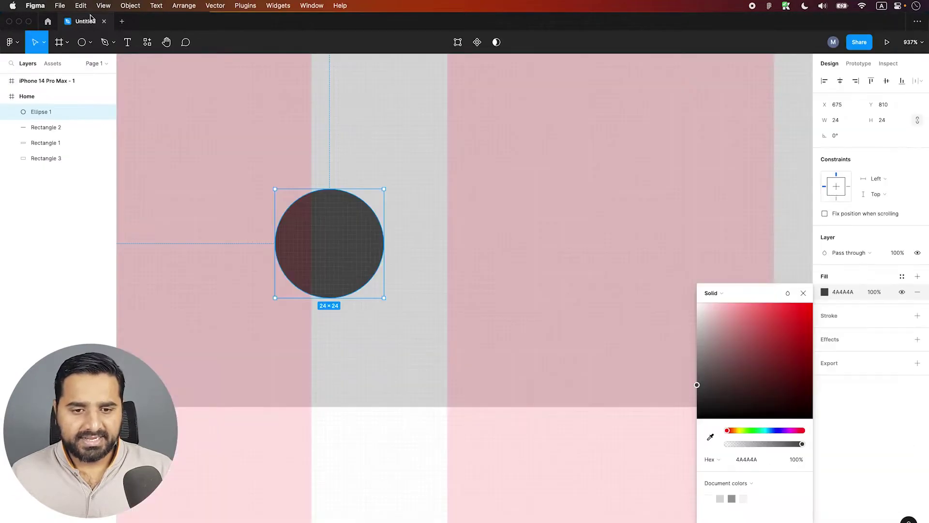
{"action": "left_click", "coordinate": [419, 292]}
{"action": "scroll", "coordinate": [419, 292], "scroll_direction": "down", "scroll_amount": 5}
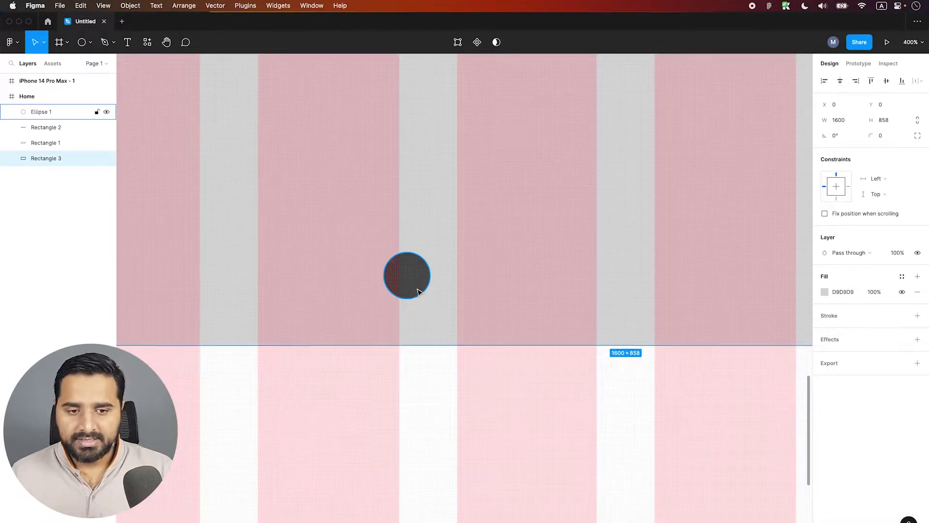
{"action": "scroll", "coordinate": [416, 285], "scroll_direction": "down", "scroll_amount": 3}
Duplicate the circle into a row of four evenly spaced circles
{"action": "left_click", "coordinate": [438, 289]}
{"action": "mouse_move", "coordinate": [438, 289]}
{"action": "left_mouse_down"}
{"action": "mouse_move", "coordinate": [484, 290]}
{"action": "mouse_move", "coordinate": [475, 293]}
{"action": "left_mouse_up"}
{"action": "left_click_drag", "start_coordinate": [473, 292], "coordinate": [470, 292]}
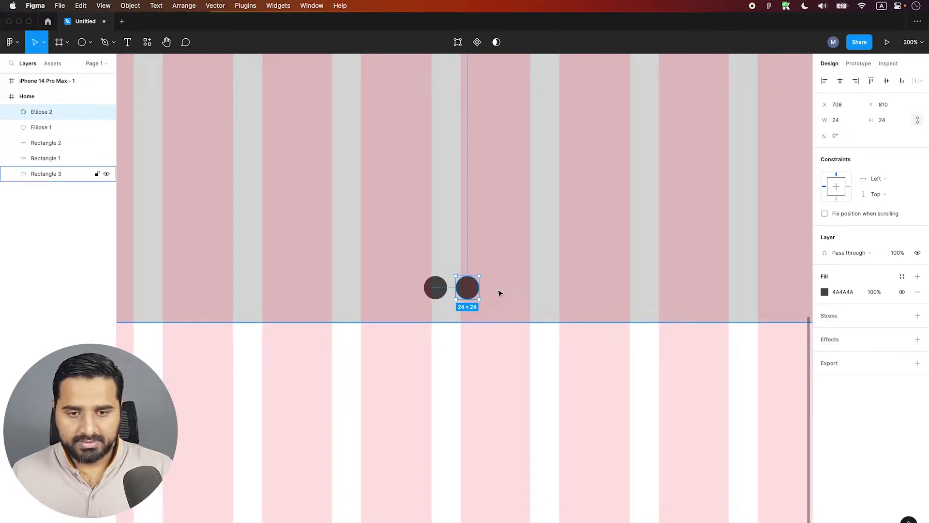
{"action": "key", "text": "super+d"}
{"action": "key", "text": "shift+Right"}
{"action": "key", "text": "shift+Right"}
{"action": "key", "text": "shift+Right"}
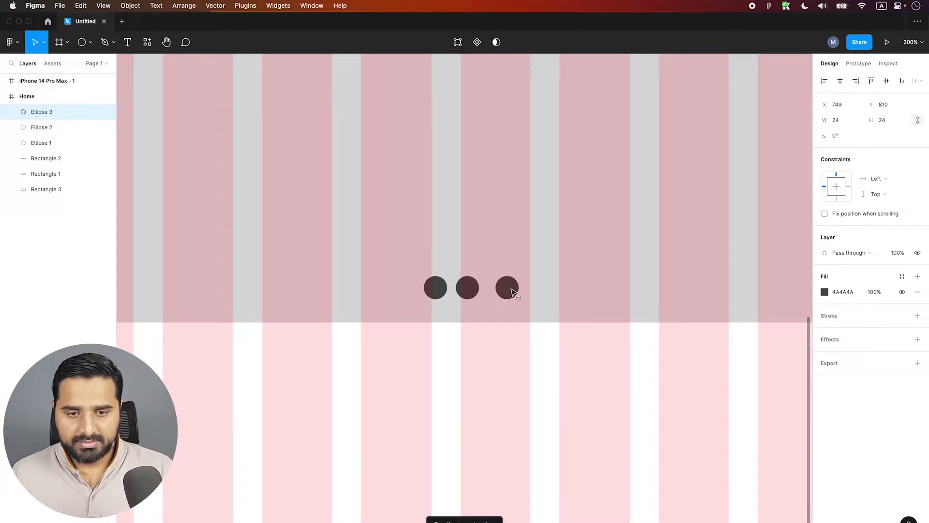
{"action": "left_click_drag", "start_coordinate": [502, 292], "coordinate": [505, 292]}
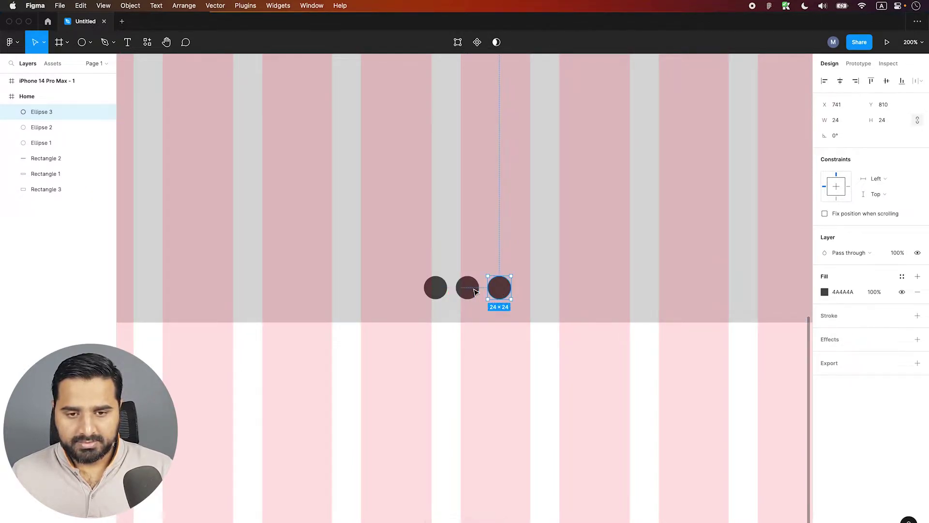
{"action": "left_click", "coordinate": [468, 290], "text": "shift"}
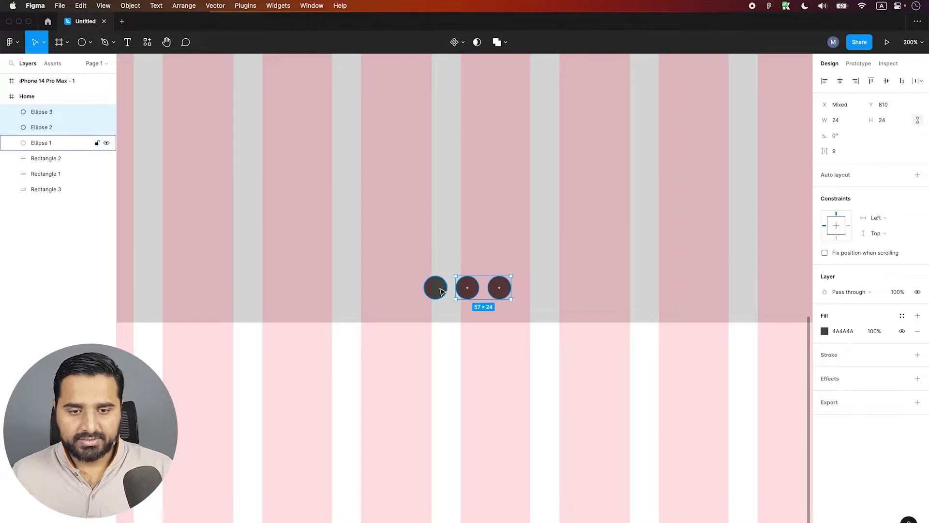
{"action": "left_click", "coordinate": [486, 322]}
{"action": "mouse_move", "coordinate": [503, 294]}
{"action": "left_mouse_down"}
{"action": "mouse_move", "coordinate": [542, 295]}
{"action": "mouse_move", "coordinate": [534, 296]}
{"action": "left_mouse_up"}
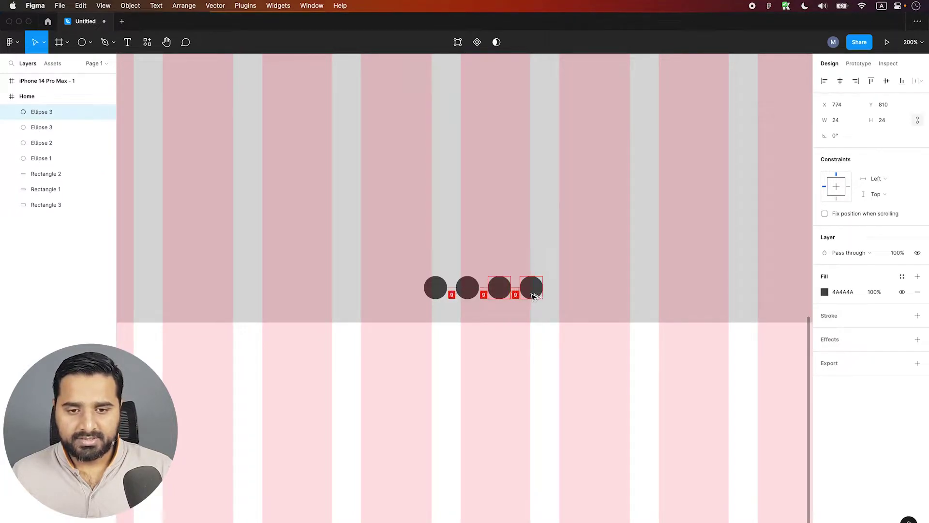
Group the four circles and move the group toward the hero's bottom centre
{"action": "left_click", "coordinate": [500, 290], "text": "shift"}
{"action": "left_click", "coordinate": [468, 289], "text": "shift"}
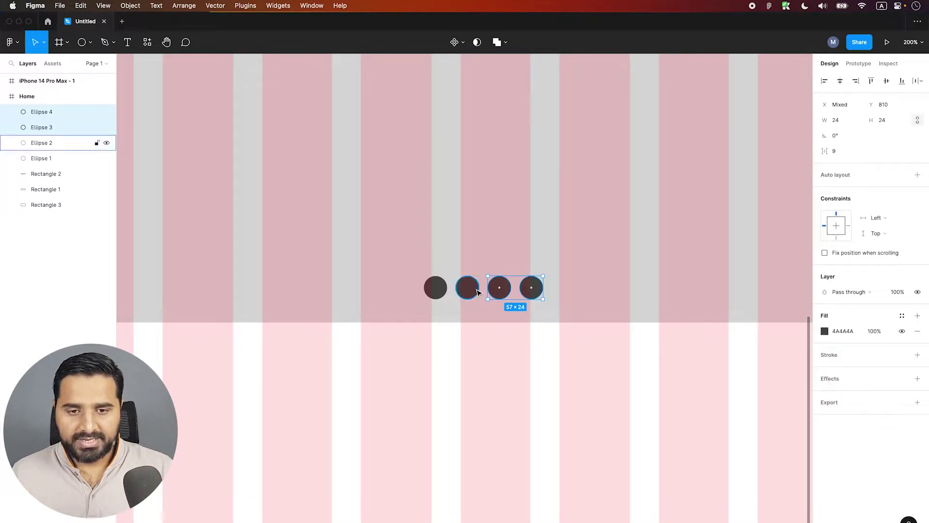
{"action": "left_click", "coordinate": [438, 289], "text": "shift"}
{"action": "key", "text": "ctrl+g"}
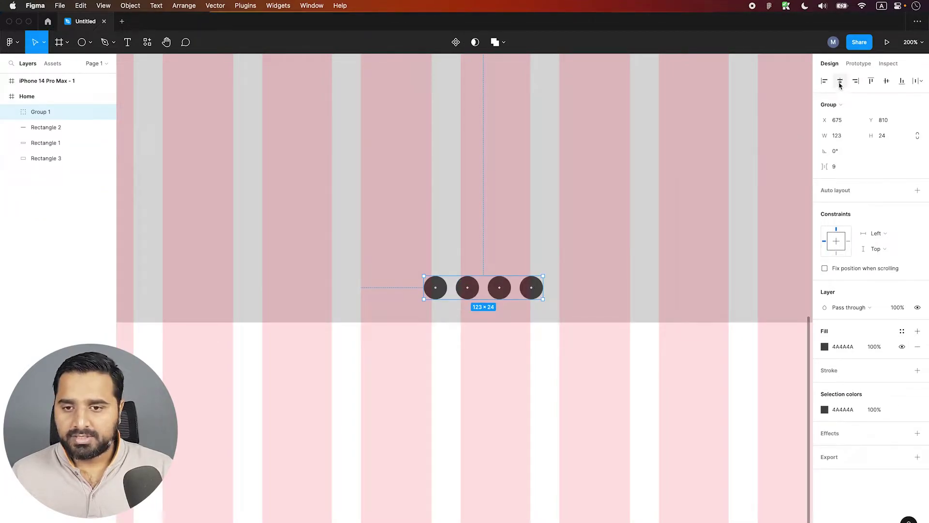
{"action": "left_click_drag", "start_coordinate": [467, 288], "coordinate": [529, 285]}
{"action": "right_click", "coordinate": [598, 291]}
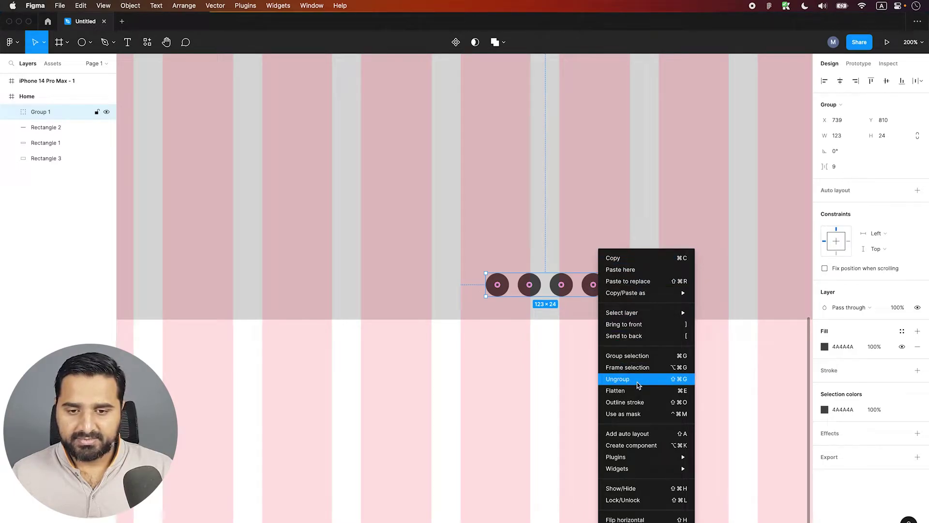
{"action": "key", "text": "Escape"}
{"action": "key", "text": "minus"}
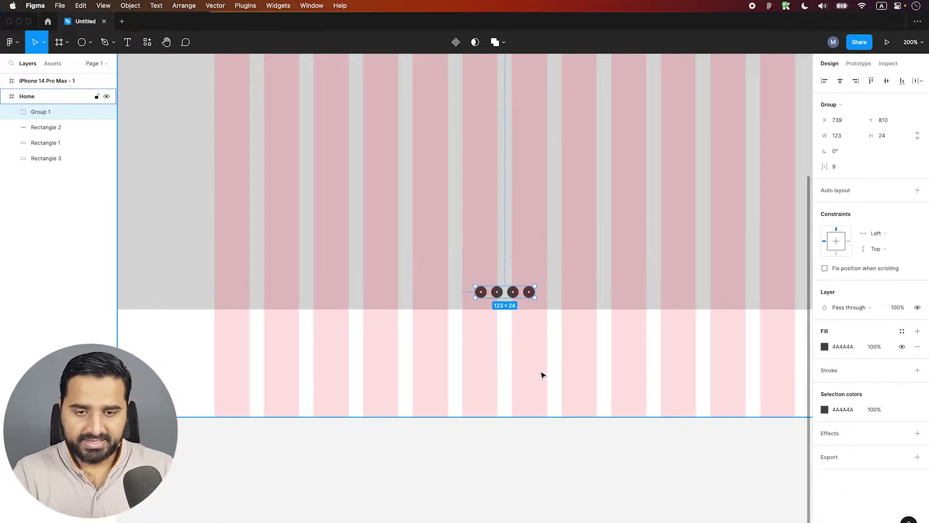
{"action": "key", "text": "minus"}
{"action": "mouse_move", "coordinate": [224, 202]}
{"action": "left_mouse_down"}
{"action": "mouse_move", "coordinate": [669, 479]}
{"action": "mouse_move", "coordinate": [655, 426]}
{"action": "left_mouse_up"}
{"action": "left_click", "coordinate": [685, 429]}
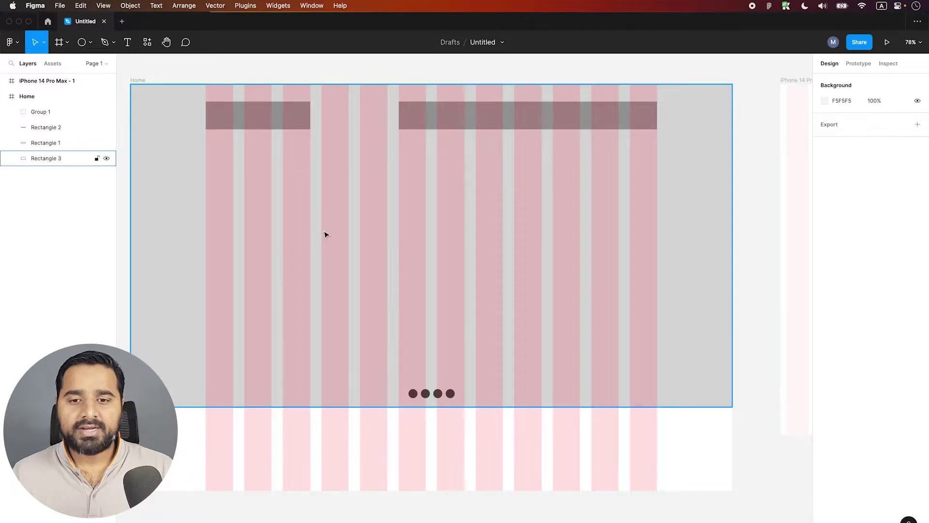
{"action": "scroll", "coordinate": [679, 432], "scroll_direction": "down", "scroll_amount": 2}
{"action": "left_click", "coordinate": [682, 429]}
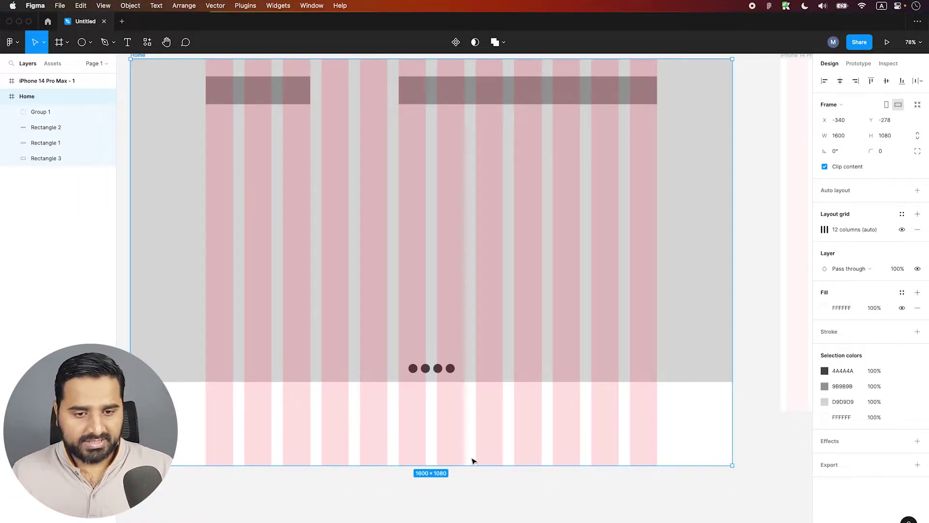
Extend the Home frame down to 2159 px tall
{"action": "scroll", "coordinate": [473, 461], "scroll_direction": "down", "scroll_amount": 3}
{"action": "mouse_move", "coordinate": [439, 412]}
{"action": "left_mouse_down"}
{"action": "mouse_move", "coordinate": [441, 483]}
{"action": "mouse_move", "coordinate": [445, 427]}
{"action": "left_mouse_up"}
{"action": "scroll", "coordinate": [446, 427], "scroll_direction": "up", "scroll_amount": 5}
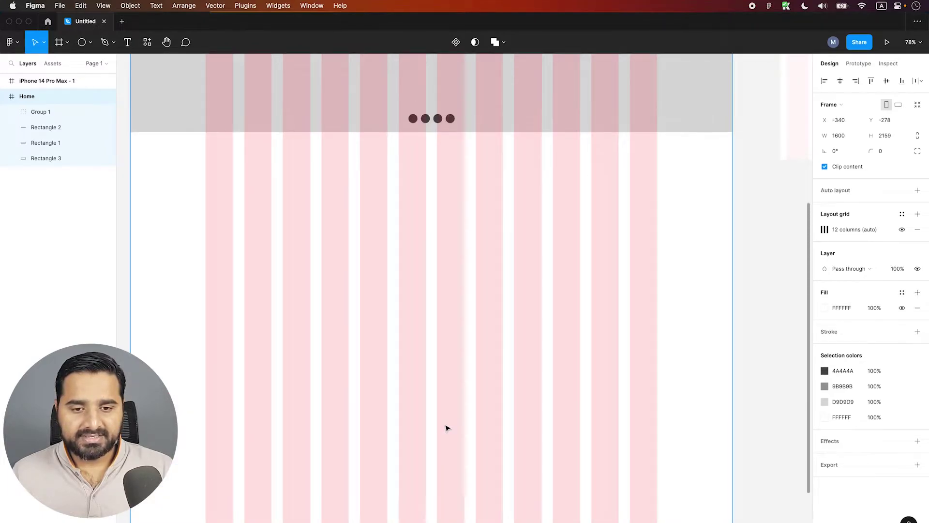
{"action": "scroll", "coordinate": [446, 427], "scroll_direction": "up", "scroll_amount": 1}
Draw a 380×342 grey rectangle below the hero on the left
{"action": "key", "text": "r"}
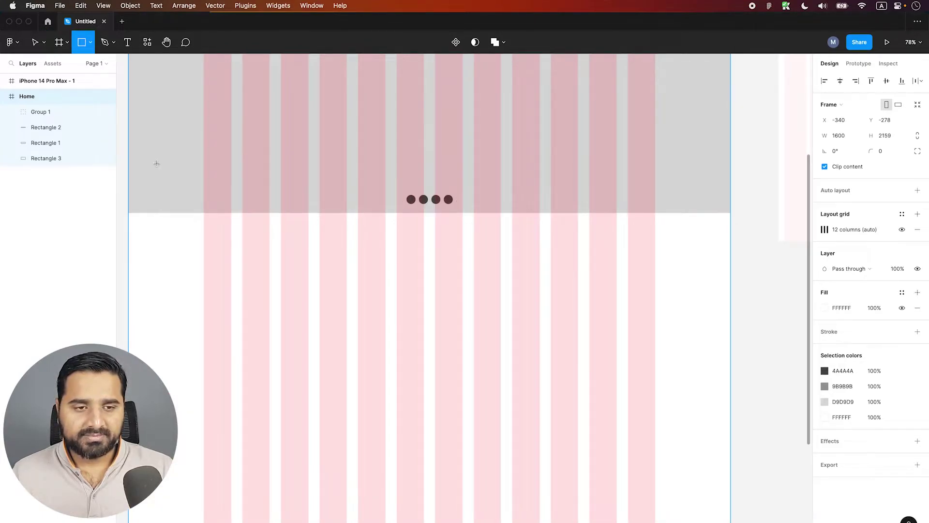
{"action": "left_click", "coordinate": [90, 43]}
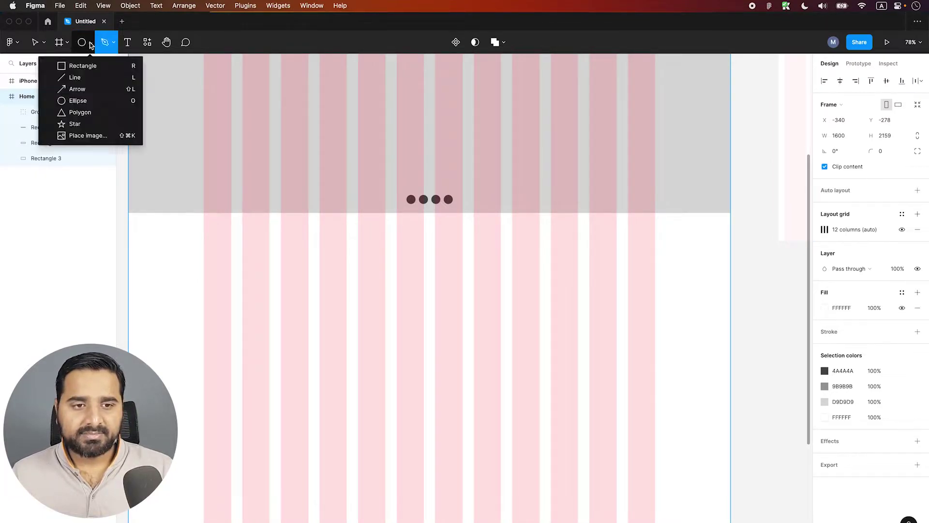
{"action": "left_click", "coordinate": [95, 71]}
{"action": "left_click_drag", "start_coordinate": [203, 248], "coordinate": [347, 378]}
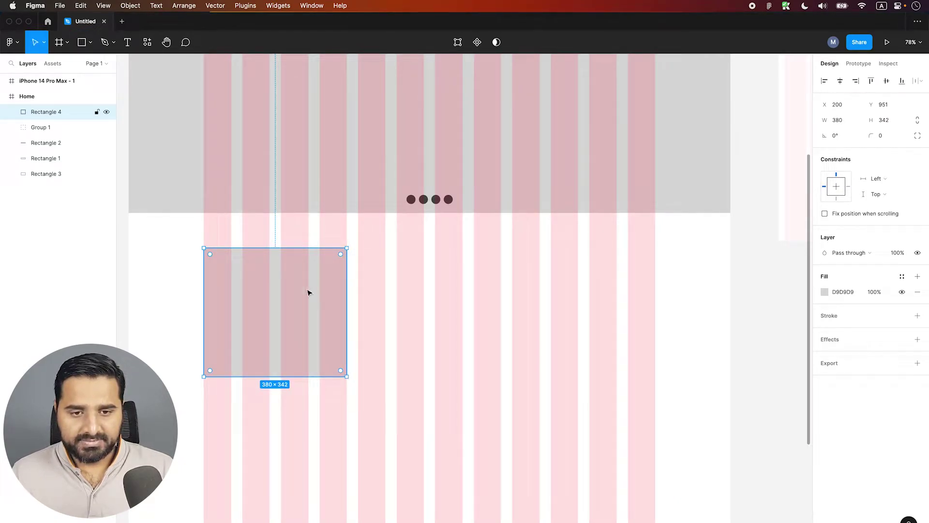
{"action": "left_click_drag", "start_coordinate": [309, 292], "coordinate": [308, 345]}
Add a 'Services Heading' text layer below the hero
{"action": "key", "text": "t"}
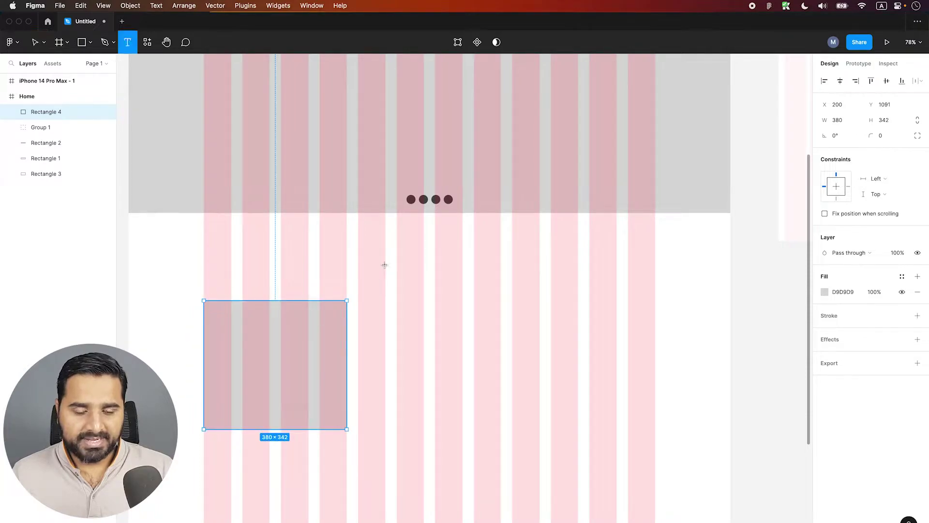
{"action": "left_click", "coordinate": [385, 260]}
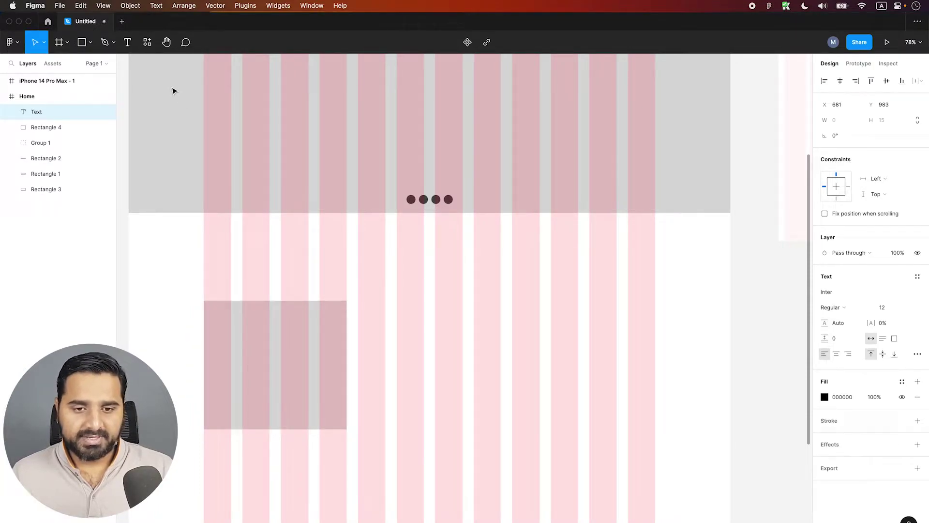
{"action": "key", "text": "t"}
{"action": "left_click", "coordinate": [408, 253]}
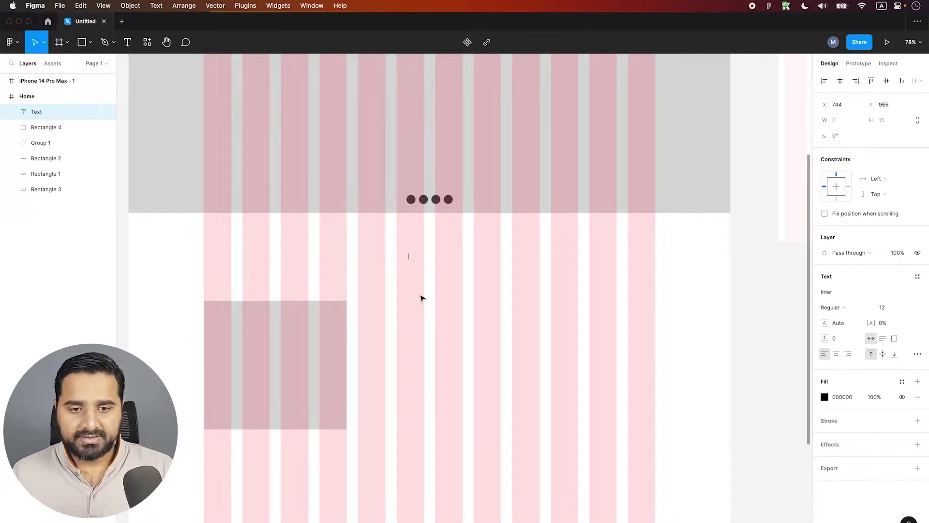
{"action": "type", "text": "Services Heading"}
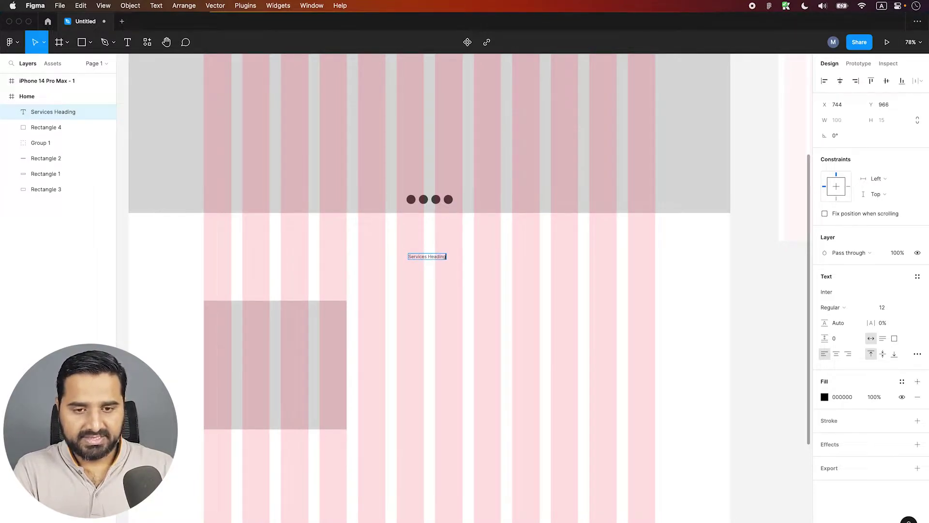
{"action": "key", "text": "Escape"}
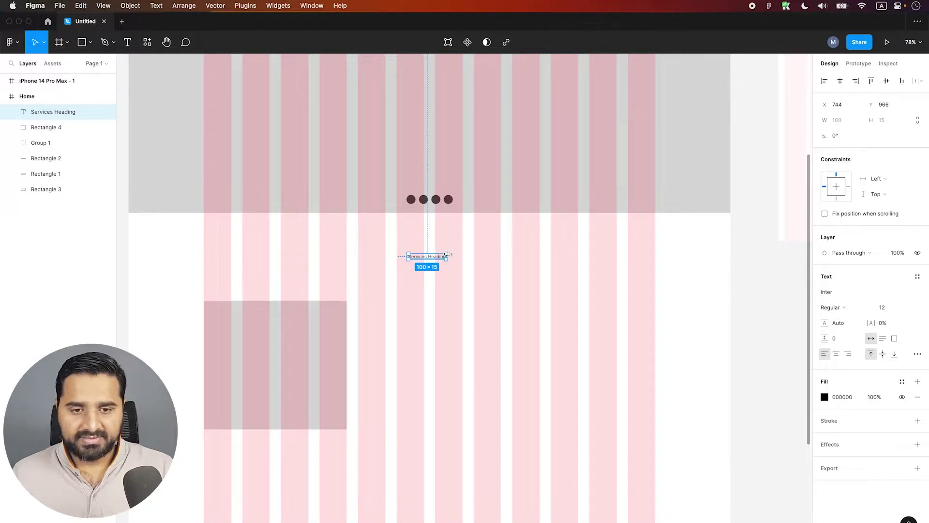
{"action": "left_click_drag", "start_coordinate": [447, 253], "coordinate": [555, 237]}
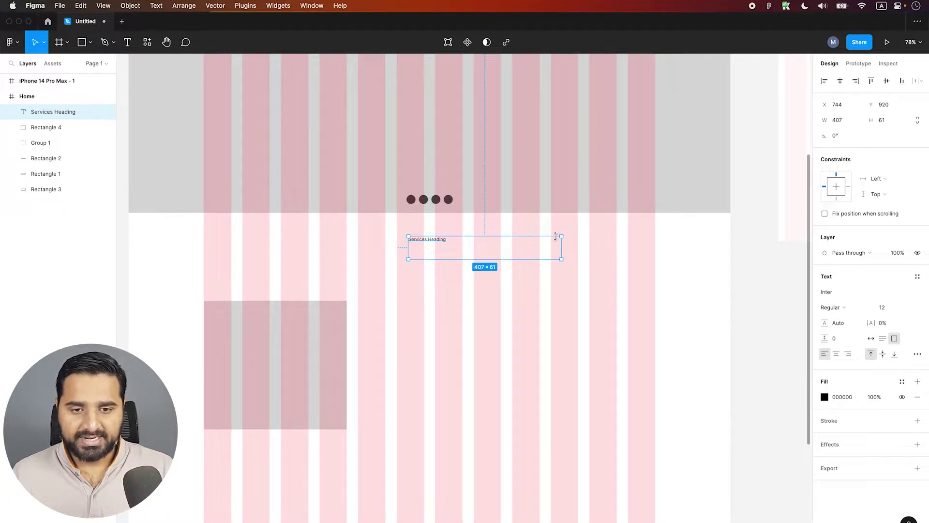
{"action": "key", "text": "ctrl+z"}
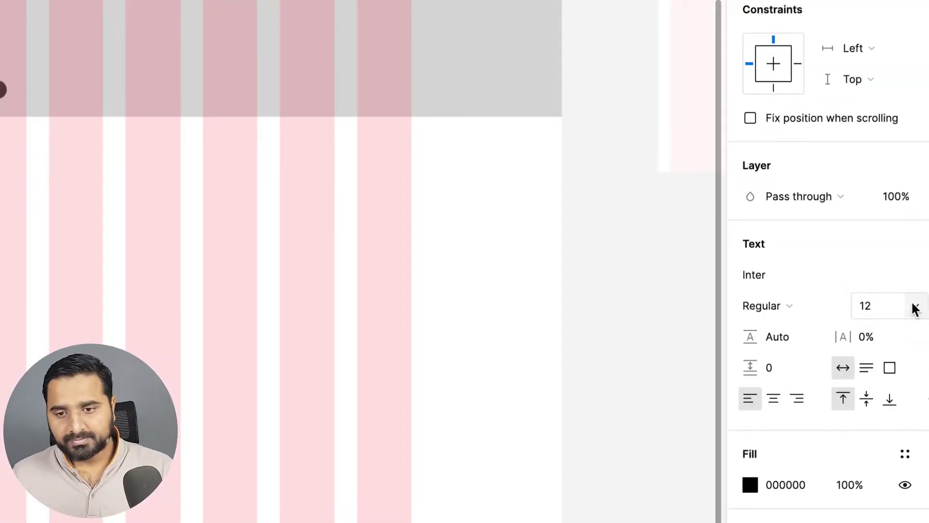
Make the heading Inter Bold at size 60 and centre it horizontally on the frame
{"action": "left_click", "coordinate": [915, 309]}
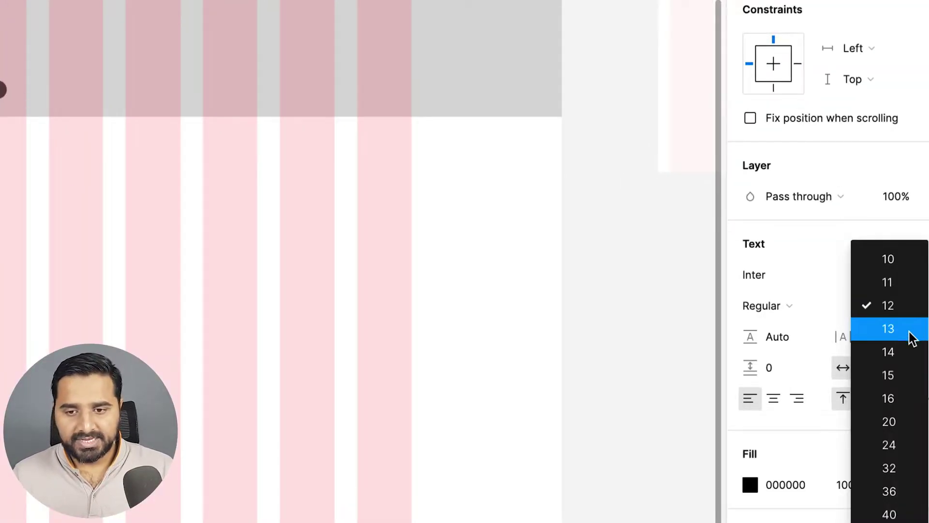
{"action": "type", "text": "96"}
{"action": "key", "text": "Return"}
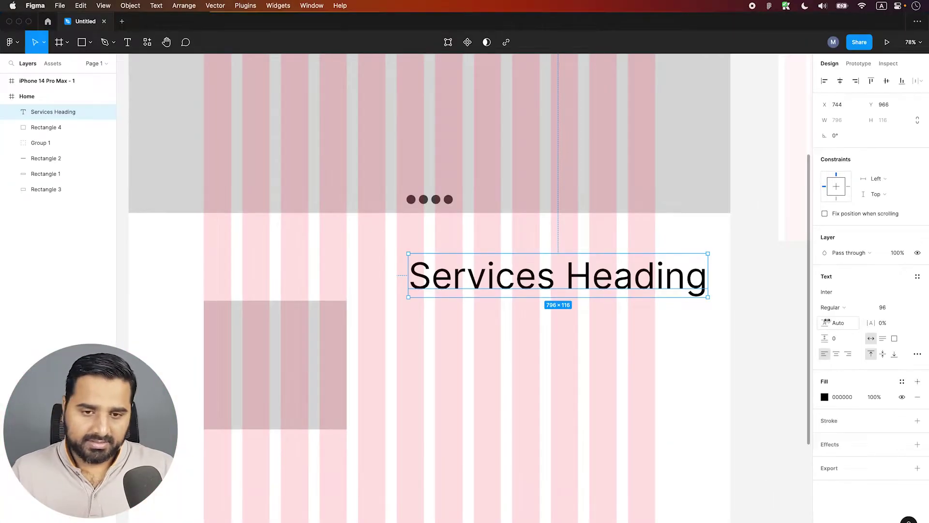
{"action": "left_click", "coordinate": [841, 83]}
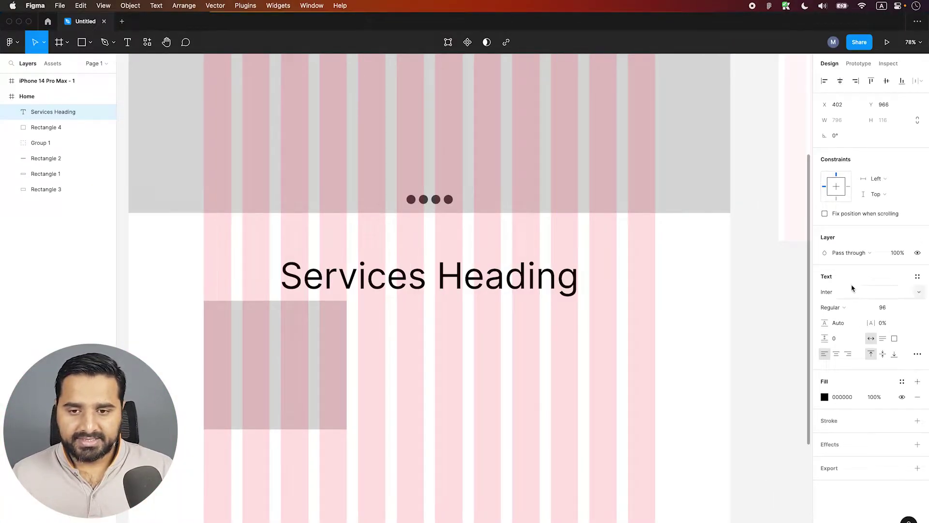
{"action": "left_click", "coordinate": [851, 308]}
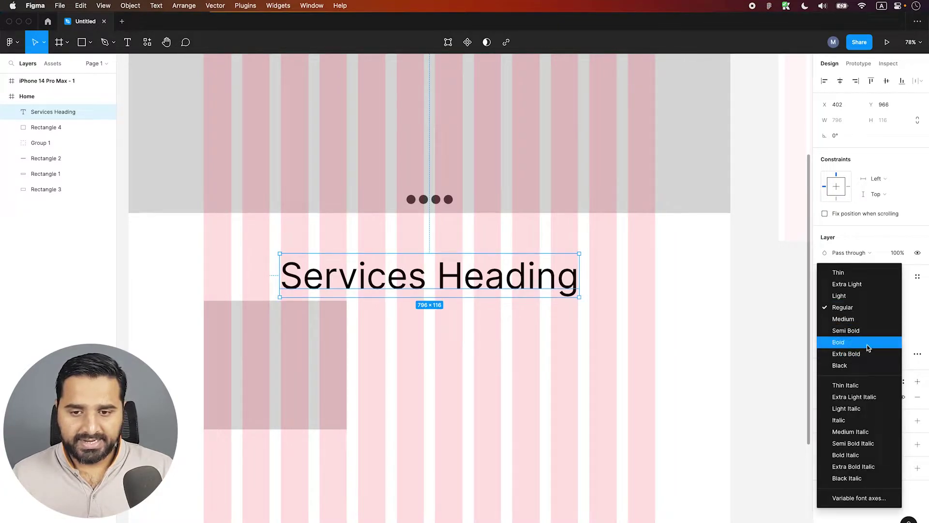
{"action": "left_click", "coordinate": [844, 342]}
{"action": "left_click", "coordinate": [893, 309]}
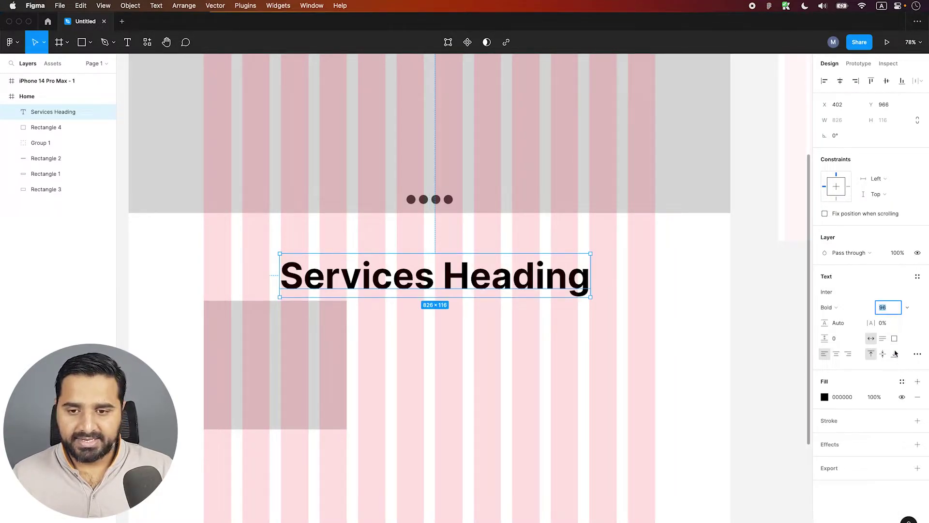
{"action": "type", "text": "60"}
{"action": "key", "text": "Return"}
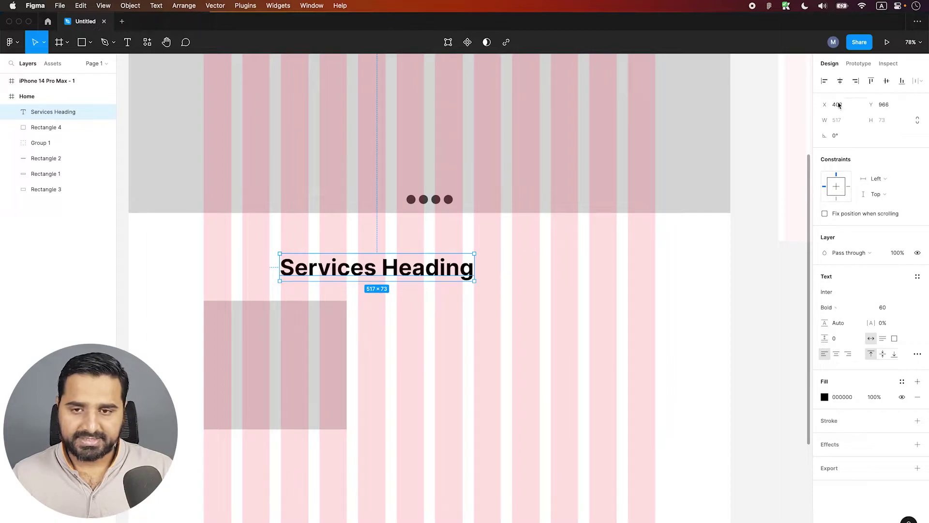
{"action": "left_click", "coordinate": [841, 82]}
{"action": "scroll", "coordinate": [497, 291], "scroll_direction": "down", "scroll_amount": 3}
{"action": "left_click", "coordinate": [310, 290]}
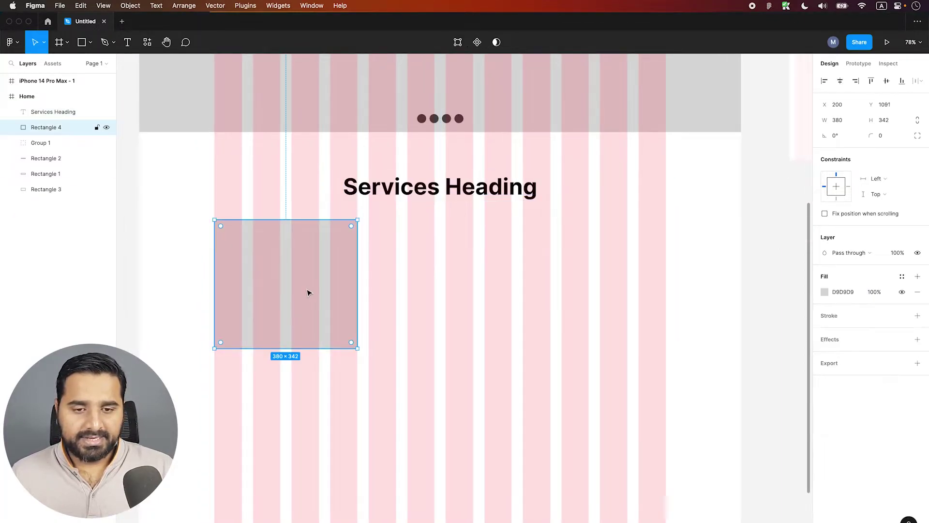
Duplicate the 380×342 box into a row of three evenly spaced boxes
{"action": "left_click_drag", "start_coordinate": [308, 296], "coordinate": [547, 286]}
{"action": "key", "text": "shift+Right"}
{"action": "key", "text": "shift+Right"}
{"action": "key", "text": "shift+Right"}
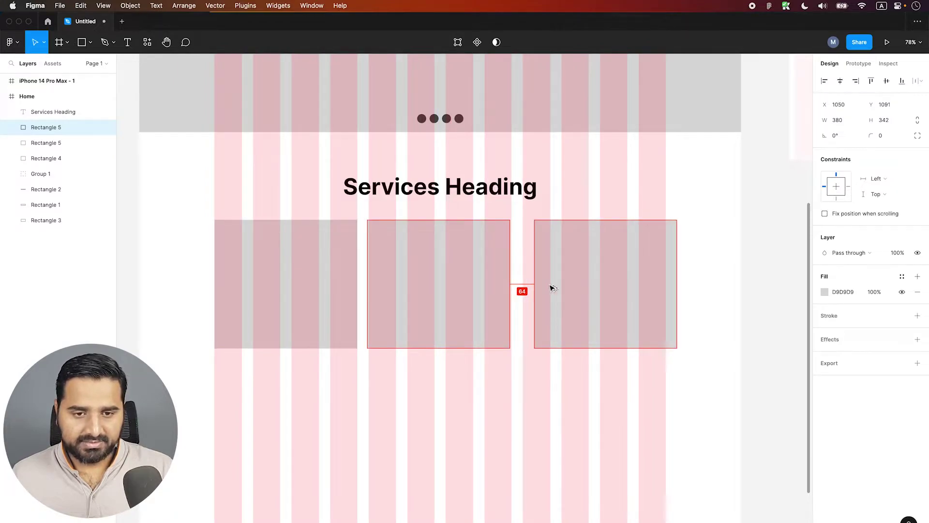
{"action": "scroll", "coordinate": [508, 252], "scroll_direction": "down", "scroll_amount": 3}
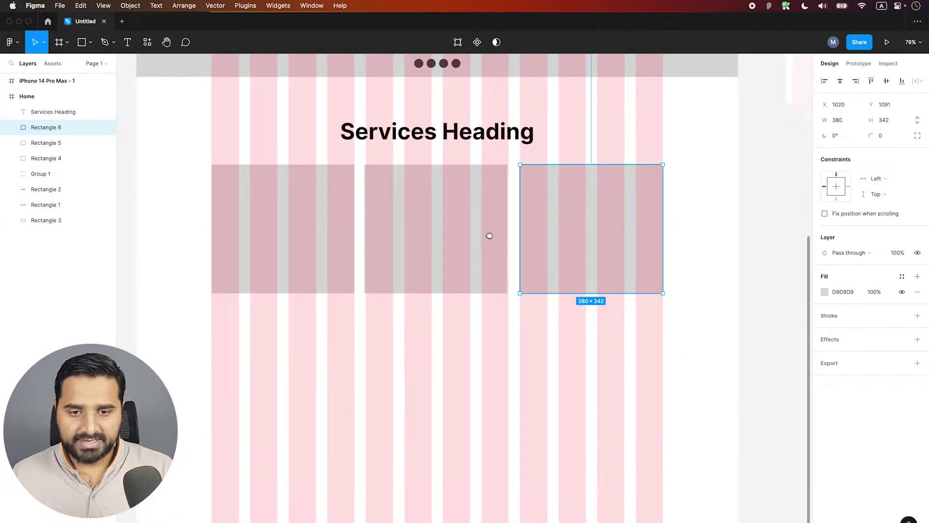
{"action": "scroll", "coordinate": [479, 233], "scroll_direction": "down", "scroll_amount": 2}
Copy the row below to form a second row of three, nudged into even spacing
{"action": "left_click", "coordinate": [473, 233], "text": "shift"}
{"action": "left_click", "coordinate": [315, 201], "text": "shift"}
{"action": "left_click_drag", "start_coordinate": [441, 180], "coordinate": [437, 319], "text": "alt"}
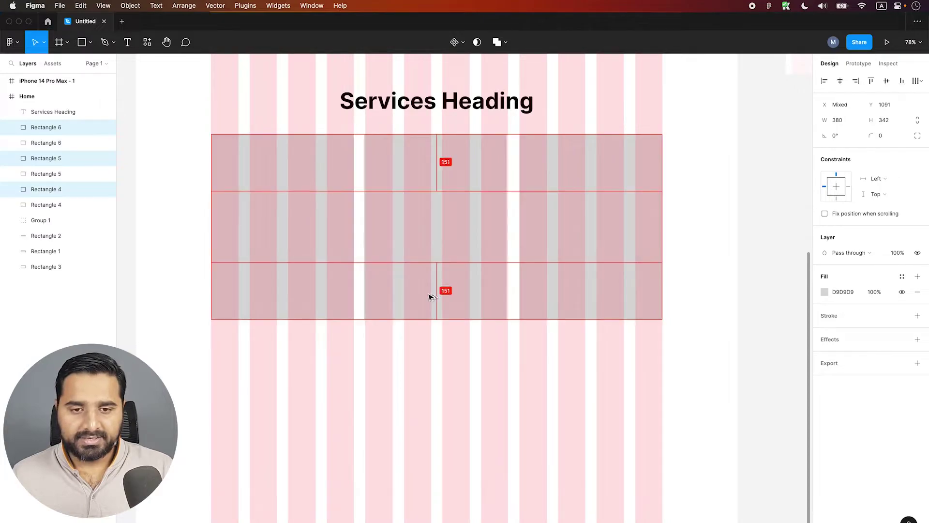
{"action": "key", "text": "shift+Up"}
{"action": "key", "text": "shift+Up"}
{"action": "key", "text": "Up"}
{"action": "key", "text": "Up"}
{"action": "key", "text": "Up"}
{"action": "key", "text": "Up"}
{"action": "key", "text": "Up"}
{"action": "key", "text": "Up"}
{"action": "key", "text": "Up"}
{"action": "key", "text": "Up"}
{"action": "key", "text": "Up"}
{"action": "key", "text": "Up"}
{"action": "key", "text": "Up"}
{"action": "key", "text": "Up"}
{"action": "key", "text": "Up"}
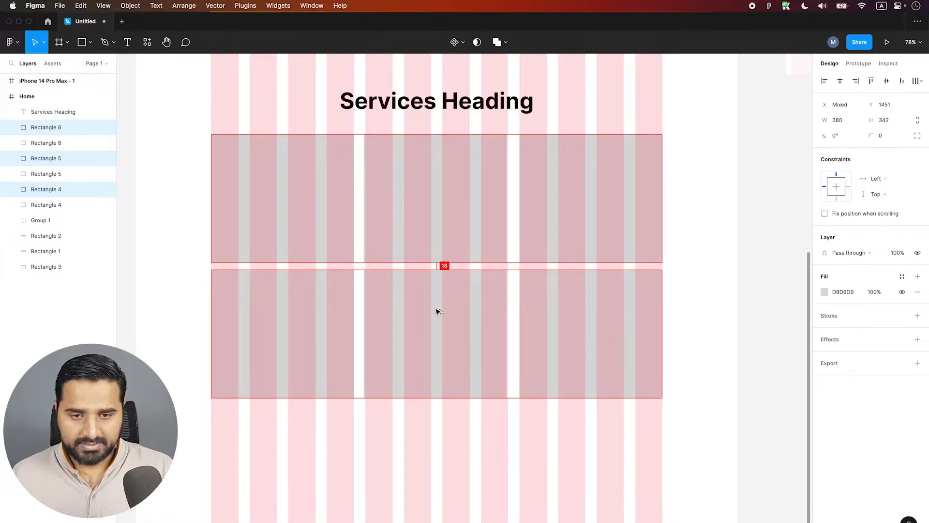
{"action": "key", "text": "shift+Down"}
{"action": "key", "text": "Down"}
{"action": "key", "text": "Down"}
{"action": "key", "text": "Down"}
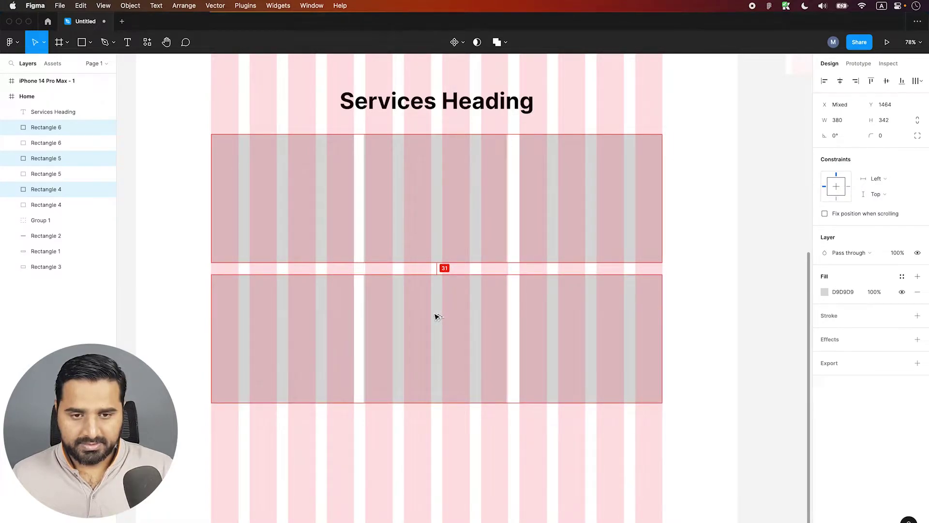
{"action": "key", "text": "Up"}
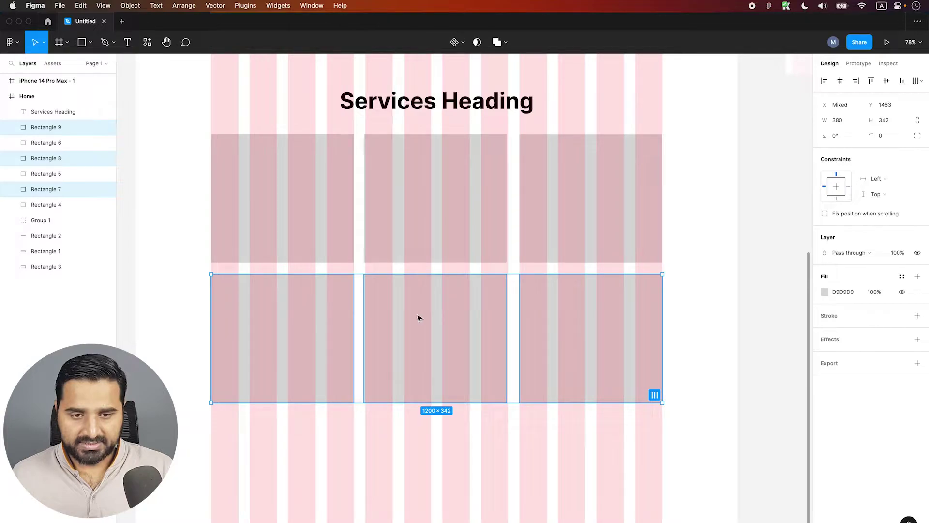
{"action": "left_click", "coordinate": [718, 279]}
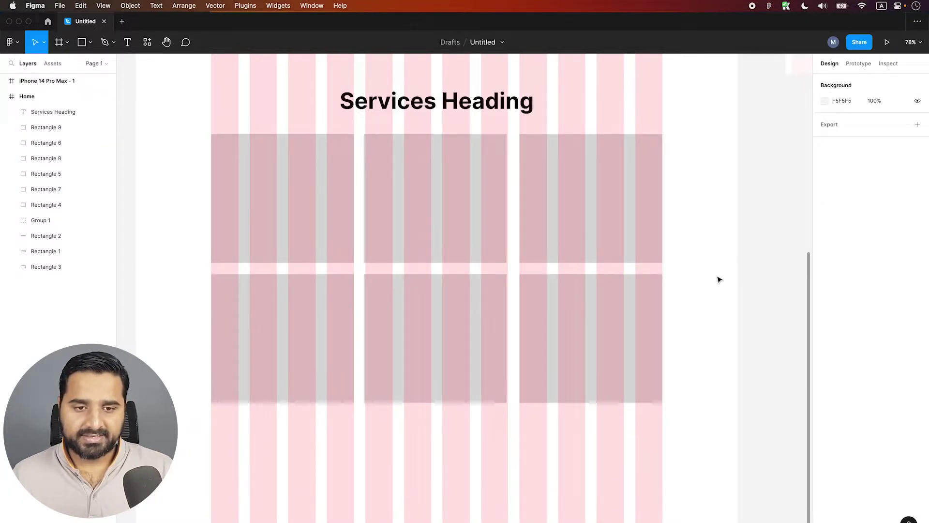
{"action": "left_click_drag", "start_coordinate": [670, 278], "coordinate": [684, 264]}
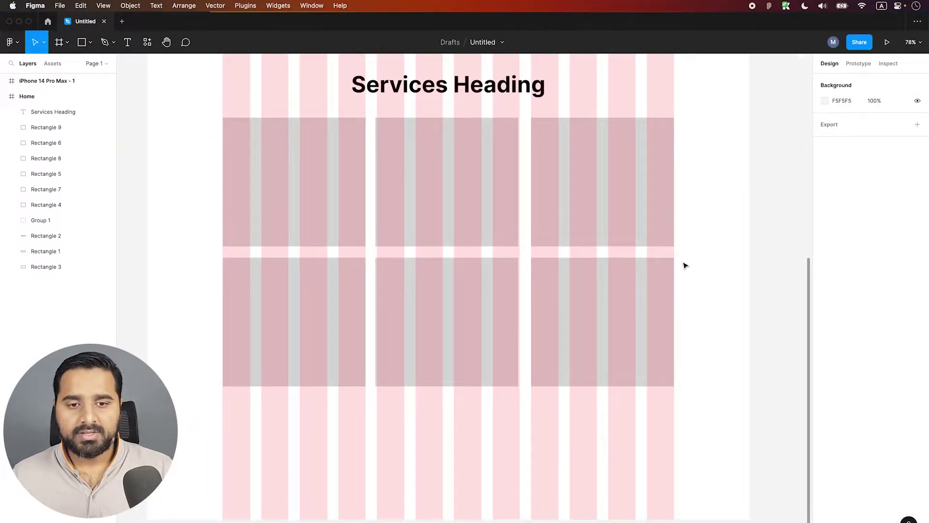
{"action": "key", "text": "minus"}
{"action": "key", "text": "minus"}
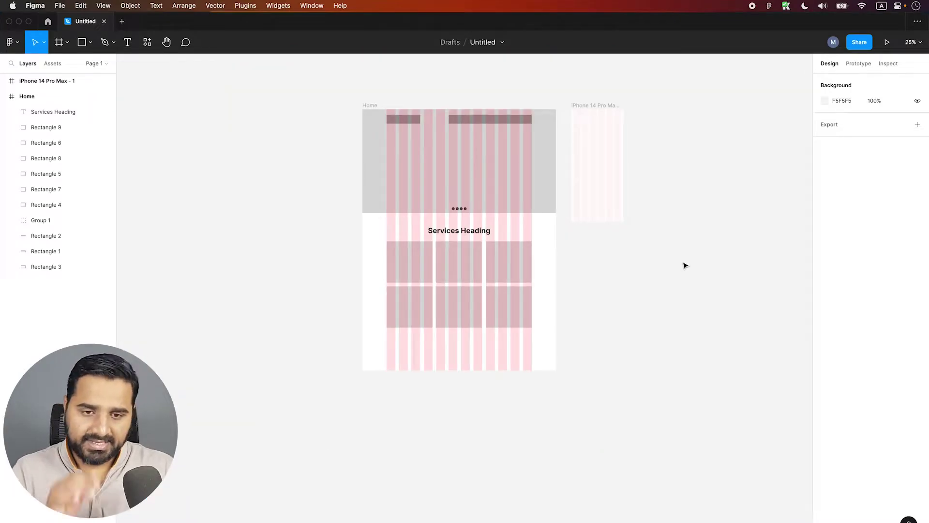
Extend the Home frame to 1600×3298
{"action": "left_click", "coordinate": [502, 370]}
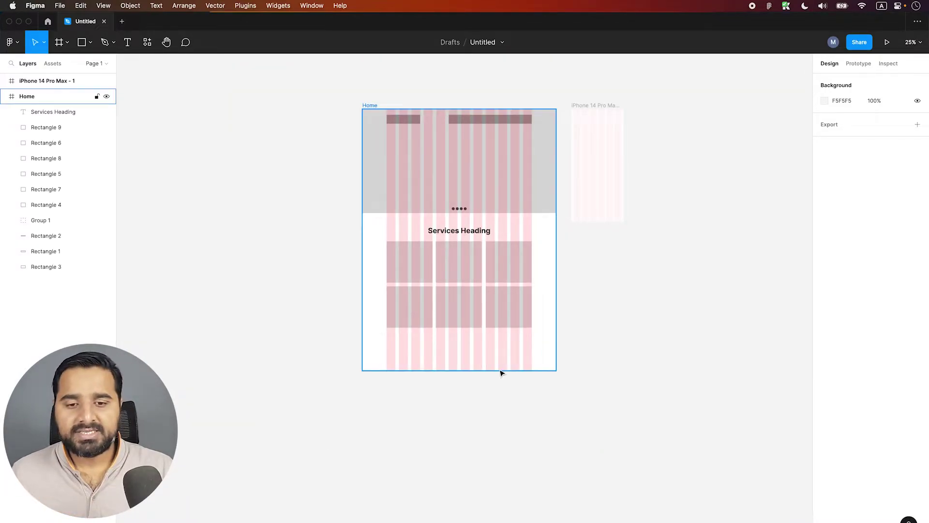
{"action": "left_click_drag", "start_coordinate": [466, 370], "coordinate": [468, 508]}
{"action": "left_click_drag", "start_coordinate": [373, 312], "coordinate": [547, 387]}
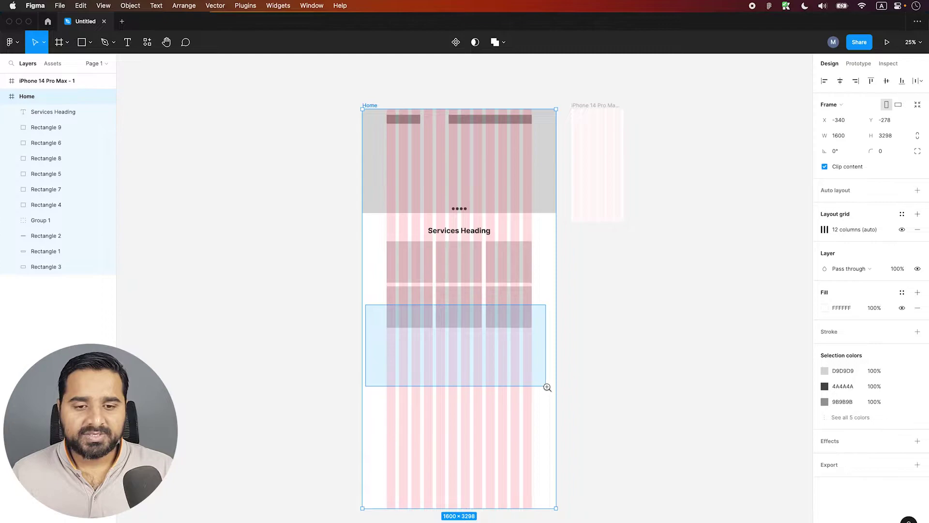
{"action": "scroll", "coordinate": [536, 349], "scroll_direction": "up", "scroll_amount": 5}
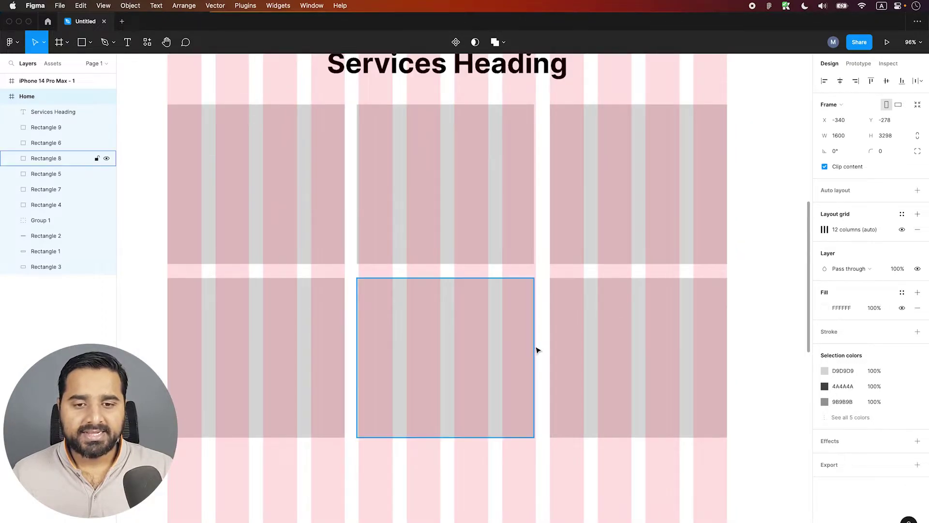
Add a centred 'Section Heading' copy below the grid, with a wide 1200×482 box beneath
{"action": "left_click", "coordinate": [470, 71]}
{"action": "mouse_move", "coordinate": [498, 71]}
{"action": "left_mouse_down"}
{"action": "mouse_move", "coordinate": [487, 479]}
{"action": "mouse_move", "coordinate": [513, 263]}
{"action": "left_mouse_up"}
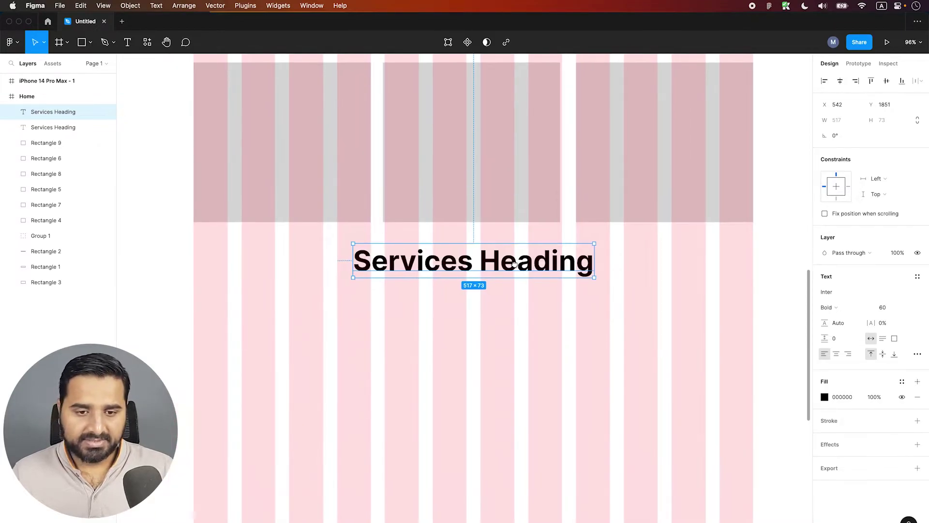
{"action": "double_click", "coordinate": [422, 265]}
{"action": "type", "text": "Section"}
{"action": "key", "text": "Escape"}
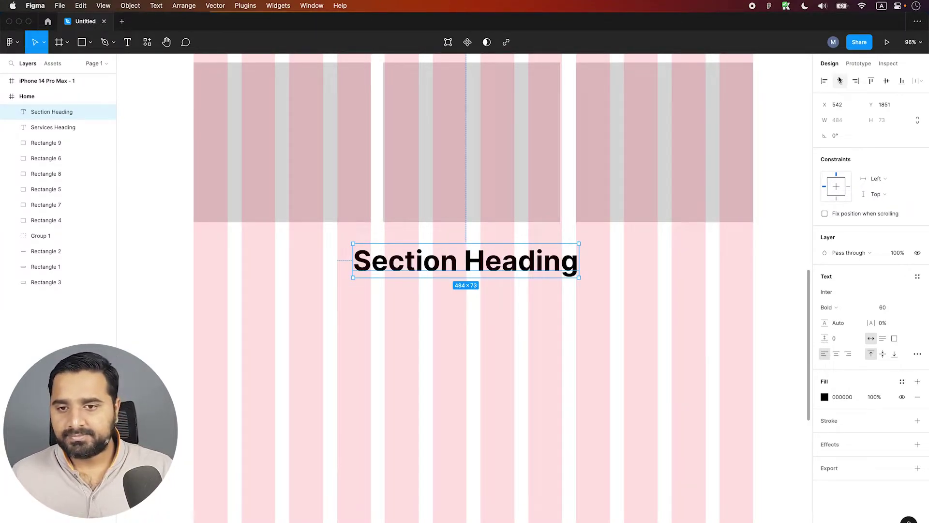
{"action": "left_click", "coordinate": [839, 80]}
{"action": "key", "text": "minus"}
{"action": "key", "text": "minus"}
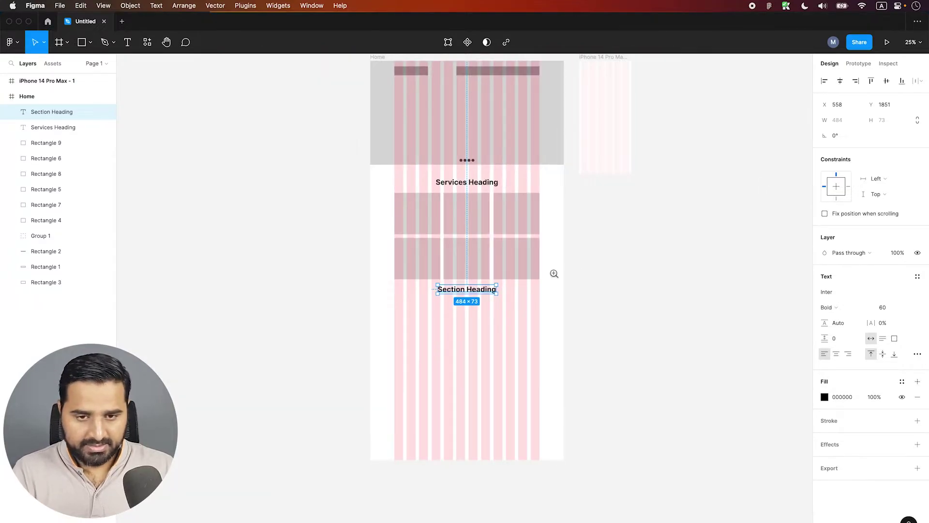
{"action": "left_click_drag", "start_coordinate": [587, 263], "coordinate": [318, 379]}
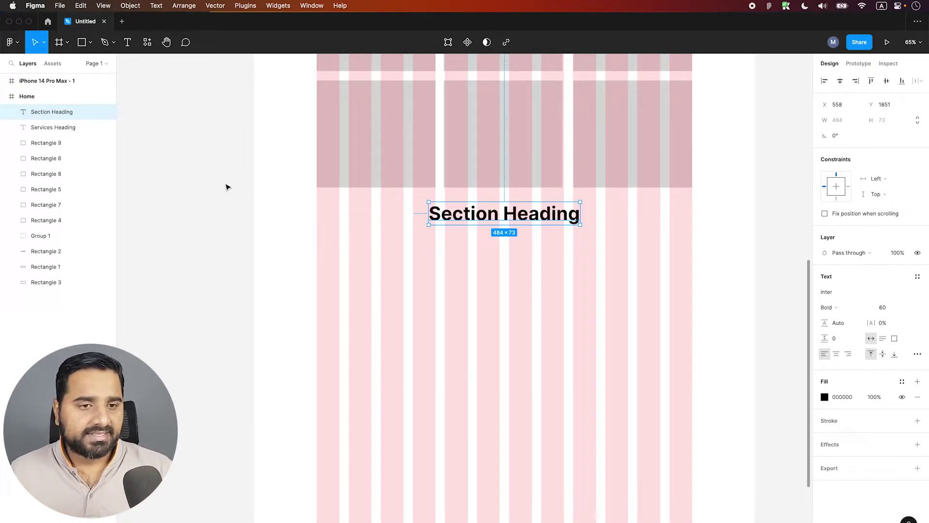
{"action": "key", "text": "r"}
{"action": "left_click_drag", "start_coordinate": [316, 259], "coordinate": [692, 410]}
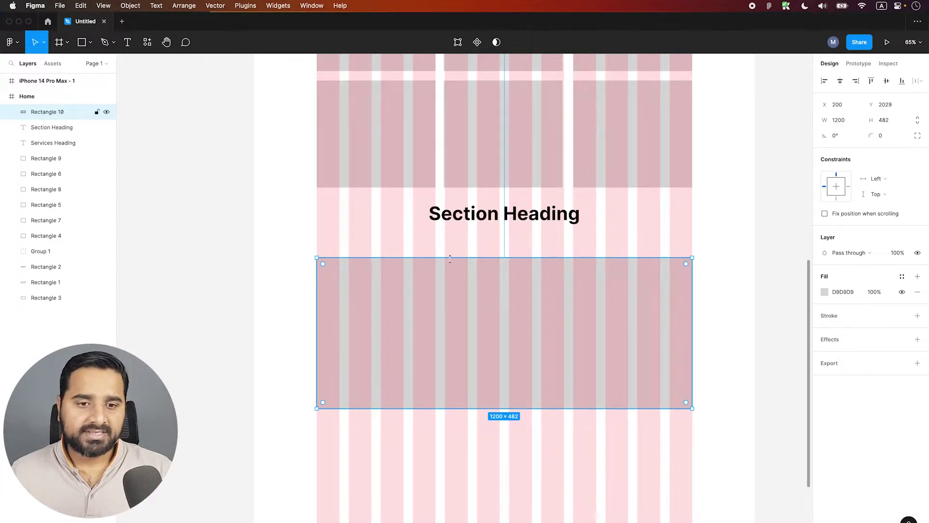
Shorten the wide box to 1200×401 and reposition it and the Section Heading
{"action": "left_click_drag", "start_coordinate": [453, 260], "coordinate": [454, 267]}
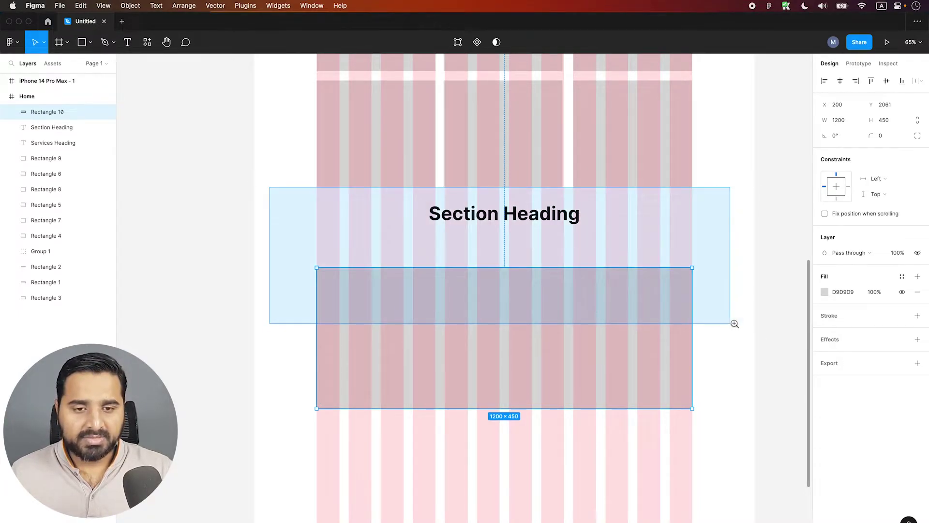
{"action": "left_click_drag", "start_coordinate": [270, 185], "coordinate": [731, 322]}
{"action": "left_click_drag", "start_coordinate": [518, 255], "coordinate": [518, 284]}
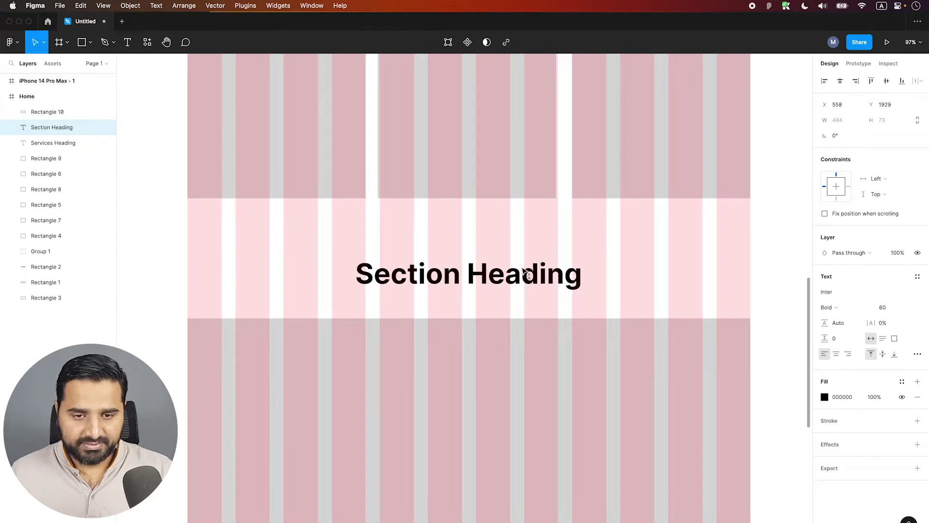
{"action": "left_click_drag", "start_coordinate": [455, 340], "coordinate": [446, 327]}
{"action": "key", "text": "Up"}
{"action": "key", "text": "Up"}
{"action": "key", "text": "Up"}
Draw a 157×53 tab rectangle on the wide box's top-left edge
{"action": "scroll", "coordinate": [446, 330], "scroll_direction": "down", "scroll_amount": 2}
{"action": "scroll", "coordinate": [446, 331], "scroll_direction": "left", "scroll_amount": 1}
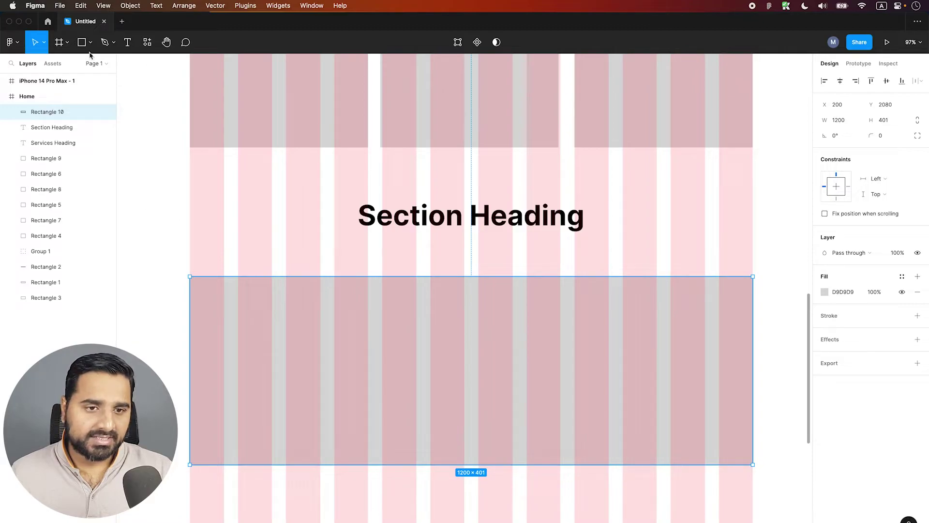
{"action": "key", "text": "r"}
{"action": "mouse_move", "coordinate": [189, 256]}
{"action": "left_mouse_down"}
{"action": "mouse_move", "coordinate": [264, 276]}
{"action": "mouse_move", "coordinate": [227, 251]}
{"action": "left_mouse_up"}
Add a 'Tab 01' text label on the grey tab
{"action": "key", "text": "t"}
{"action": "left_click", "coordinate": [229, 301]}
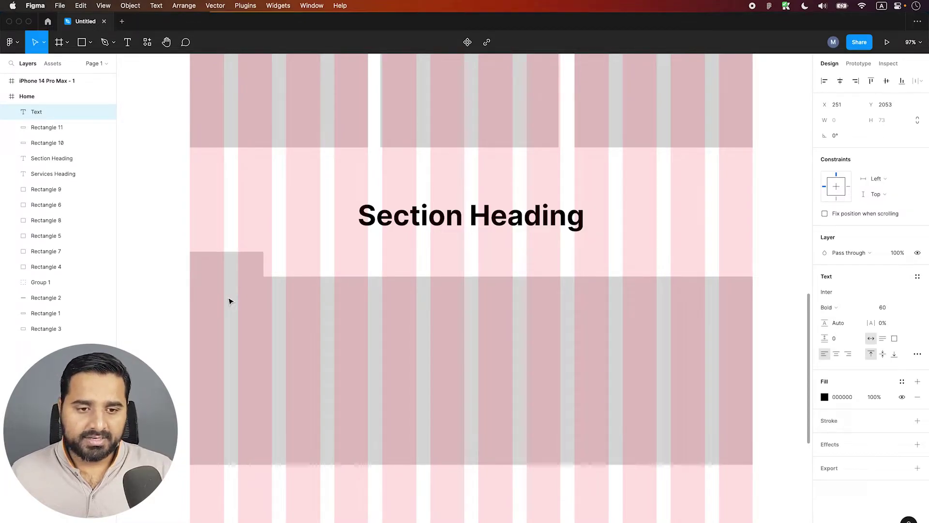
{"action": "type", "text": "tab 01"}
{"action": "key", "text": "Escape"}
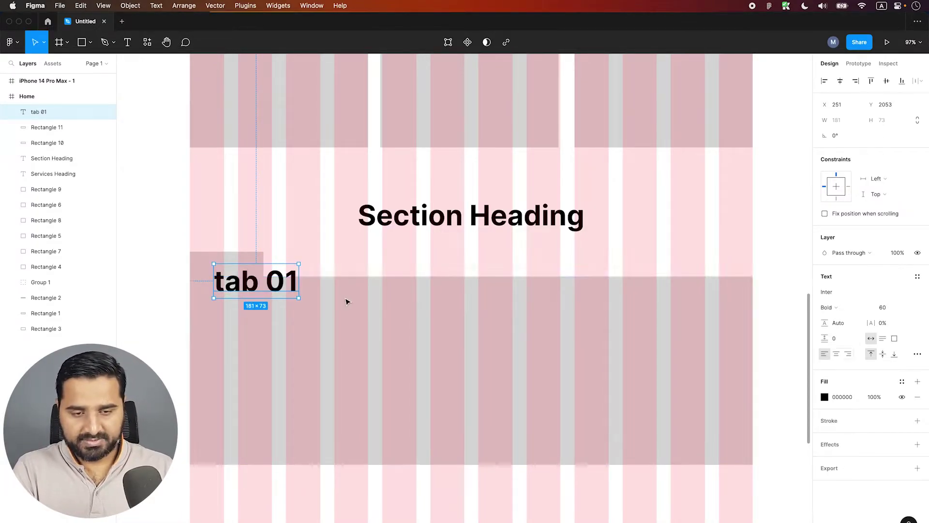
{"action": "double_click", "coordinate": [227, 284]}
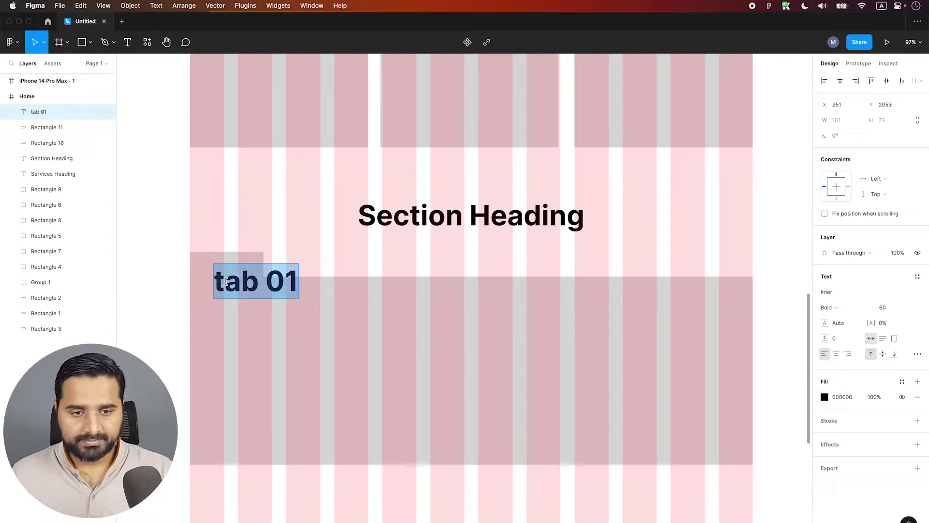
{"action": "left_click", "coordinate": [226, 282]}
{"action": "key", "text": "BackSpace"}
{"action": "type", "text": "T"}
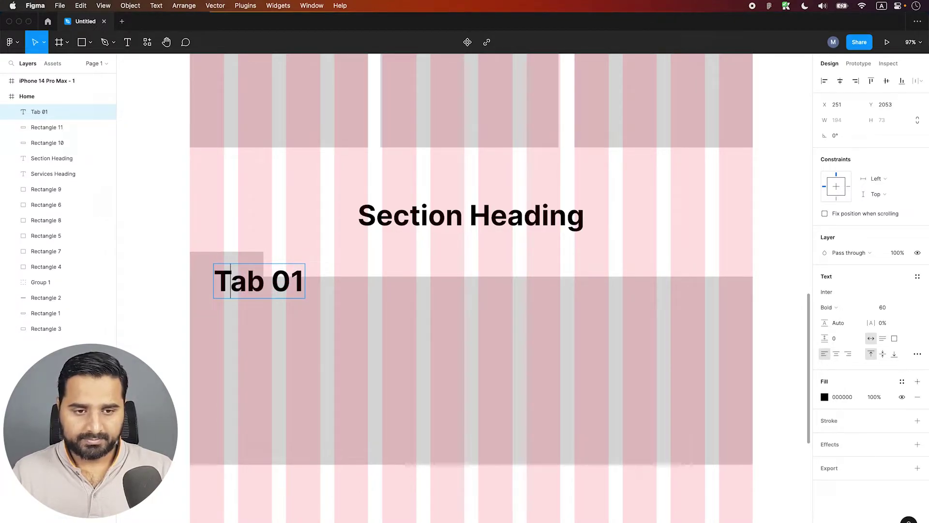
{"action": "key", "text": "Escape"}
Set the Tab 01 label's font size to 20
{"action": "left_click", "coordinate": [881, 310]}
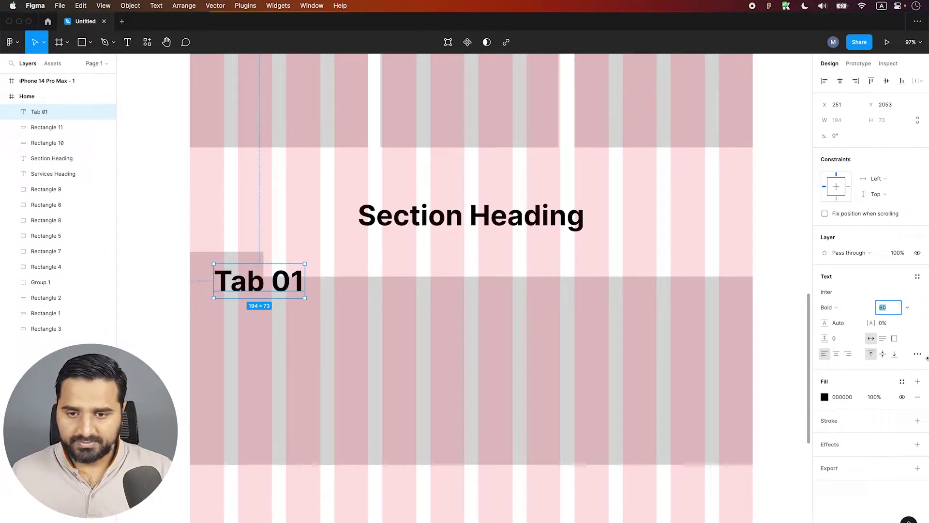
{"action": "type", "text": "20"}
{"action": "key", "text": "Return"}
Darken the grey fill of the tab's background box
{"action": "key", "text": "Tab"}
{"action": "key", "text": "shift+2"}
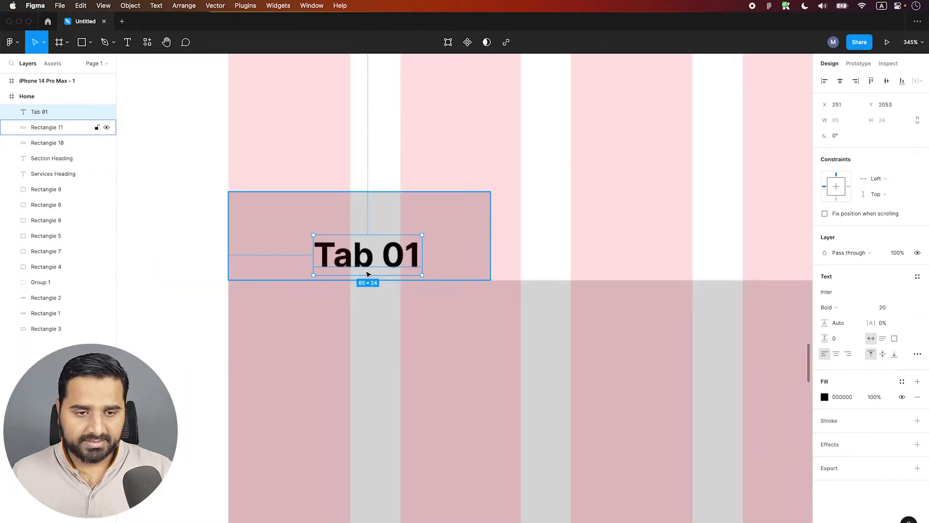
{"action": "left_click", "coordinate": [825, 292]}
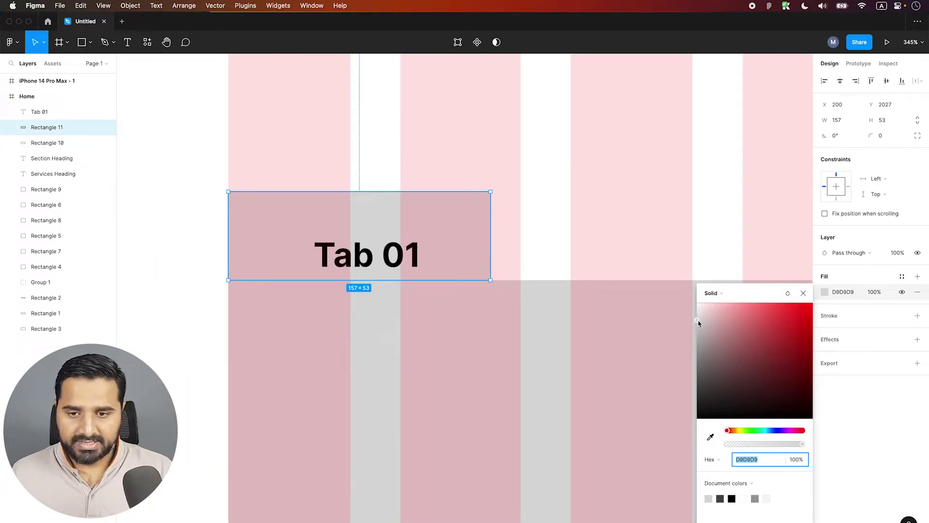
{"action": "left_click_drag", "start_coordinate": [698, 321], "coordinate": [697, 335]}
Make the Tab 01 label white and centre it horizontally on its tab box
{"action": "left_click_drag", "start_coordinate": [359, 257], "coordinate": [361, 237]}
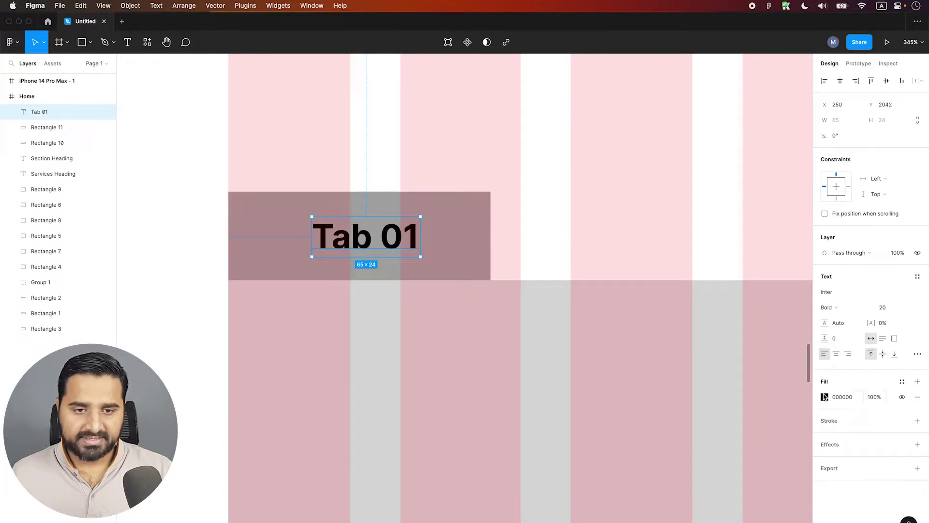
{"action": "left_click", "coordinate": [824, 397]}
{"action": "left_click_drag", "start_coordinate": [761, 356], "coordinate": [655, 277]}
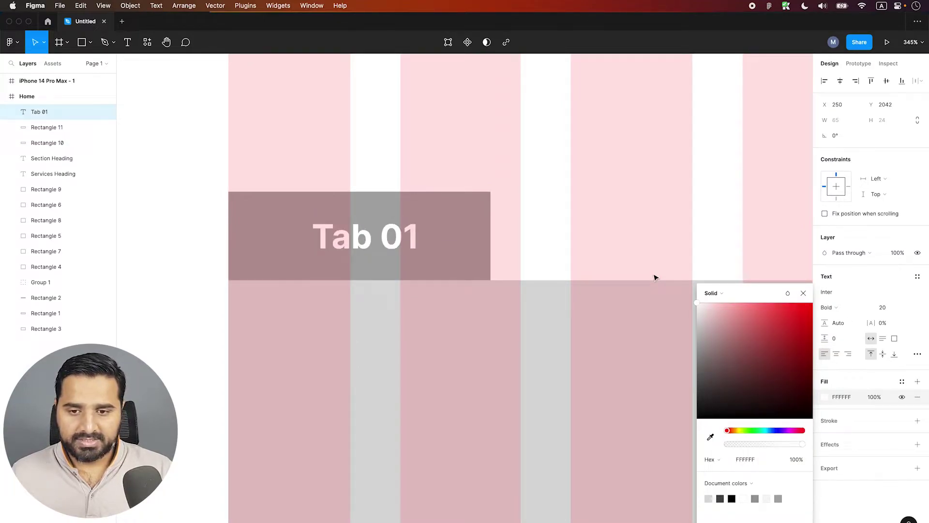
{"action": "left_click", "coordinate": [566, 201]}
{"action": "left_click", "coordinate": [38, 112]}
{"action": "left_click", "coordinate": [452, 224], "text": "shift"}
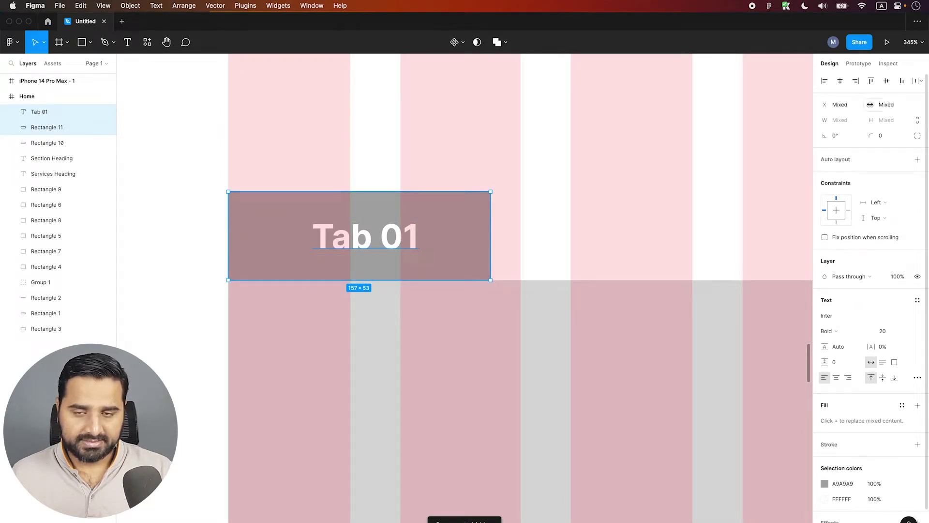
{"action": "left_click", "coordinate": [840, 83]}
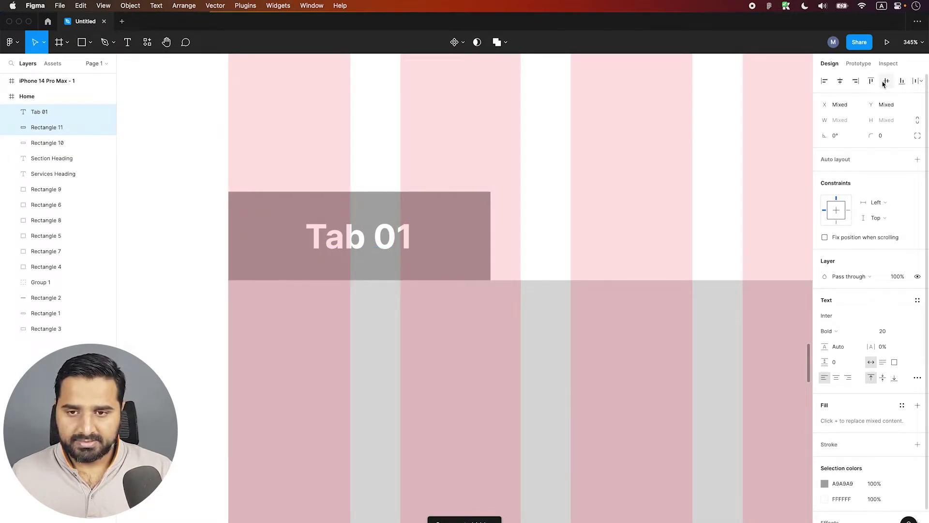
Change the Tab 01 text fill to black
{"action": "left_click", "coordinate": [486, 194], "text": "shift"}
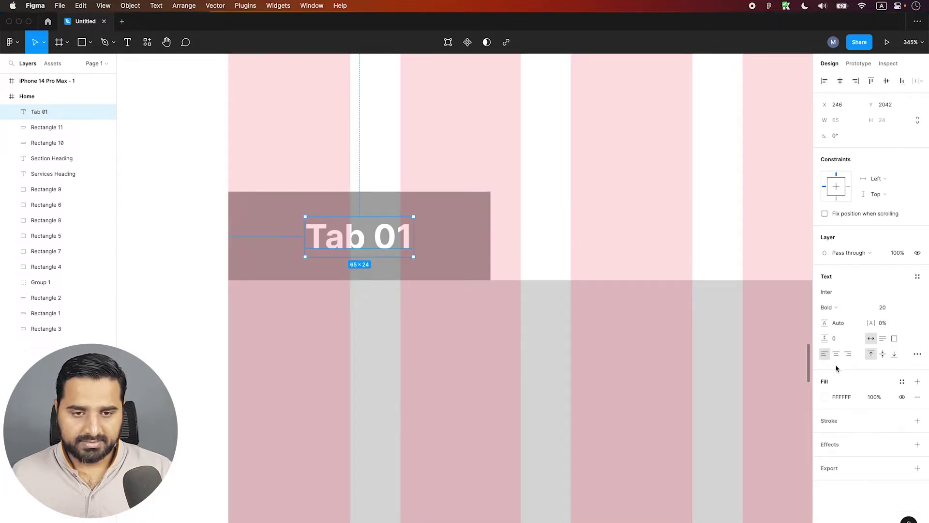
{"action": "left_click", "coordinate": [825, 397]}
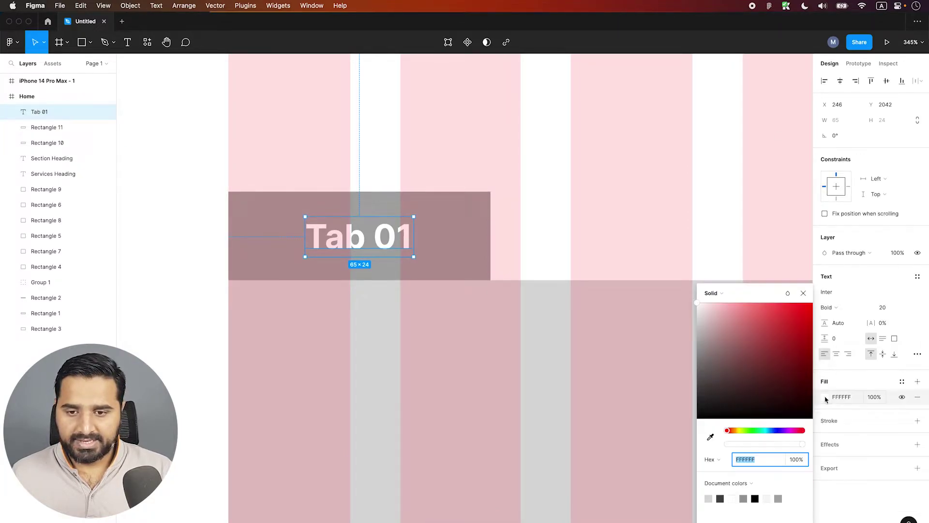
{"action": "left_click", "coordinate": [760, 414]}
{"action": "key", "text": "Tab"}
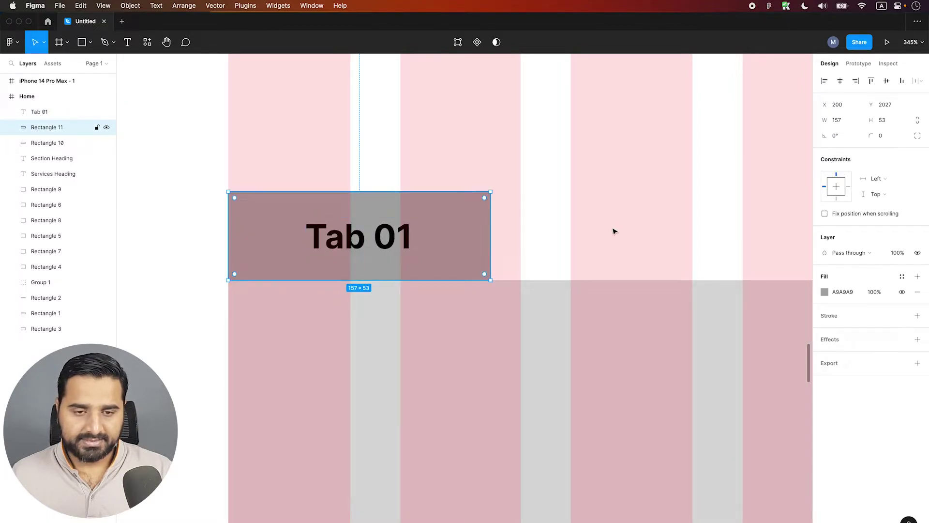
Select the Tab 01 label together with its tab box
{"action": "scroll", "coordinate": [613, 230], "scroll_direction": "down", "scroll_amount": 5}
{"action": "scroll", "coordinate": [614, 231], "scroll_direction": "down", "scroll_amount": 5}
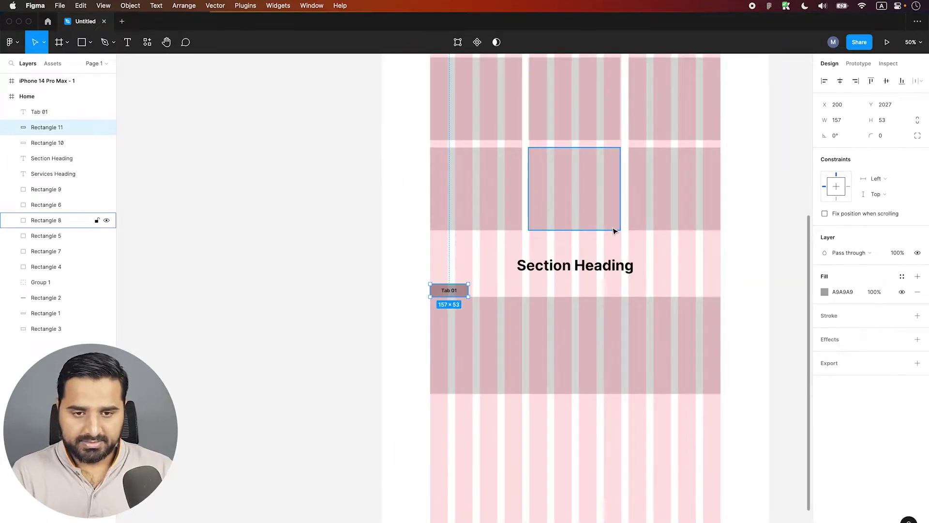
{"action": "scroll", "coordinate": [612, 300], "scroll_direction": "down", "scroll_amount": 3}
{"action": "left_click_drag", "start_coordinate": [611, 369], "coordinate": [691, 403]}
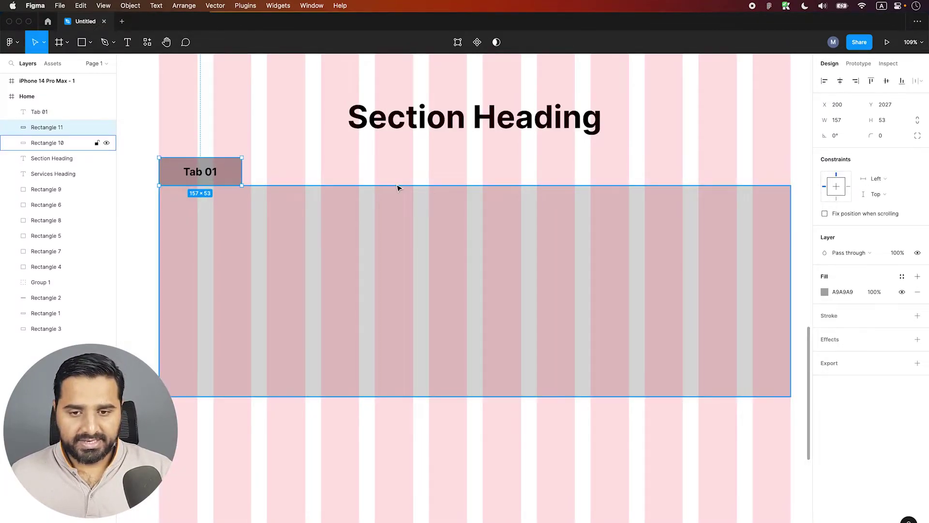
{"action": "mouse_move", "coordinate": [220, 147]}
{"action": "left_mouse_down"}
{"action": "mouse_move", "coordinate": [188, 181]}
{"action": "mouse_move", "coordinate": [286, 177]}
{"action": "left_mouse_up"}
Relabel the duplicated second tab as 'Tab 02'
{"action": "key", "text": "t"}
{"action": "double_click", "coordinate": [302, 170]}
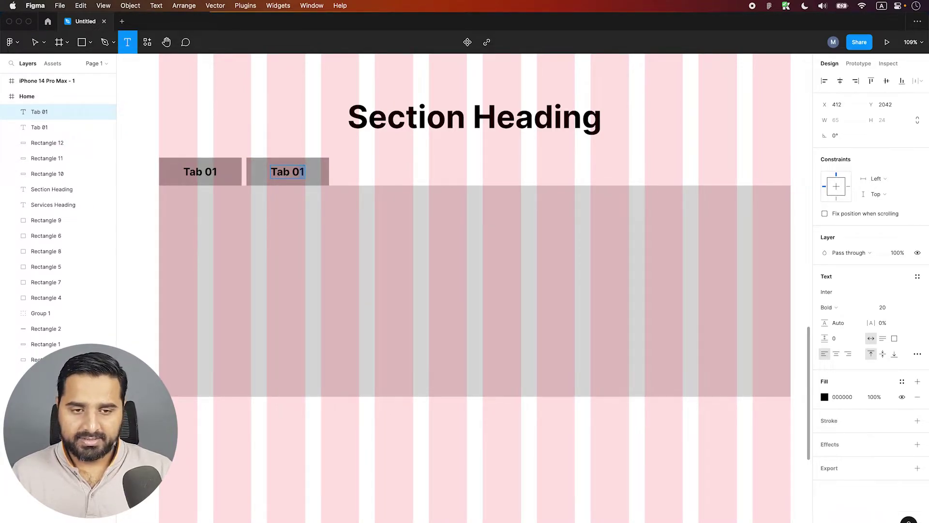
{"action": "type", "text": "02"}
{"action": "key", "text": "Escape"}
Copy the second tab to its right and relabel the copy 'Tab 03'
{"action": "left_click", "coordinate": [255, 172], "text": "shift"}
{"action": "left_click_drag", "start_coordinate": [255, 172], "coordinate": [346, 175]}
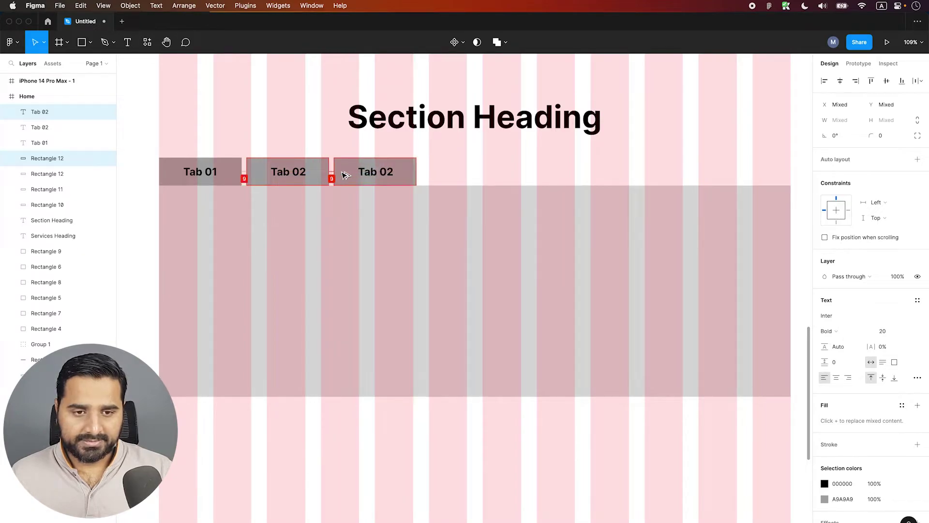
{"action": "double_click", "coordinate": [373, 171]}
{"action": "left_click", "coordinate": [377, 172]}
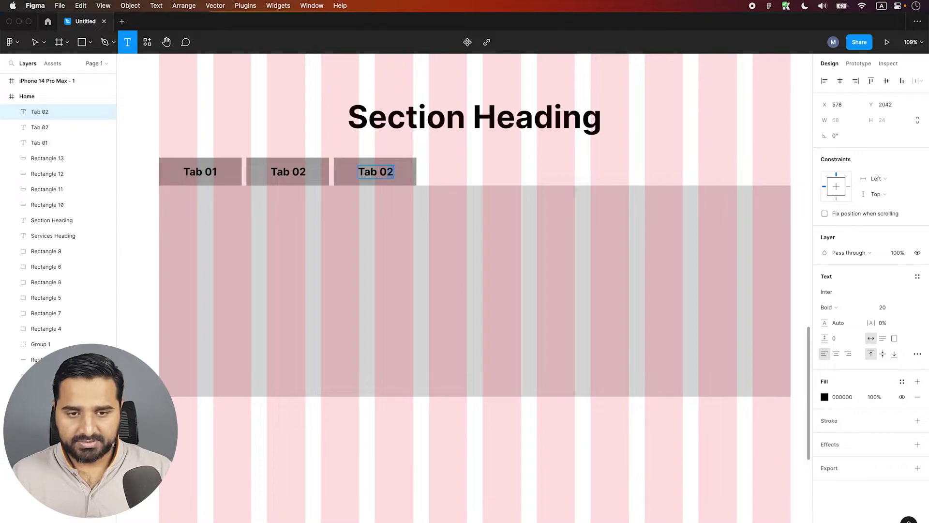
{"action": "key", "text": "BackSpace"}
{"action": "type", "text": "3"}
{"action": "key", "text": "Escape"}
{"action": "left_click", "coordinate": [488, 172]}
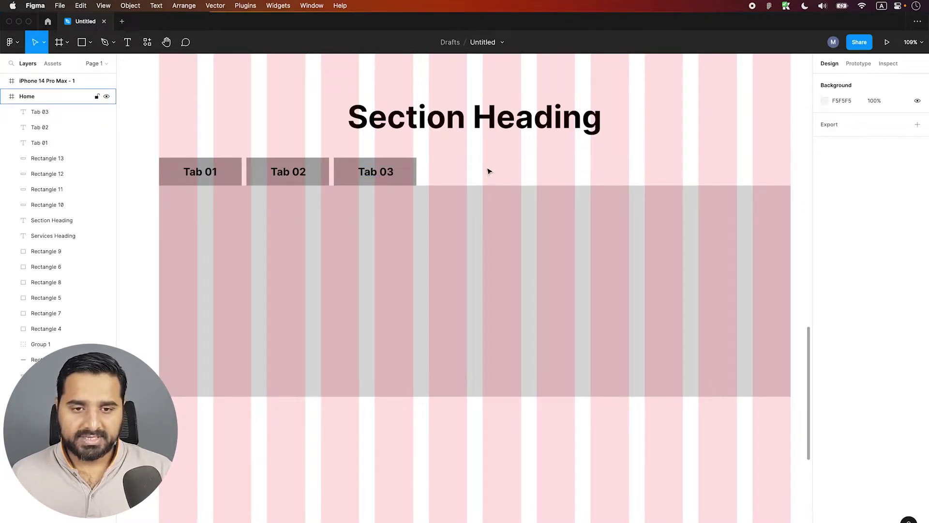
{"action": "key", "text": "shift+1"}
{"action": "scroll", "coordinate": [417, 309], "scroll_direction": "up", "scroll_amount": 5}
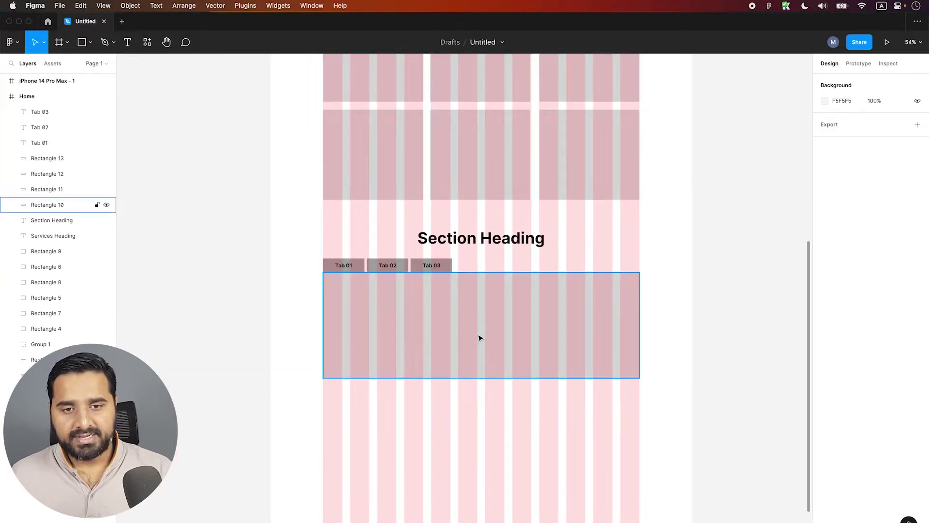
Copy the section heading below the tab content and remove a stray square
{"action": "left_click_drag", "start_coordinate": [453, 408], "coordinate": [430, 318]}
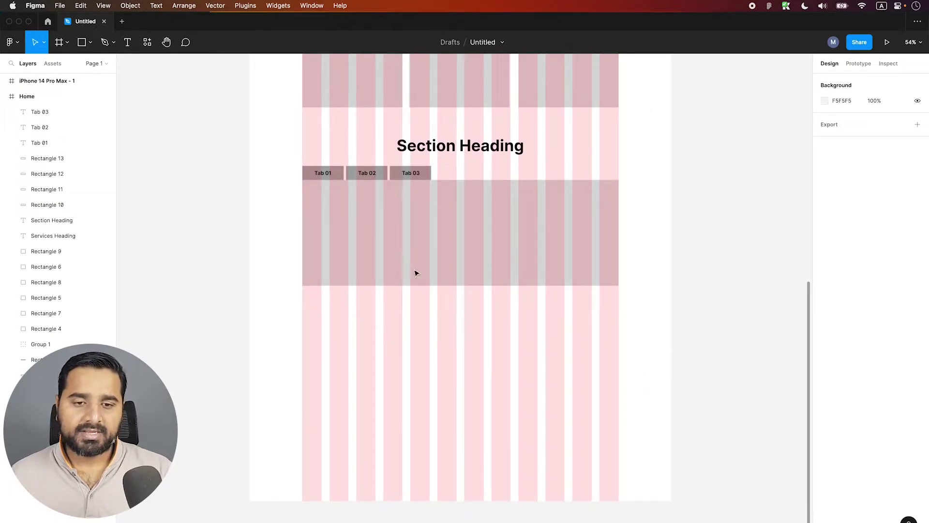
{"action": "left_click_drag", "start_coordinate": [458, 149], "coordinate": [494, 328]}
{"action": "key", "text": "r"}
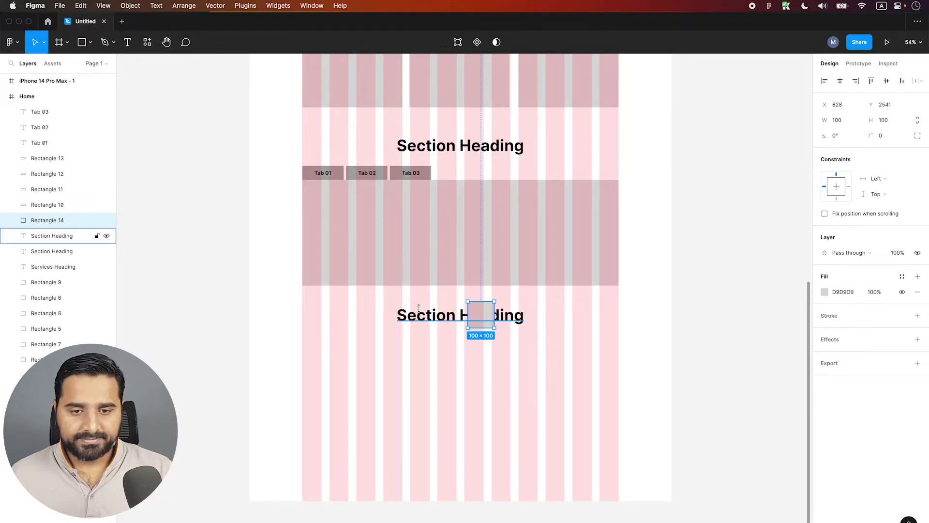
{"action": "left_click", "coordinate": [431, 314]}
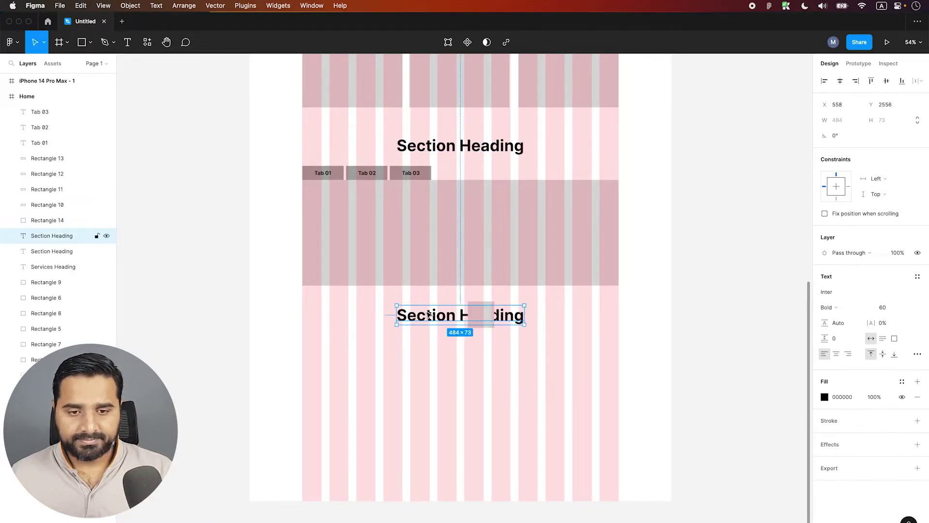
{"action": "left_click", "coordinate": [484, 314]}
{"action": "key", "text": "Delete"}
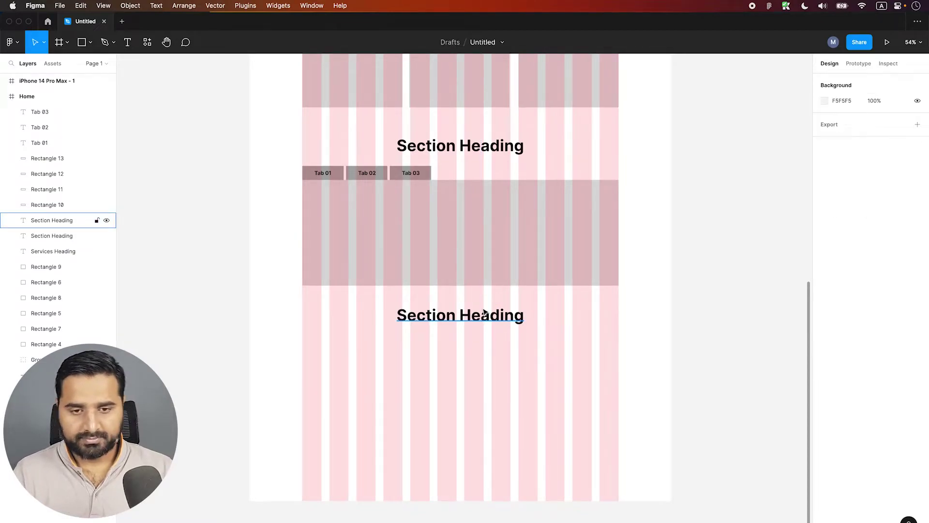
Retype the copied heading as 'Blog Section'
{"action": "left_click", "coordinate": [481, 314]}
{"action": "double_click", "coordinate": [445, 316]}
{"action": "type", "text": "Blog Sec"}
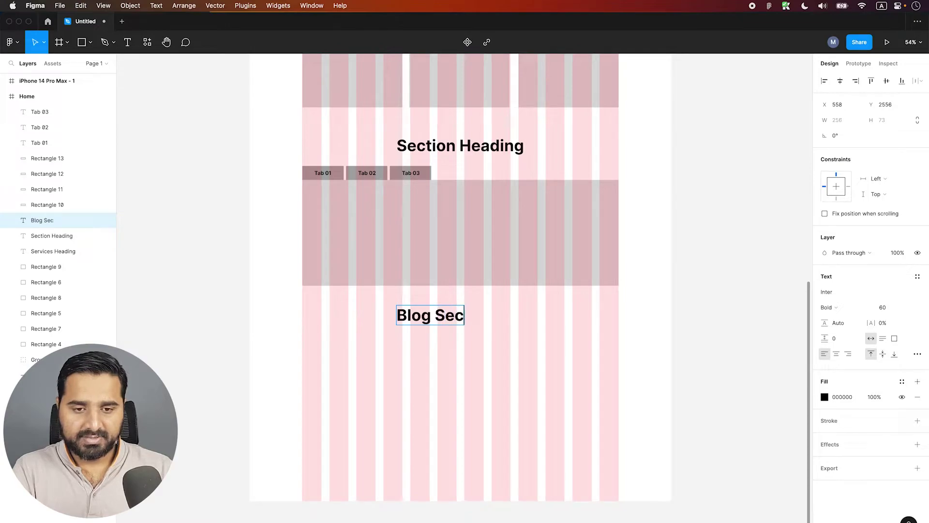
{"action": "type", "text": "tion"}
{"action": "key", "text": "Escape"}
Copy the large content box below Blog Section and resize it to a 378×352 card
{"action": "left_click_drag", "start_coordinate": [409, 216], "coordinate": [424, 360]}
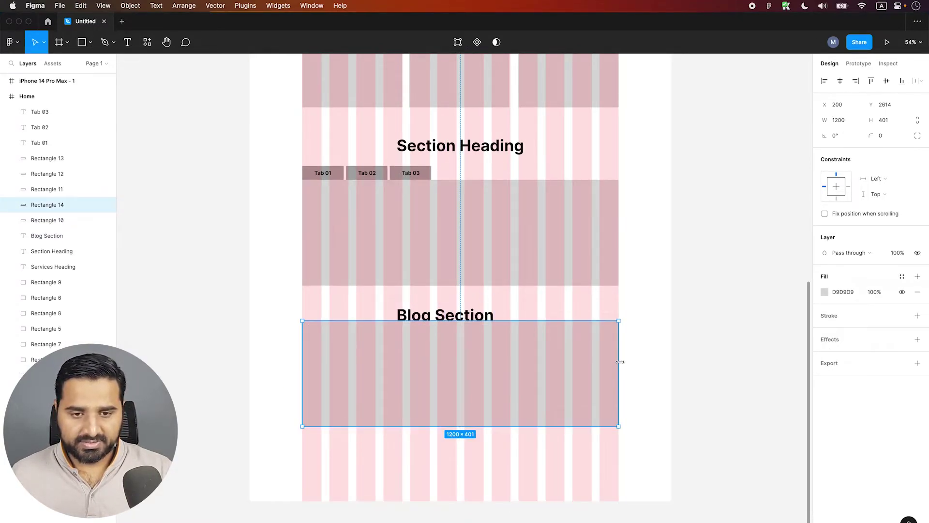
{"action": "left_click_drag", "start_coordinate": [619, 361], "coordinate": [398, 353]}
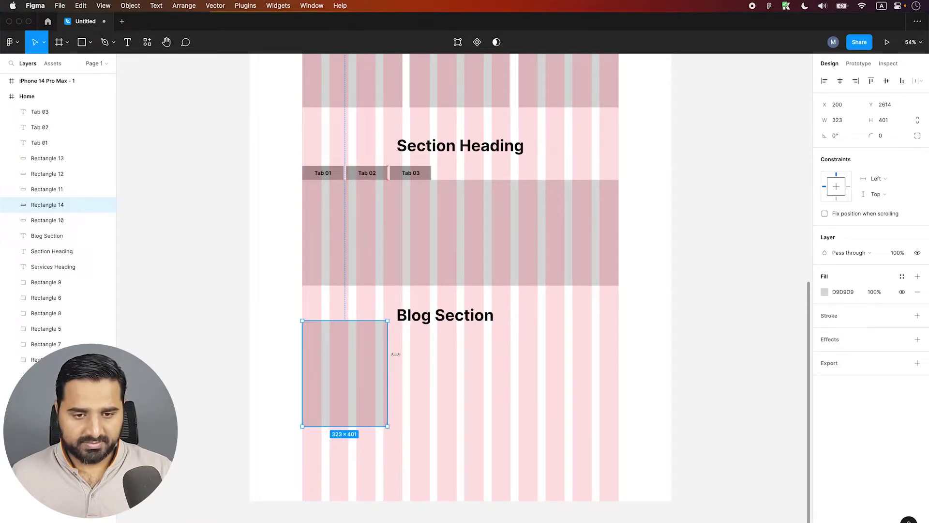
{"action": "left_click_drag", "start_coordinate": [398, 354], "coordinate": [401, 354]}
{"action": "left_click_drag", "start_coordinate": [362, 319], "coordinate": [362, 334]}
Extend the Home frame's height down to 3926
{"action": "scroll", "coordinate": [444, 264], "scroll_direction": "down", "scroll_amount": 3}
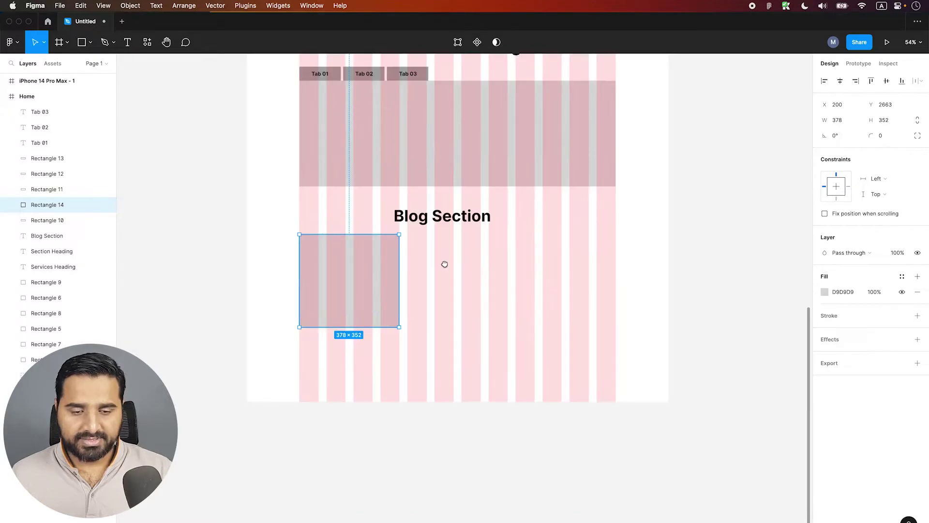
{"action": "right_click", "coordinate": [462, 324]}
{"action": "left_click", "coordinate": [462, 324]}
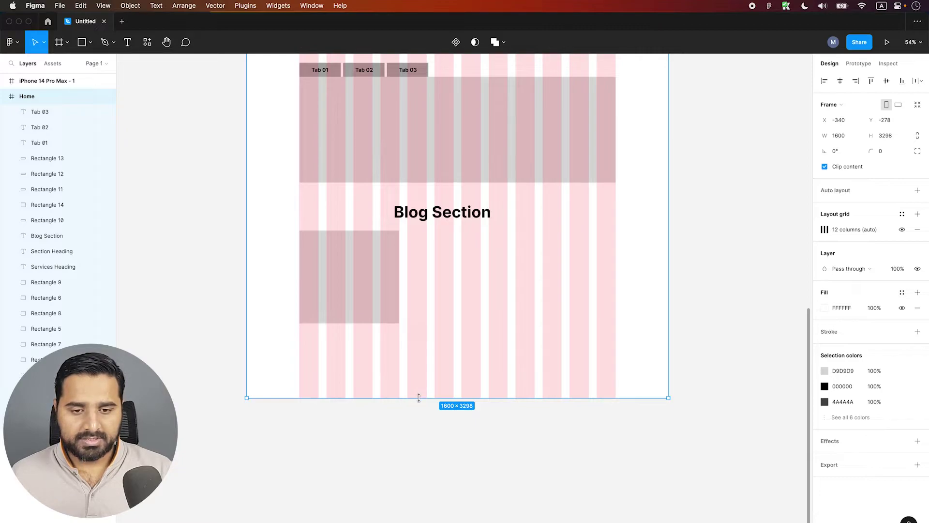
{"action": "left_click_drag", "start_coordinate": [419, 397], "coordinate": [419, 487]}
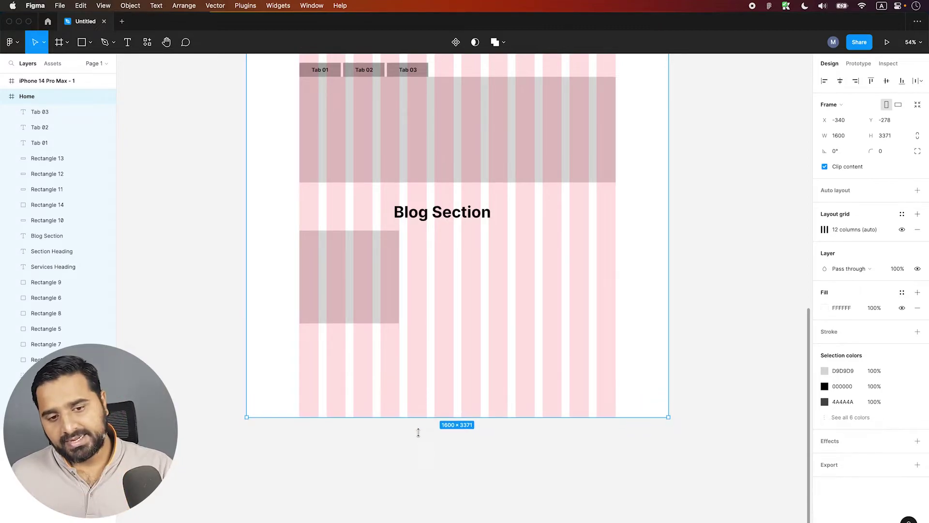
{"action": "scroll", "coordinate": [449, 384], "scroll_direction": "down", "scroll_amount": 1}
{"action": "scroll", "coordinate": [449, 384], "scroll_direction": "down", "scroll_amount": 3}
{"action": "left_click_drag", "start_coordinate": [444, 383], "coordinate": [444, 459]}
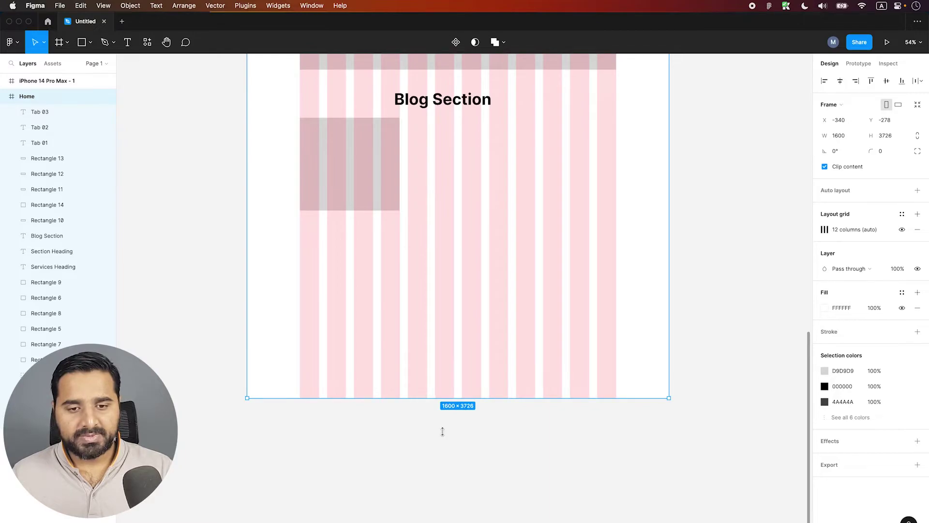
{"action": "scroll", "coordinate": [411, 252], "scroll_direction": "up", "scroll_amount": 3}
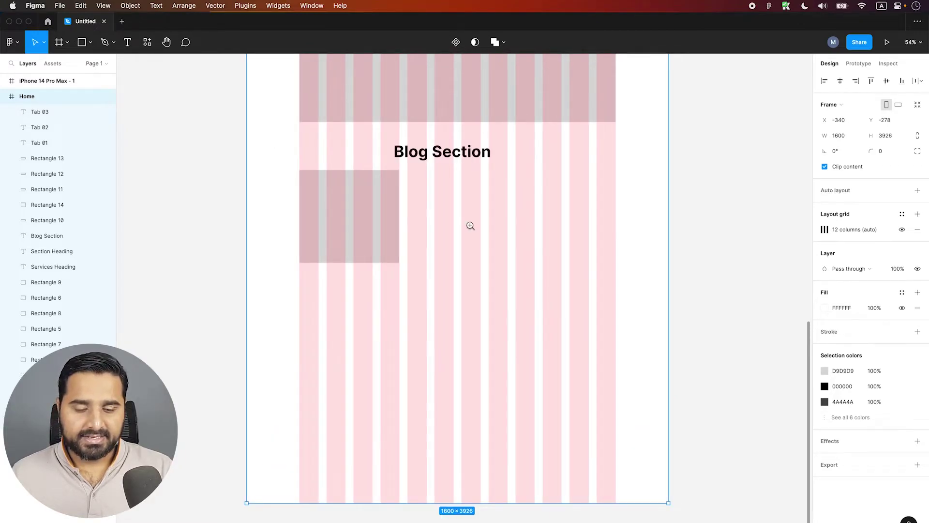
{"action": "left_click_drag", "start_coordinate": [262, 125], "coordinate": [653, 310]}
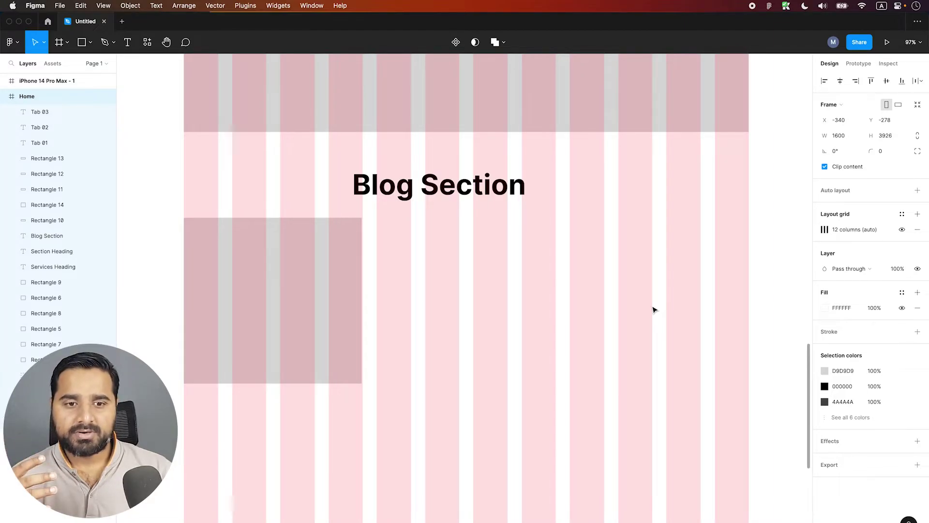
Copy the Blog Section text below the card and retype it as 'blog heading'
{"action": "scroll", "coordinate": [332, 305], "scroll_direction": "down", "scroll_amount": 2}
{"action": "left_click", "coordinate": [441, 159]}
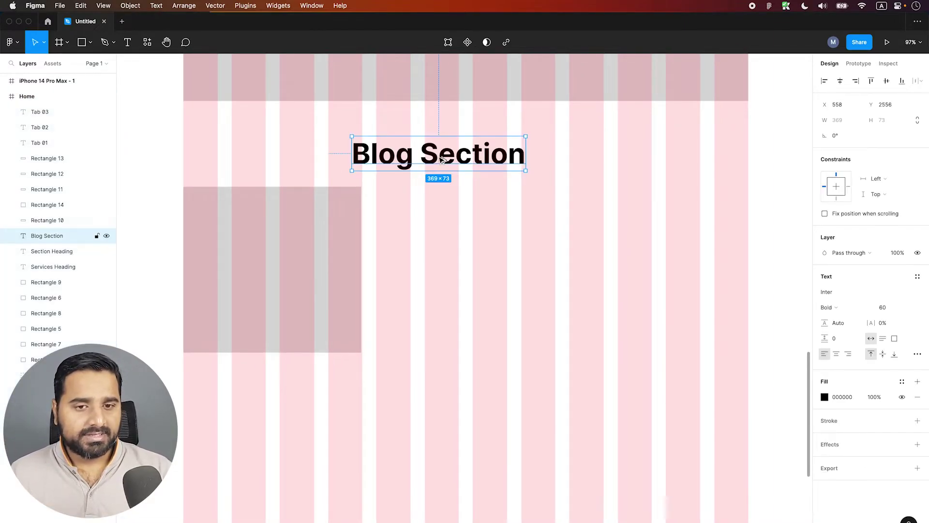
{"action": "left_click_drag", "start_coordinate": [450, 160], "coordinate": [283, 384]}
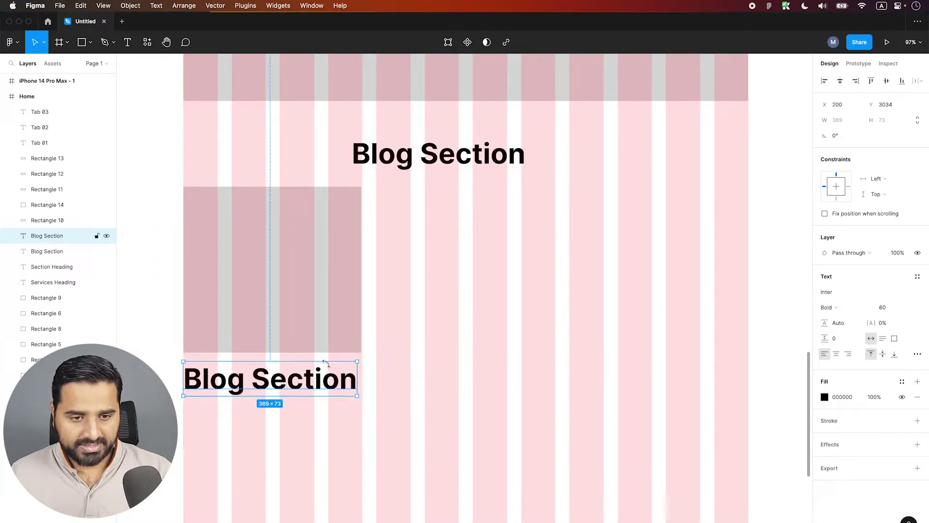
{"action": "double_click", "coordinate": [296, 367]}
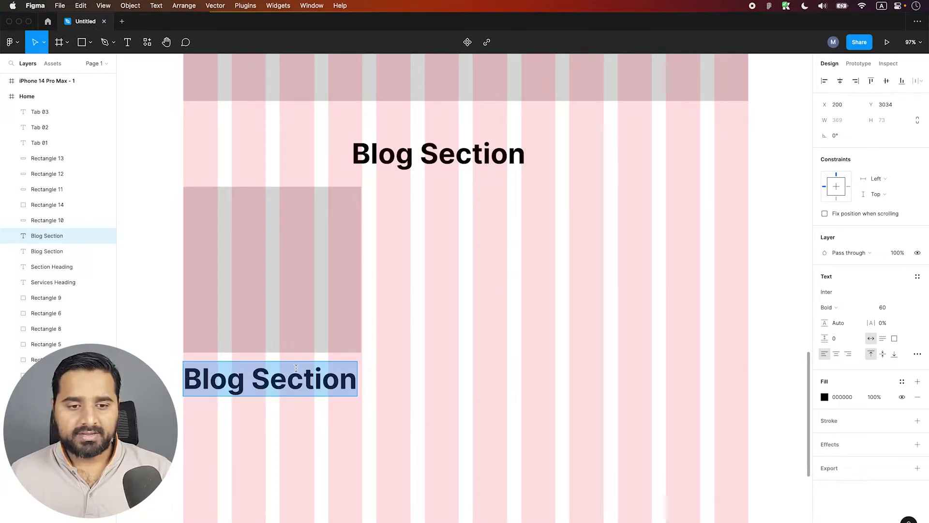
{"action": "type", "text": "blog h"}
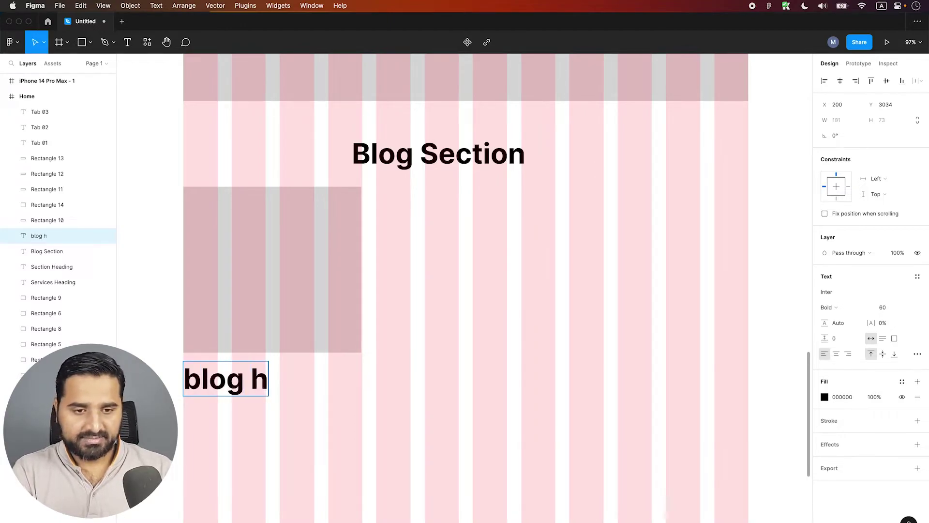
{"action": "type", "text": "eading"}
{"action": "key", "text": "Escape"}
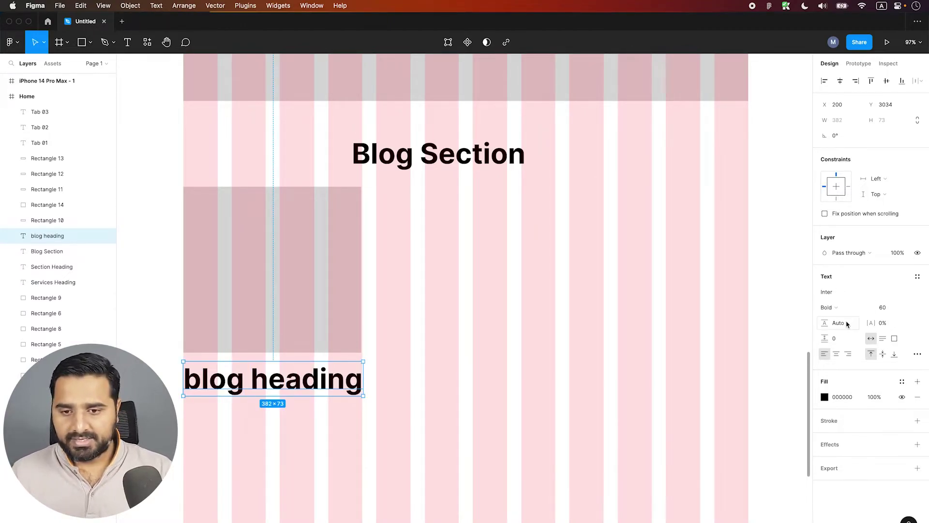
Set the blog heading's font size to 20, then 24, then 26
{"action": "left_click", "coordinate": [890, 310]}
{"action": "type", "text": "20"}
{"action": "key", "text": "Return"}
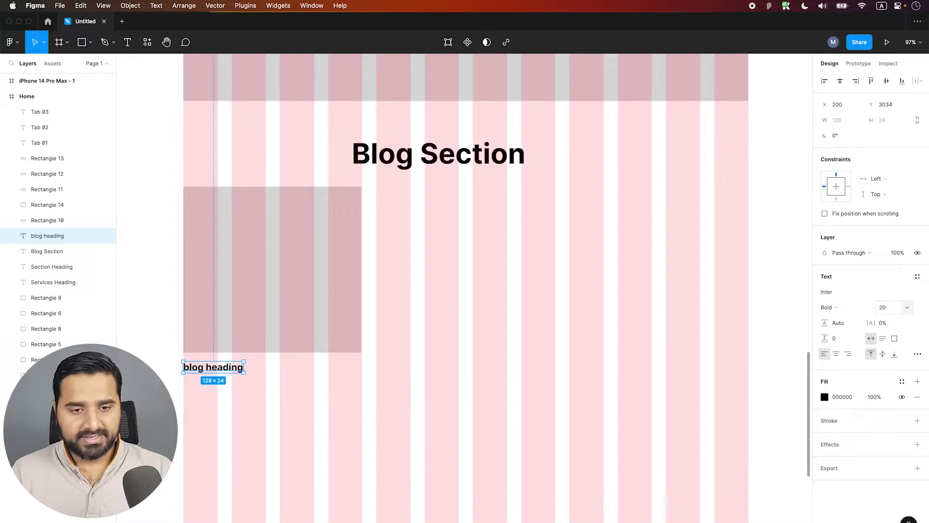
{"action": "scroll", "coordinate": [464, 404], "scroll_direction": "up", "scroll_amount": 3}
{"action": "scroll", "coordinate": [435, 357], "scroll_direction": "left", "scroll_amount": 2}
{"action": "scroll", "coordinate": [436, 357], "scroll_direction": "up", "scroll_amount": 1}
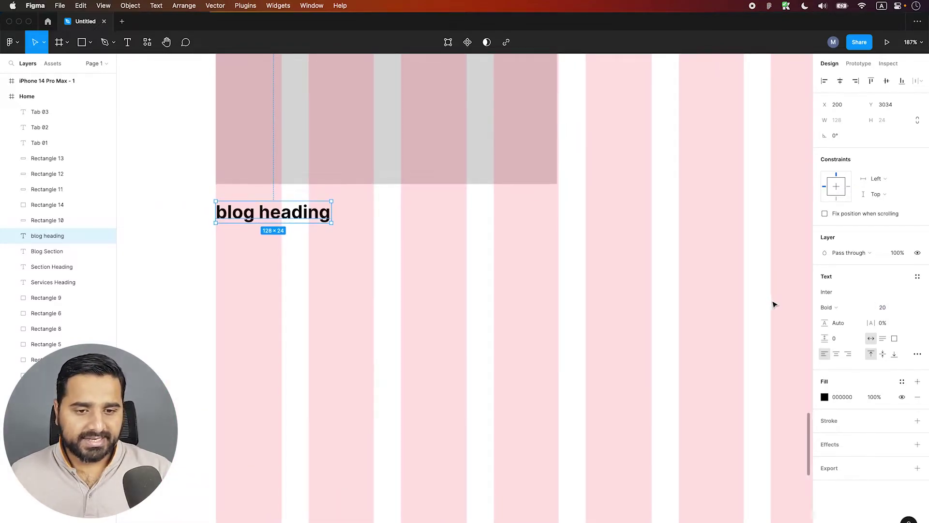
{"action": "left_click", "coordinate": [883, 307]}
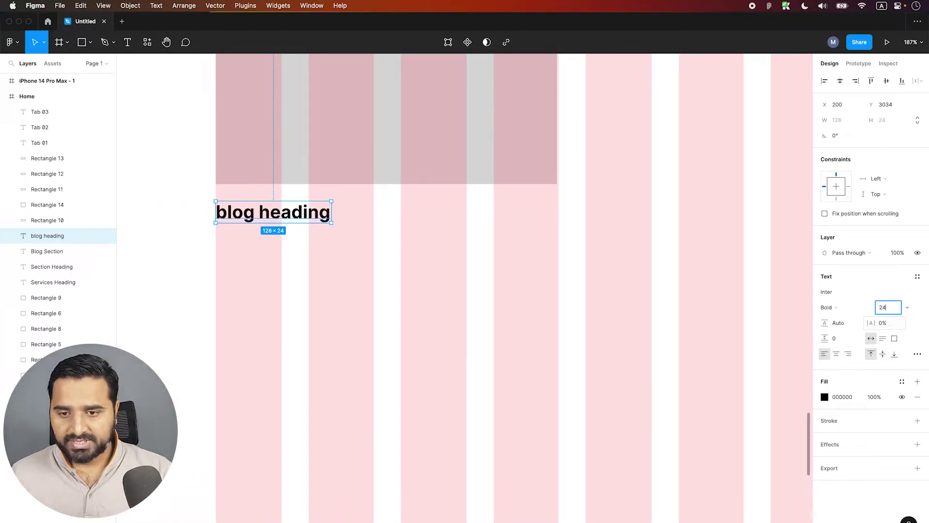
{"action": "key", "text": "Return"}
{"action": "left_click", "coordinate": [896, 313]}
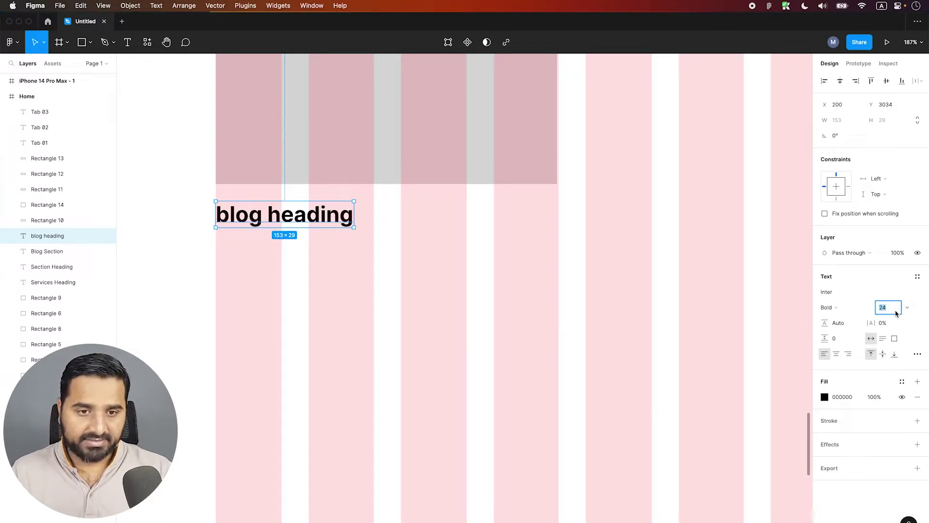
{"action": "type", "text": "26"}
{"action": "key", "text": "Return"}
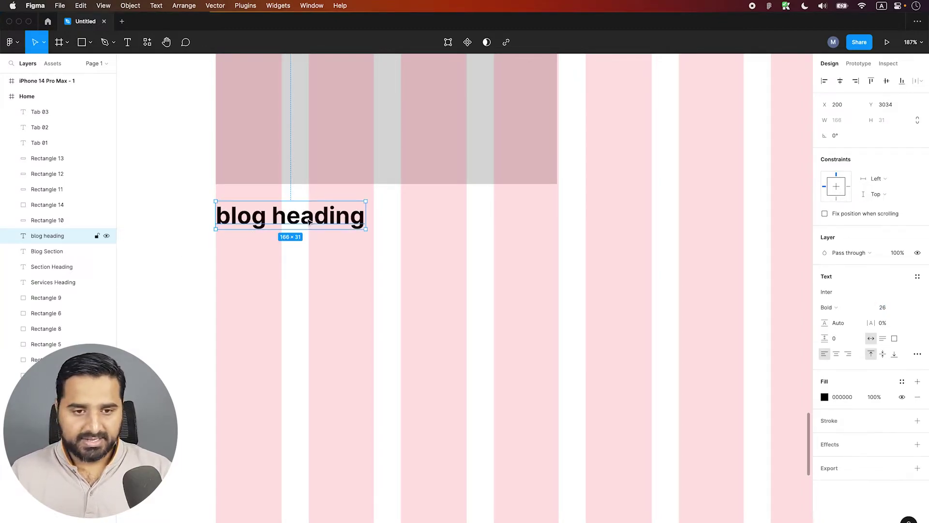
Select the blog heading and look through its text styles and type settings
{"action": "left_click", "coordinate": [310, 224]}
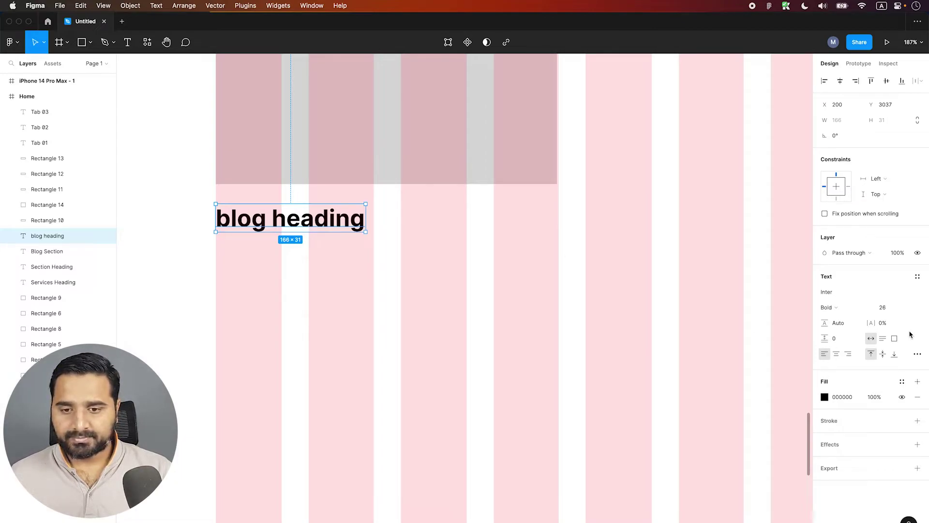
{"action": "left_click", "coordinate": [917, 278]}
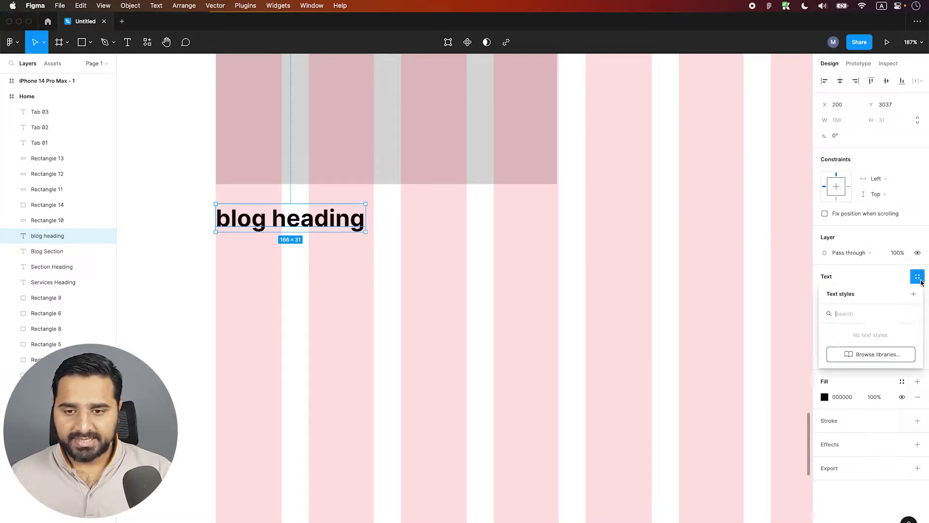
{"action": "left_click", "coordinate": [918, 278]}
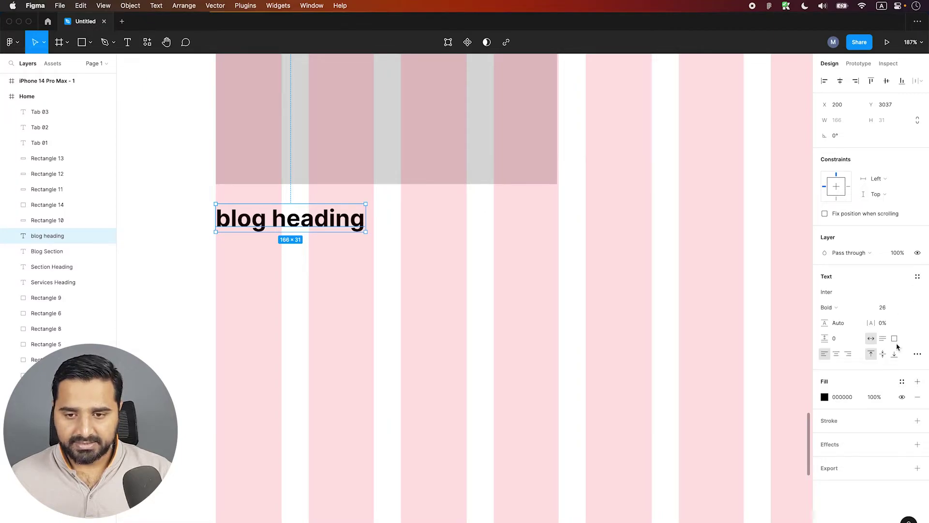
{"action": "left_click", "coordinate": [917, 354]}
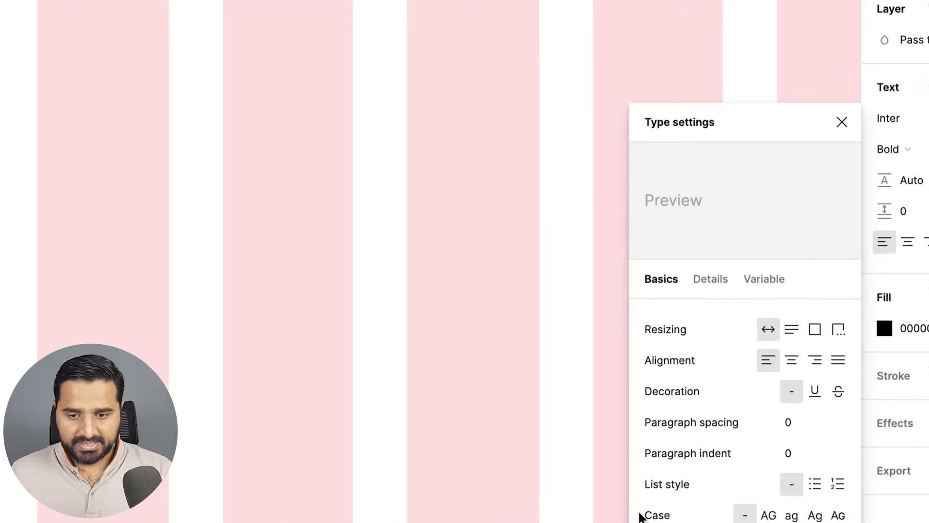
Make the heading uppercase and place a Regular size-16 copy just below it
{"action": "left_click", "coordinate": [768, 514]}
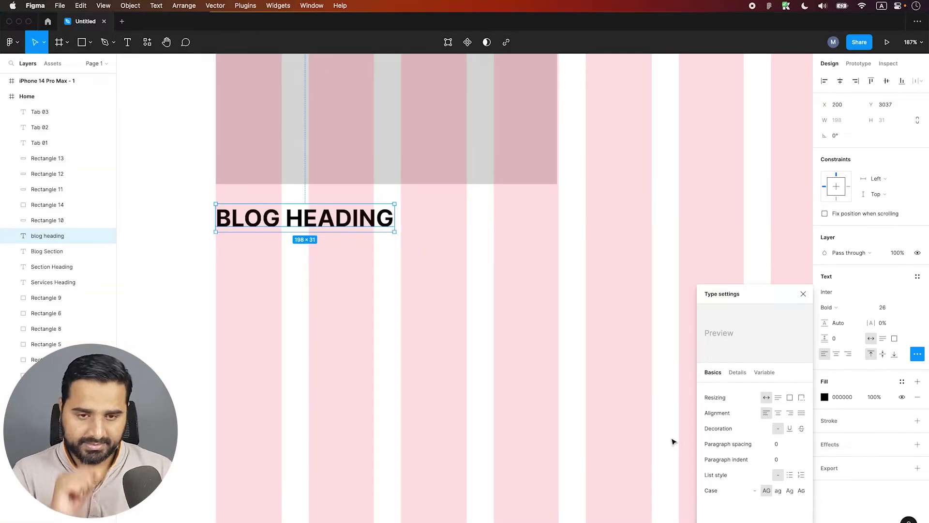
{"action": "left_click_drag", "start_coordinate": [289, 241], "coordinate": [290, 272]}
{"action": "left_click", "coordinate": [882, 309]}
{"action": "type", "text": "16"}
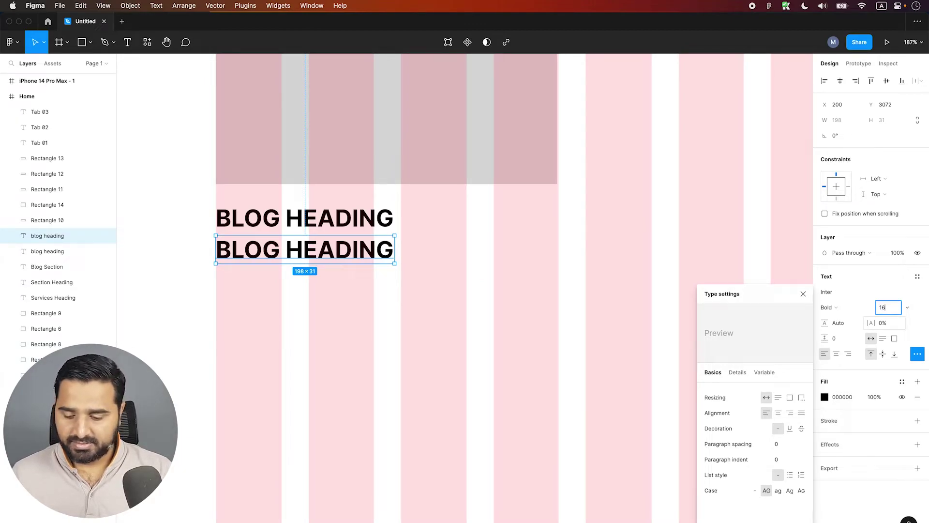
{"action": "key", "text": "Return"}
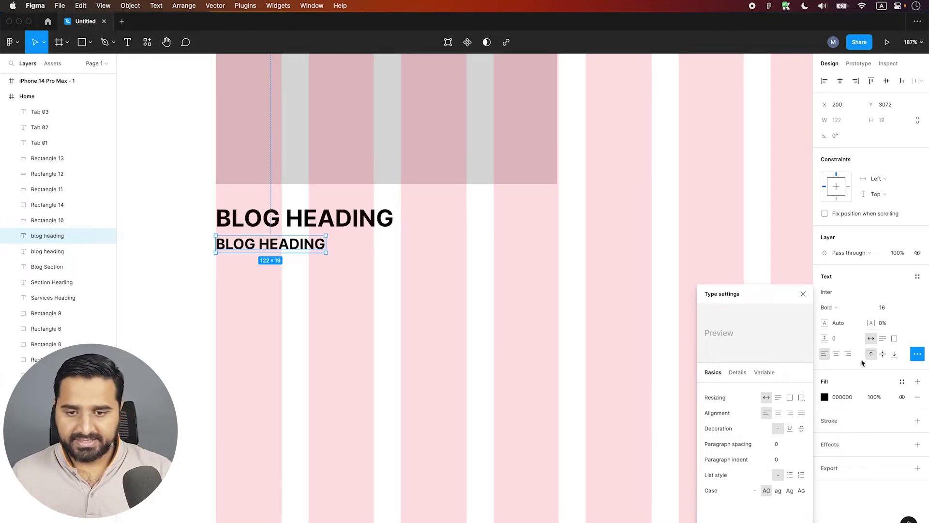
{"action": "left_click", "coordinate": [824, 297]}
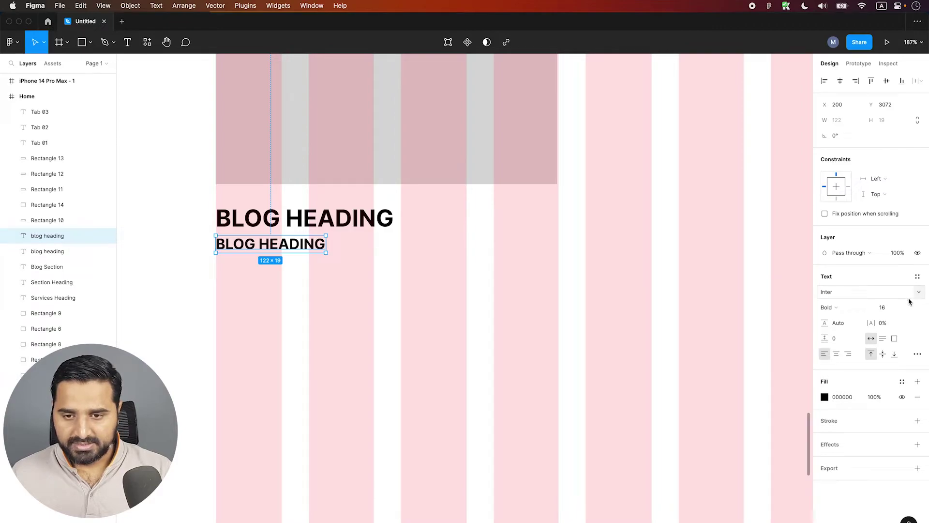
{"action": "left_click", "coordinate": [838, 308]}
{"action": "left_click", "coordinate": [853, 284]}
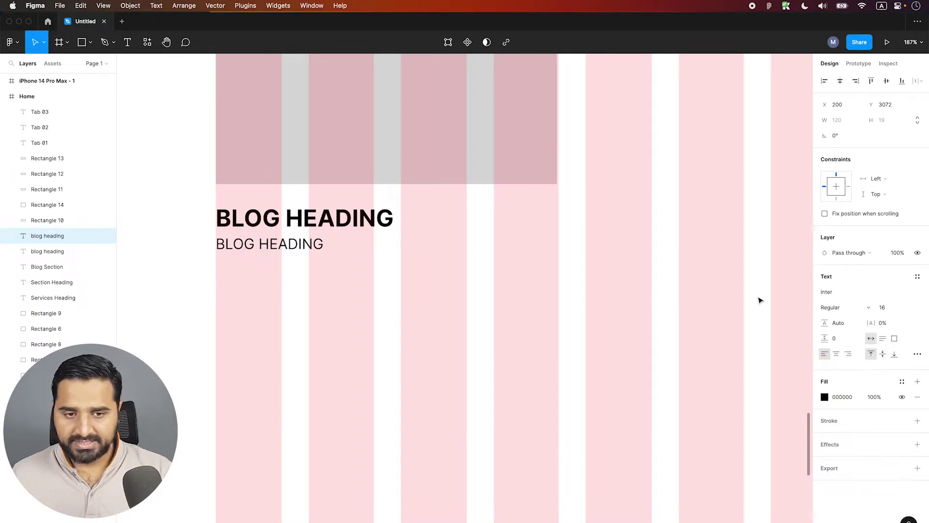
Retype the copy as the date line 'DATE:08Nov, 2022'
{"action": "double_click", "coordinate": [298, 246]}
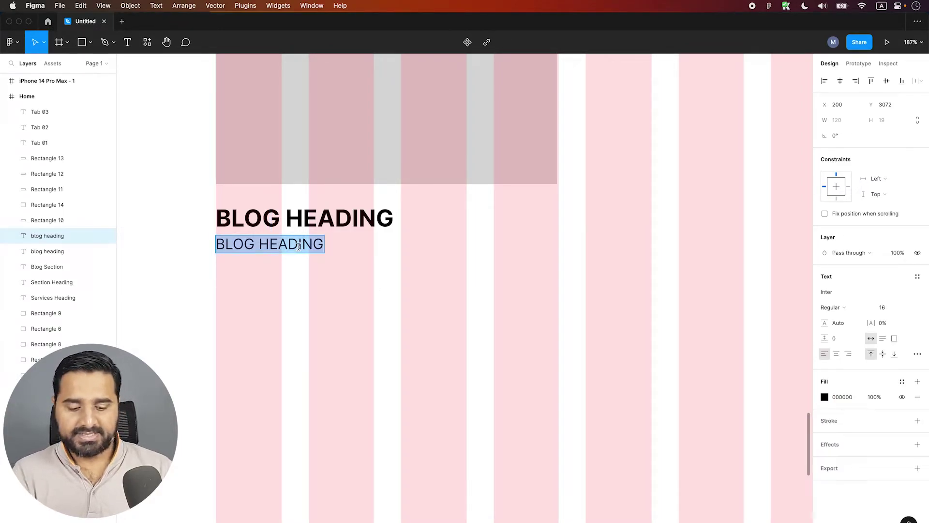
{"action": "type", "text": "DATE:0"}
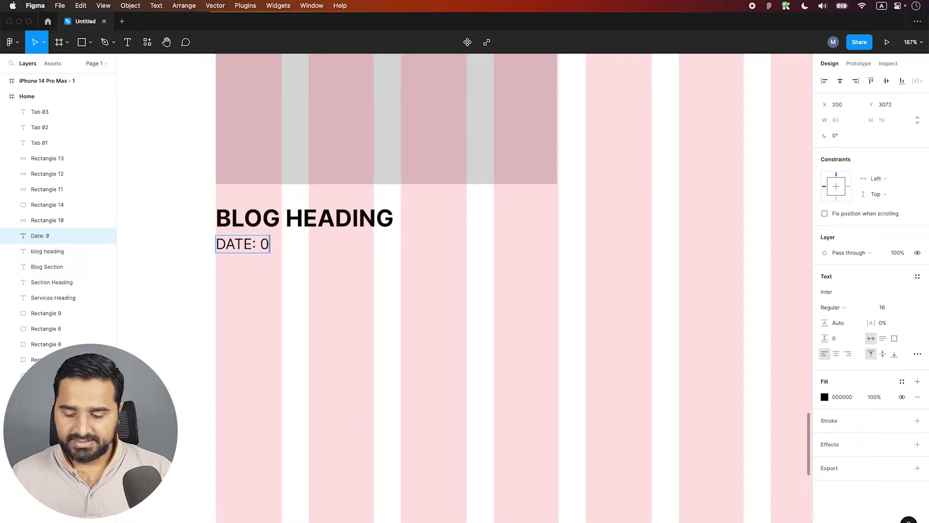
{"action": "type", "text": "8Nov, "}
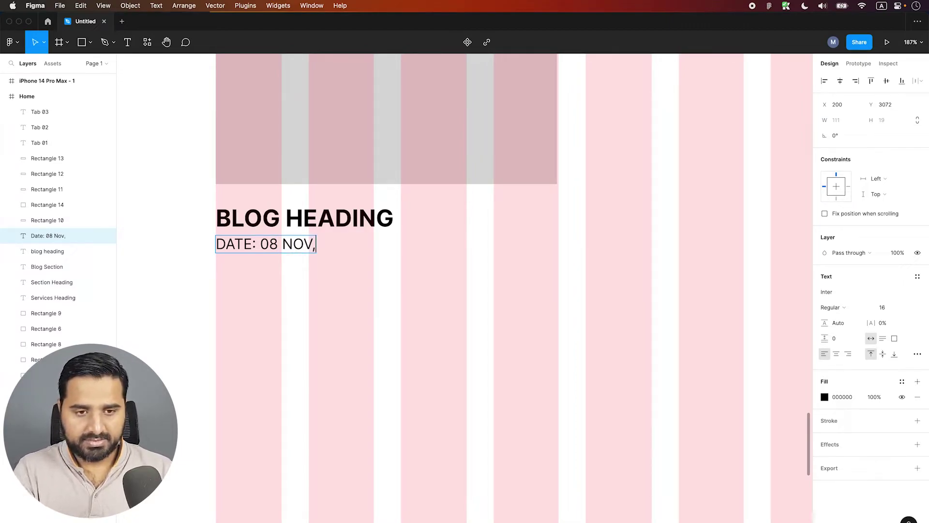
{"action": "type", "text": "2022"}
{"action": "key", "text": "Escape"}
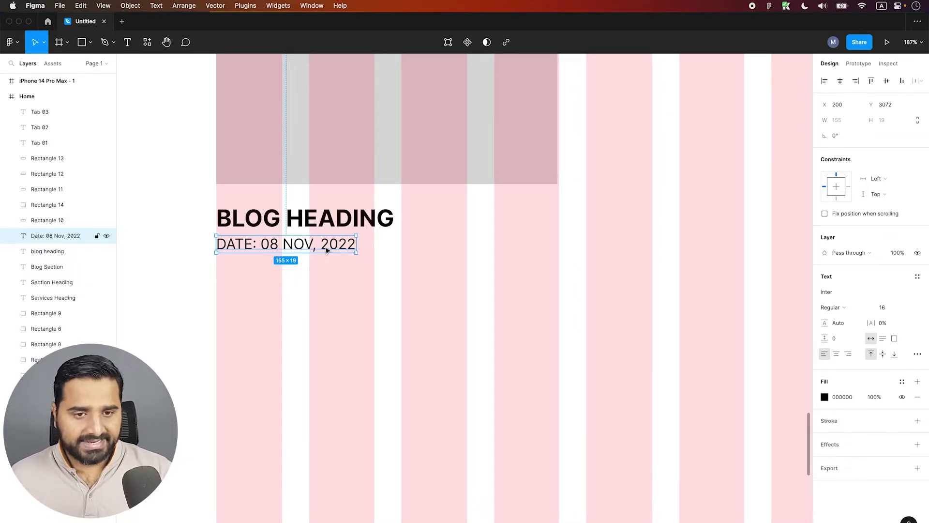
{"action": "key", "text": "alt"}
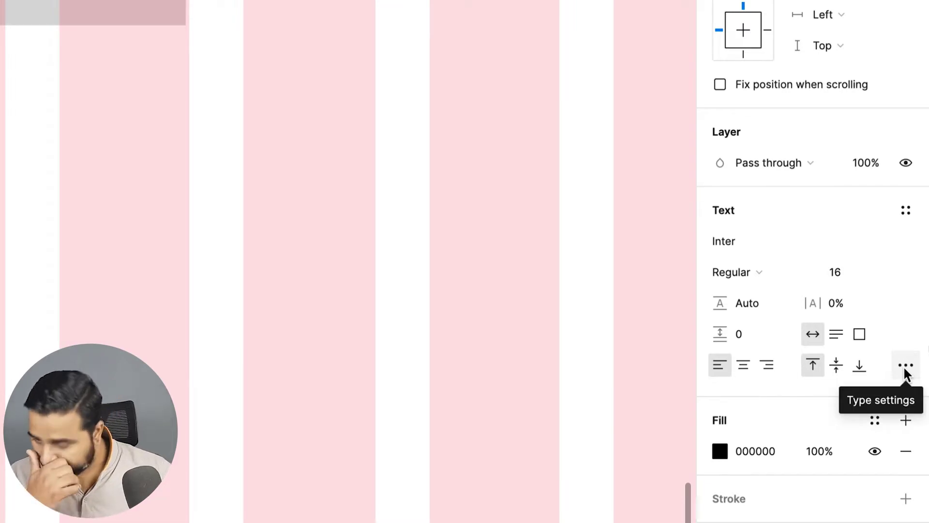
{"action": "left_click", "coordinate": [905, 369]}
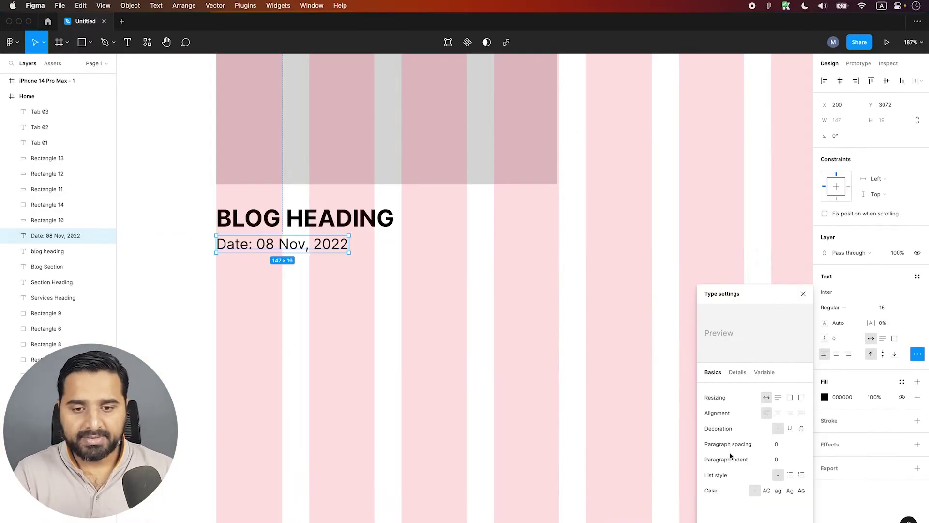
{"action": "left_click", "coordinate": [534, 242]}
{"action": "left_click", "coordinate": [347, 245]}
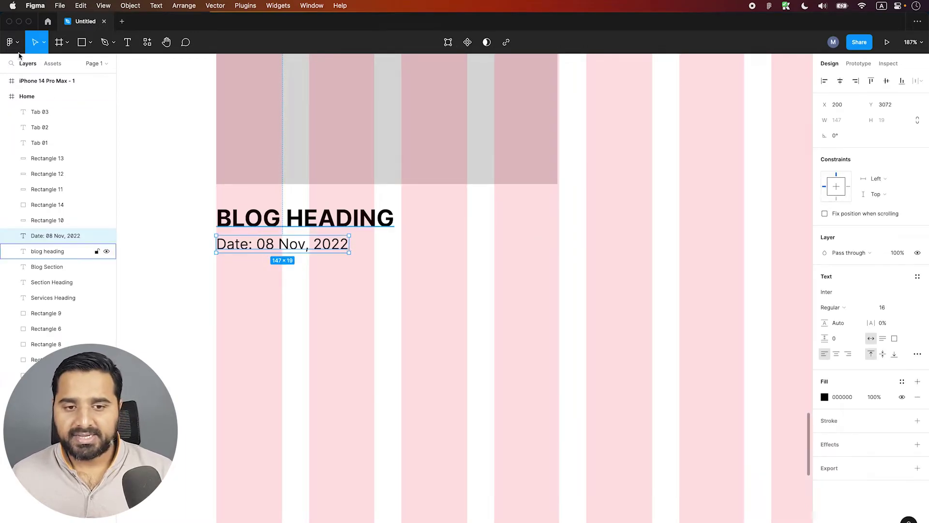
{"action": "key", "text": "Return"}
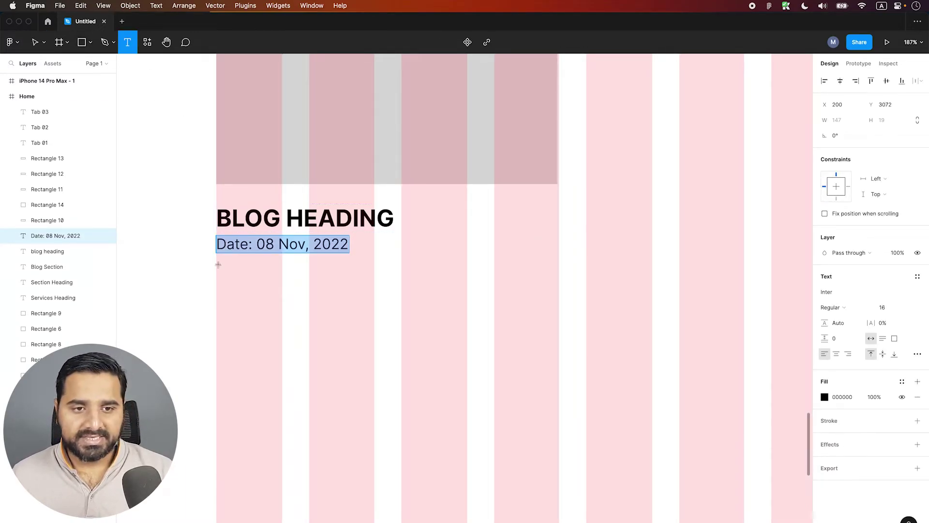
Fill a text box below the date with 'This is blog text information dummy text.' four times
{"action": "mouse_move", "coordinate": [216, 263]}
{"action": "left_mouse_down"}
{"action": "mouse_move", "coordinate": [544, 356]}
{"action": "mouse_move", "coordinate": [559, 387]}
{"action": "left_mouse_up"}
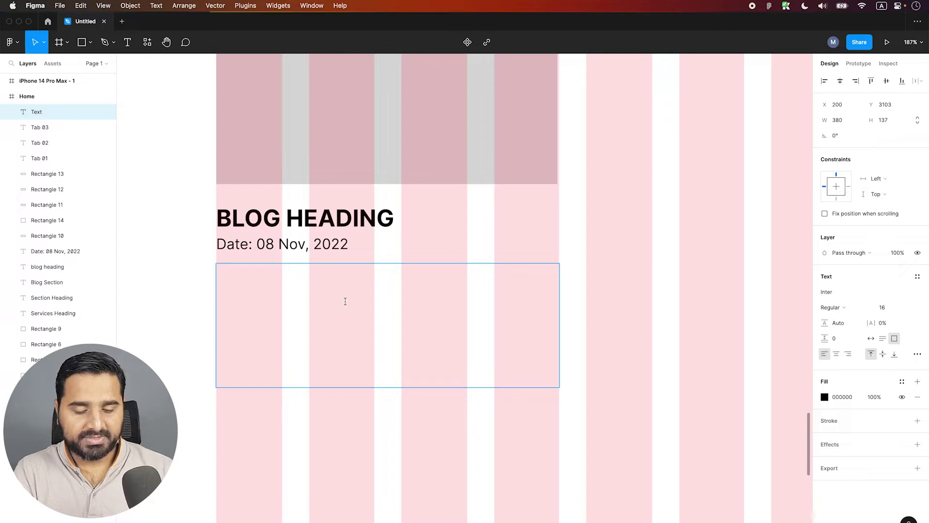
{"action": "type", "text": "This is blog text infor"}
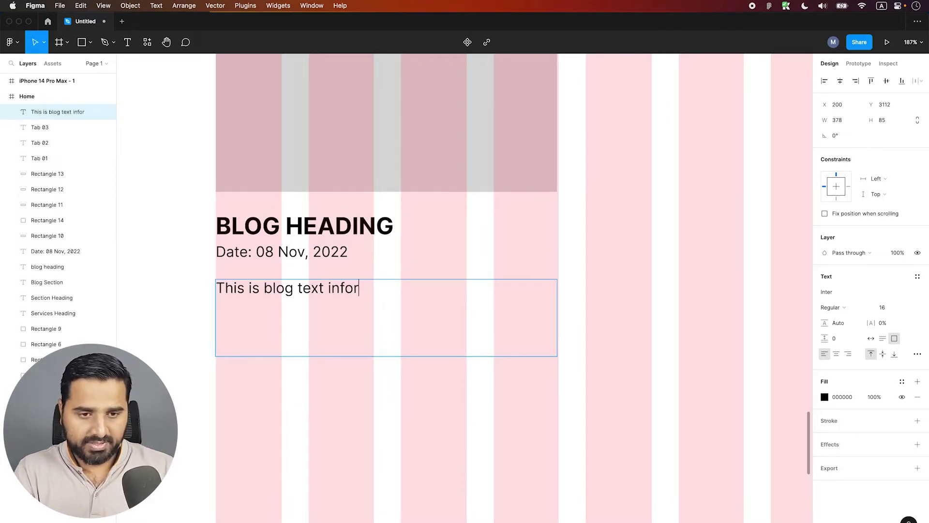
{"action": "type", "text": "mation dummy text."}
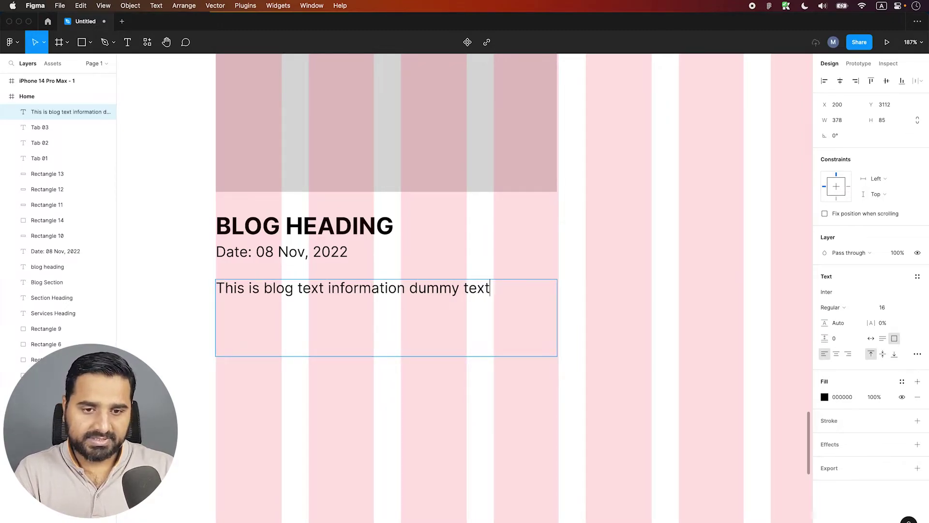
{"action": "key", "text": "super+a"}
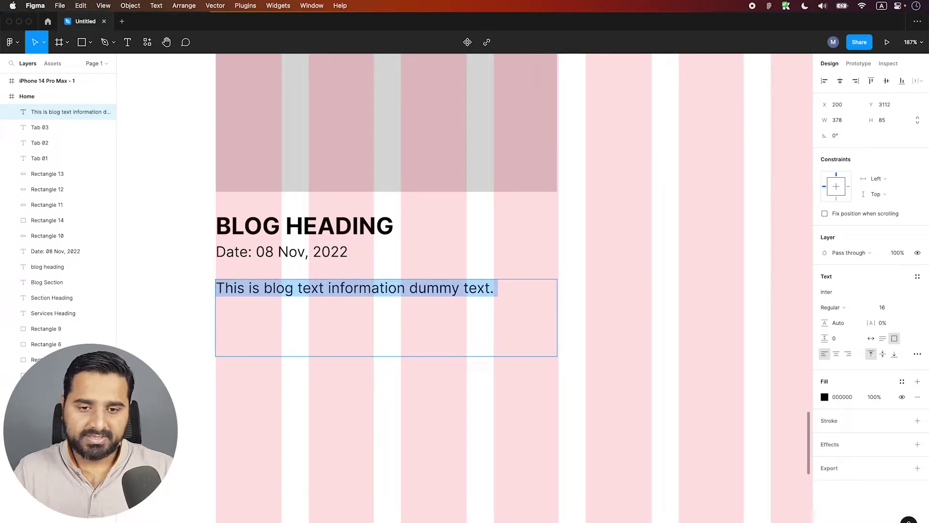
{"action": "key", "text": "super+c"}
{"action": "key", "text": "super+v"}
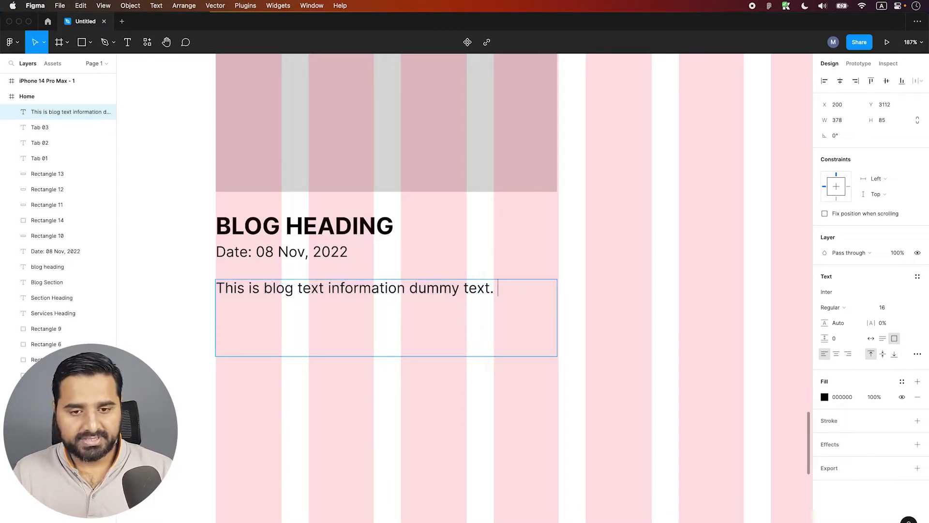
{"action": "key", "text": "super+v"}
{"action": "key", "text": "super+v"}
{"action": "key", "text": "super+v"}
{"action": "key", "text": "super+v"}
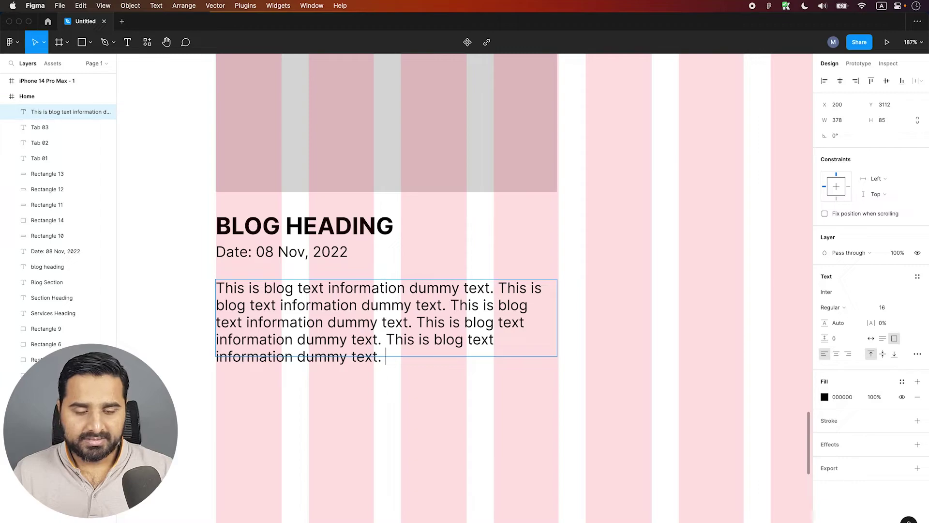
{"action": "key", "text": "shift+Up"}
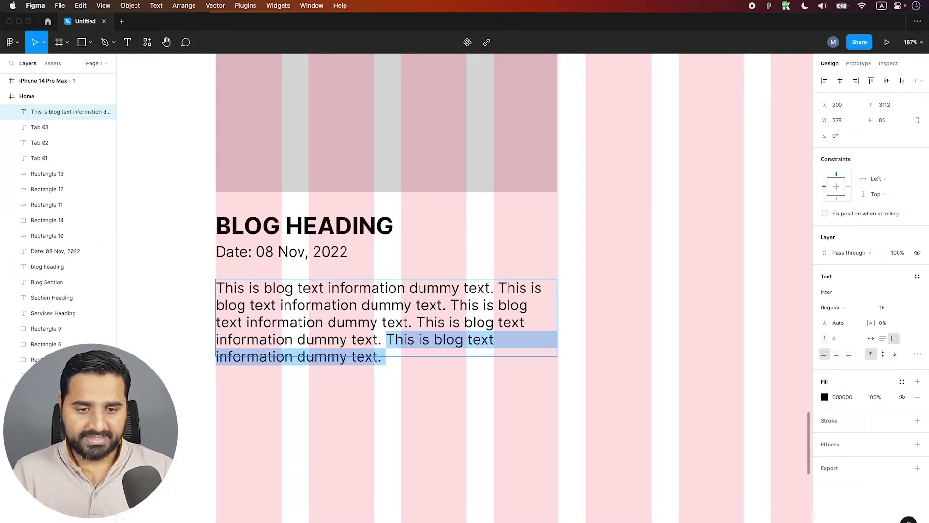
{"action": "key", "text": "BackSpace"}
{"action": "key", "text": "Escape"}
Set the paragraph to size 14, tighten it under the date, and draw a rectangle below
{"action": "left_click", "coordinate": [894, 313]}
{"action": "type", "text": "14"}
{"action": "key", "text": "Return"}
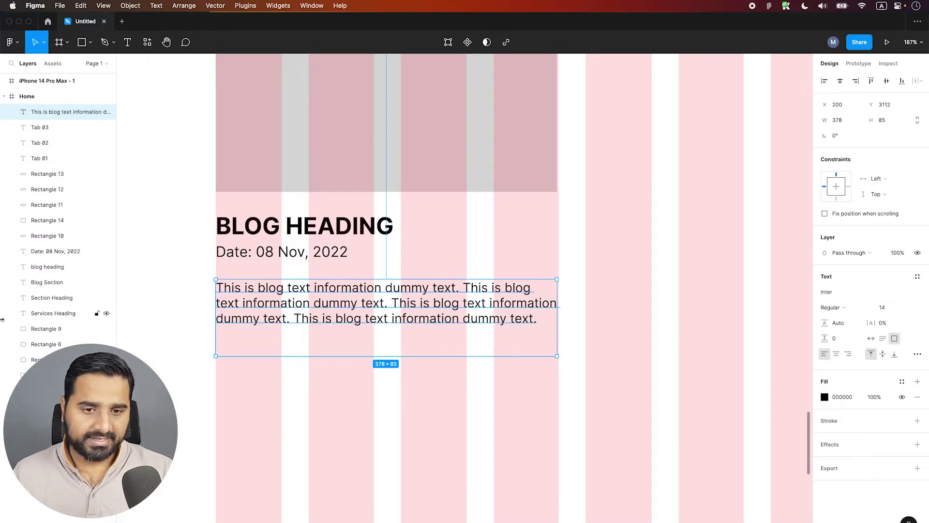
{"action": "left_click_drag", "start_coordinate": [293, 356], "coordinate": [293, 330]}
{"action": "key", "text": "shift+Up"}
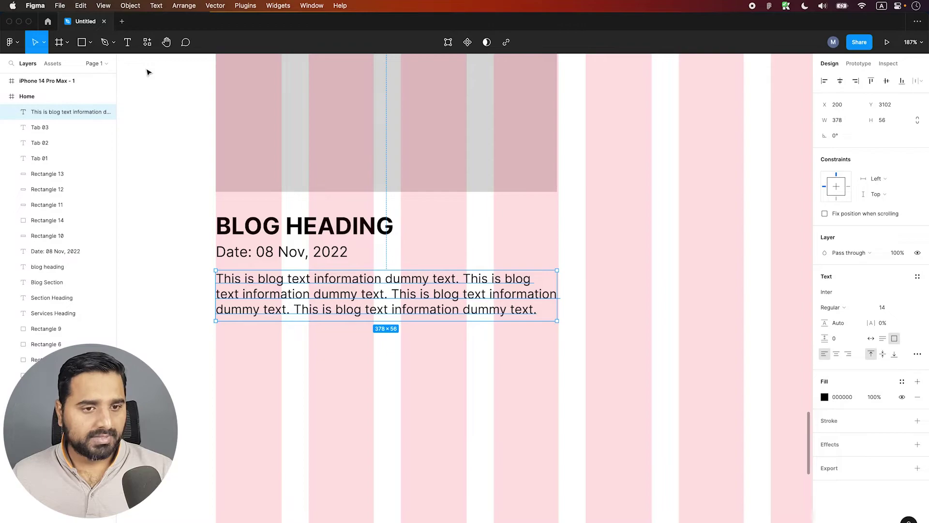
{"action": "key", "text": "r"}
{"action": "left_click_drag", "start_coordinate": [218, 349], "coordinate": [463, 398]}
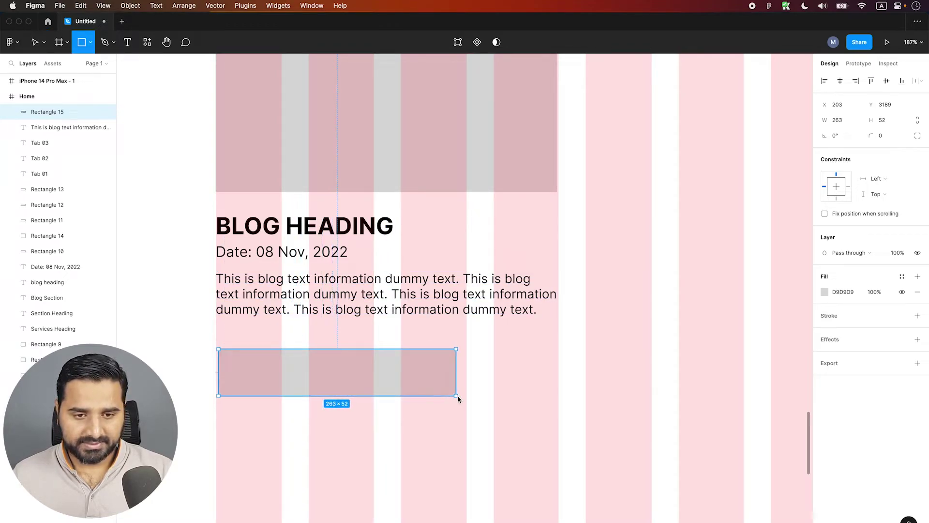
Resize the rectangle to about 172 wide and give it a dark 303030 fill
{"action": "left_click_drag", "start_coordinate": [464, 397], "coordinate": [373, 396]}
{"action": "left_click", "coordinate": [824, 292]}
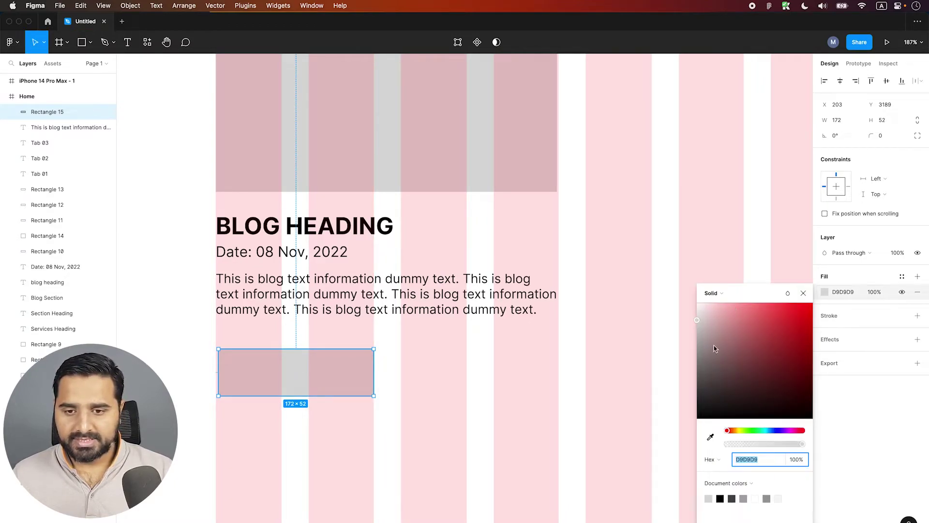
{"action": "left_click", "coordinate": [700, 395]}
Copy the date text onto the rectangle, reword it 'Read more' and colour it FFFFFF
{"action": "left_click_drag", "start_coordinate": [300, 253], "coordinate": [306, 360]}
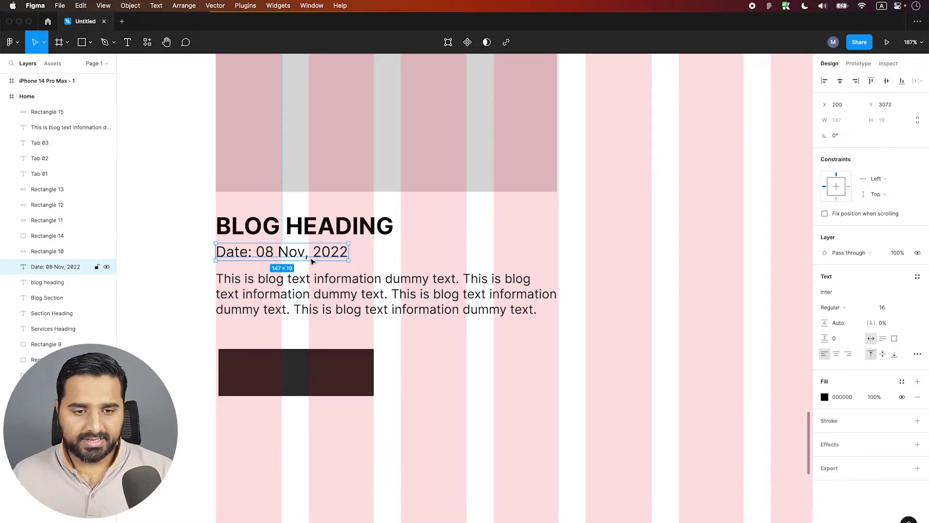
{"action": "double_click", "coordinate": [306, 359]}
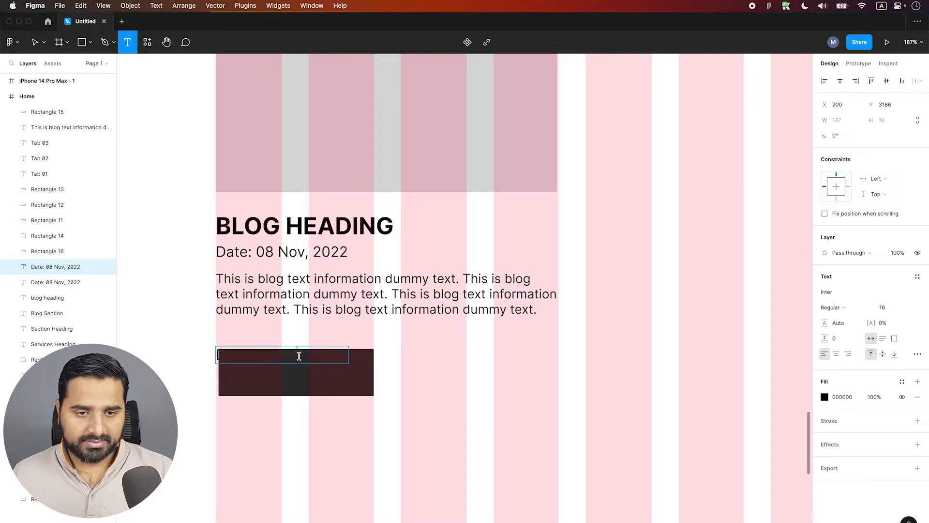
{"action": "type", "text": "Read more"}
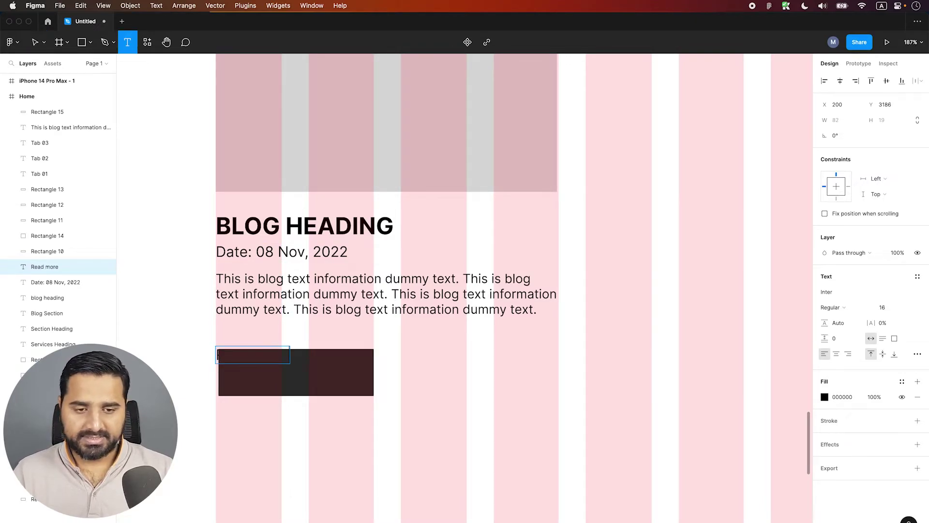
{"action": "key", "text": "Escape"}
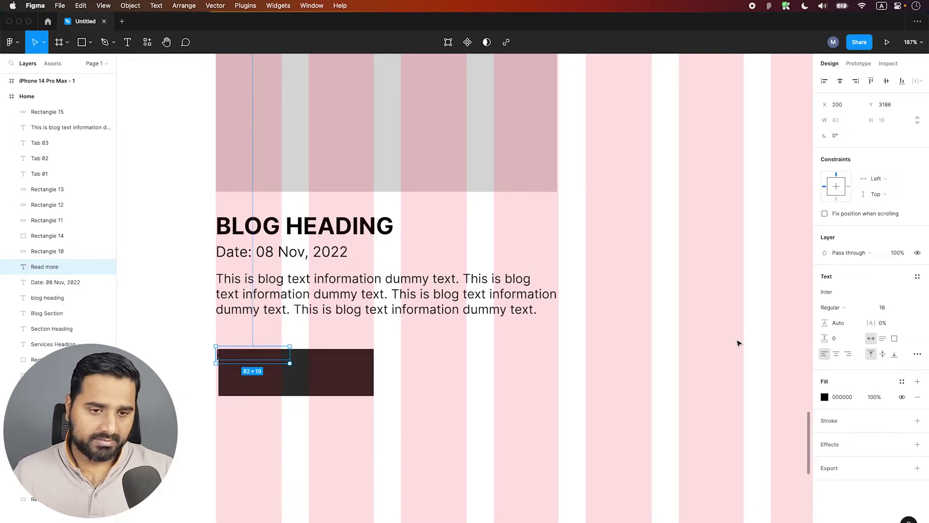
{"action": "left_click", "coordinate": [824, 397]}
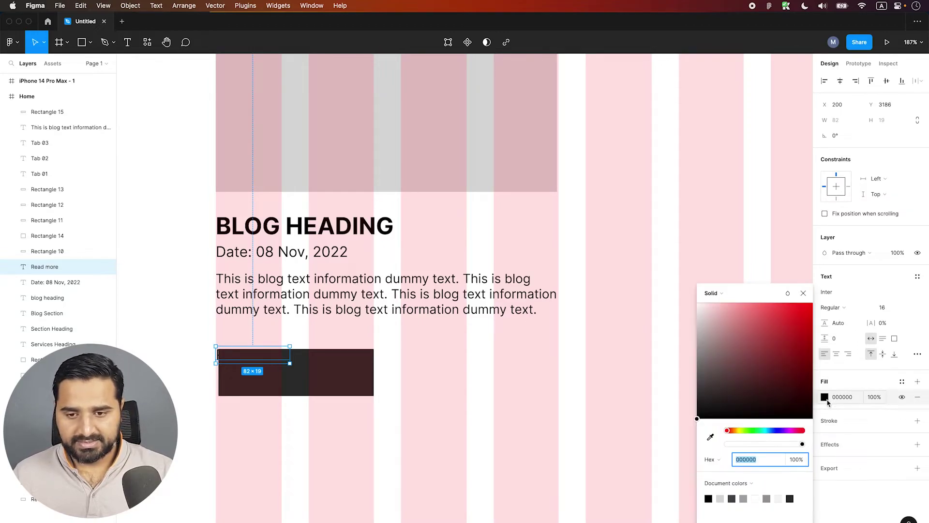
{"action": "type", "text": "ffffff"}
{"action": "key", "text": "Return"}
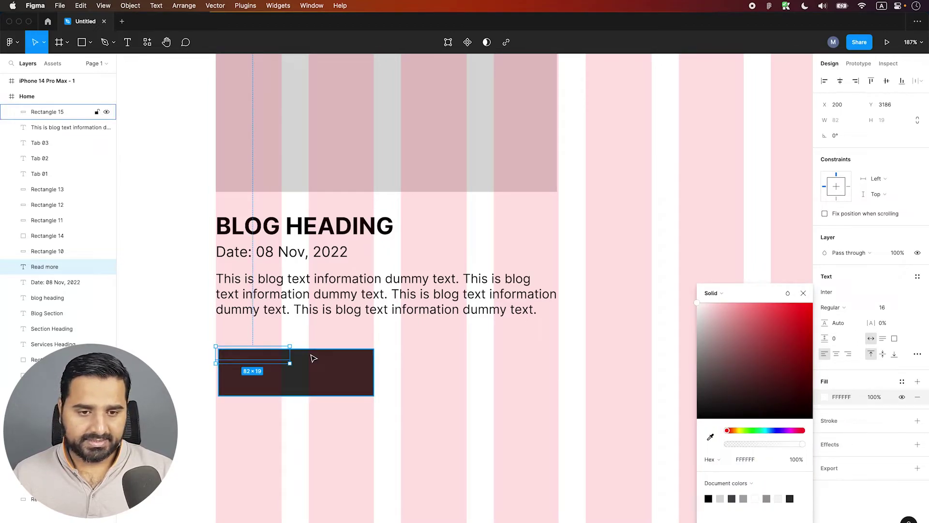
Bring the Read more label in front of the dark button and centre it there
{"action": "left_click", "coordinate": [47, 21]}
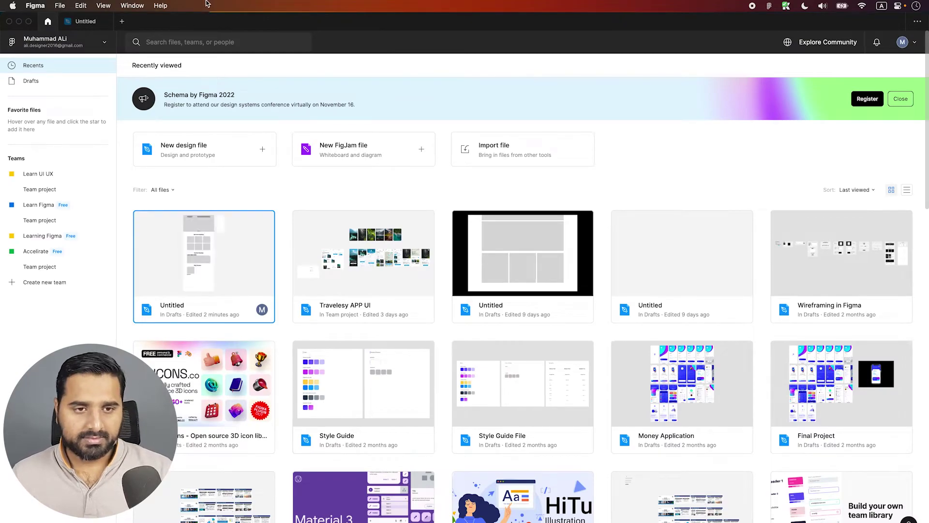
{"action": "left_click", "coordinate": [86, 21]}
{"action": "right_click", "coordinate": [270, 362]}
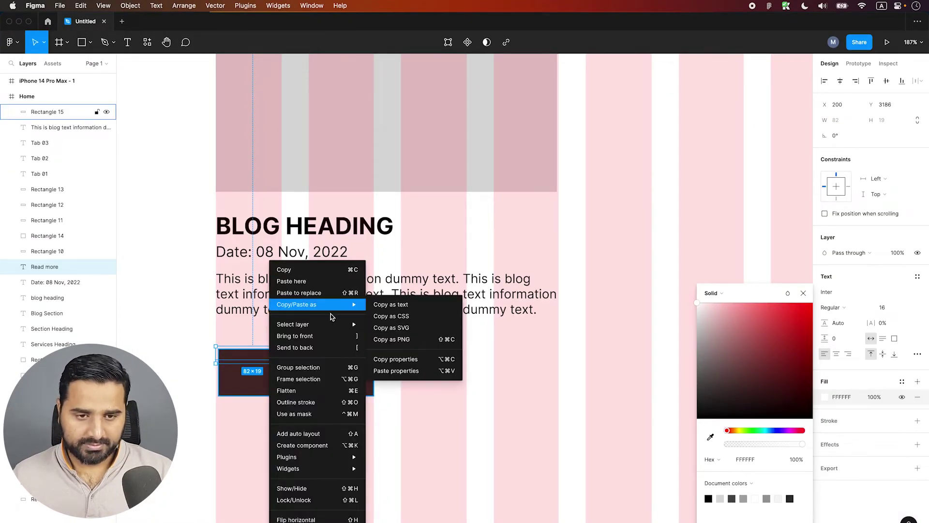
{"action": "left_click", "coordinate": [337, 336]}
{"action": "left_click_drag", "start_coordinate": [187, 300], "coordinate": [612, 494]}
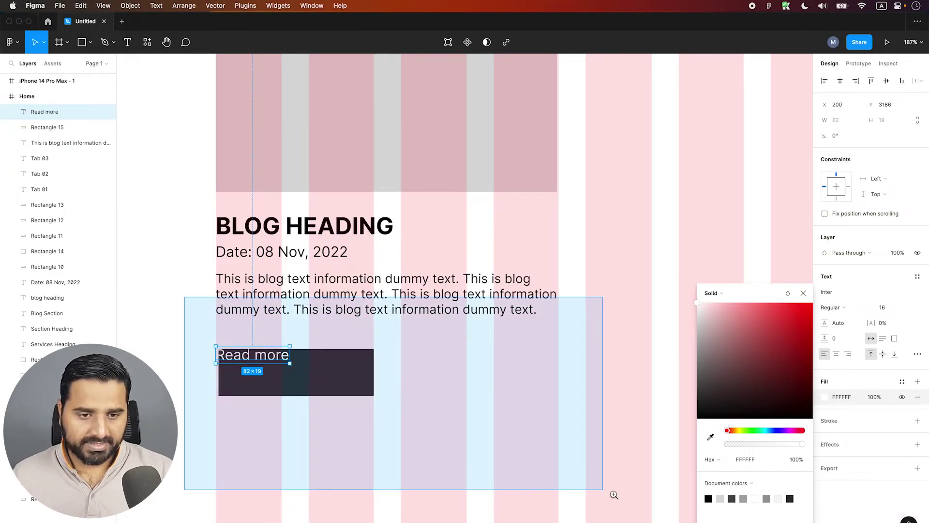
{"action": "left_click_drag", "start_coordinate": [271, 248], "coordinate": [339, 275]}
{"action": "left_click", "coordinate": [398, 259], "text": "shift"}
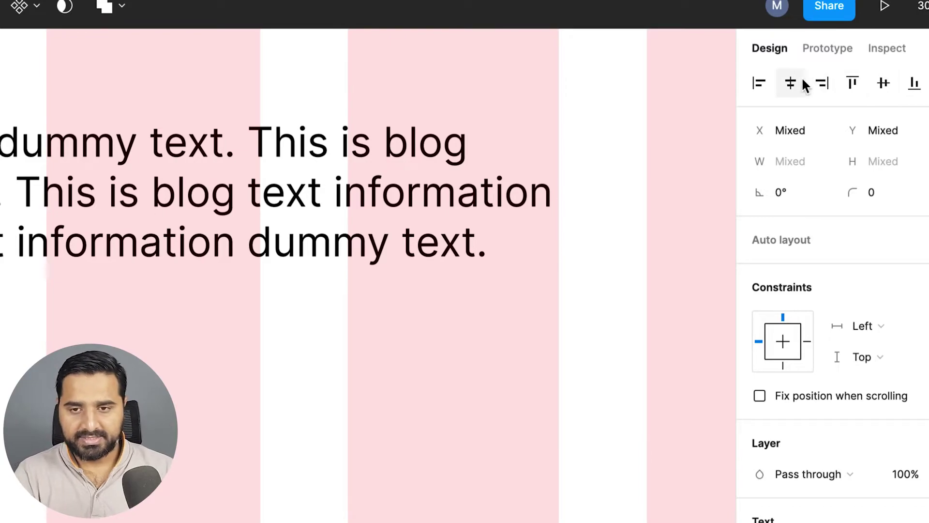
Select the Read more label and button and line them up with the blog text's left edge
{"action": "key", "text": "alt"}
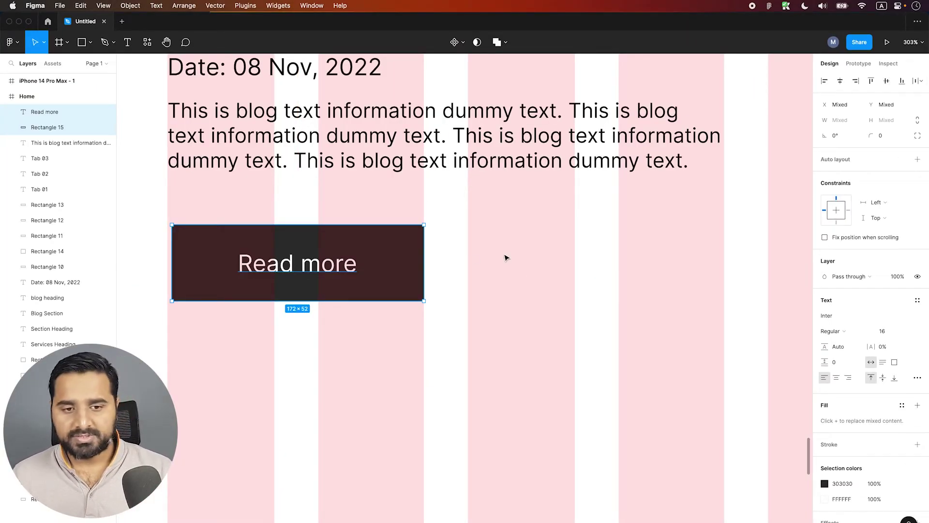
{"action": "left_click", "coordinate": [503, 257]}
{"action": "left_click_drag", "start_coordinate": [268, 302], "coordinate": [306, 230]}
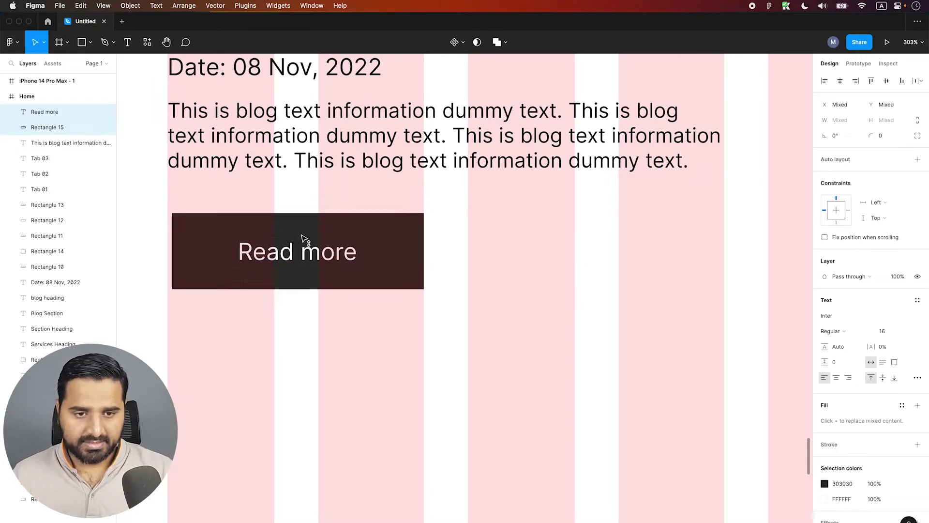
{"action": "scroll", "coordinate": [306, 230], "scroll_direction": "down", "scroll_amount": 3}
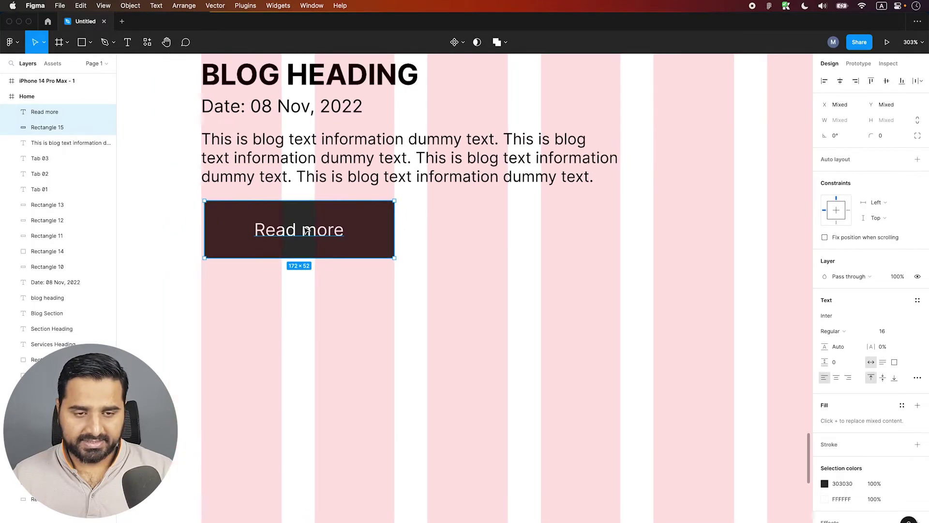
{"action": "scroll", "coordinate": [303, 238], "scroll_direction": "down", "scroll_amount": 2}
{"action": "left_click_drag", "start_coordinate": [303, 238], "coordinate": [299, 241]}
Shorten the button rectangle to 44 px tall and group it with its label
{"action": "left_click", "coordinate": [299, 245]}
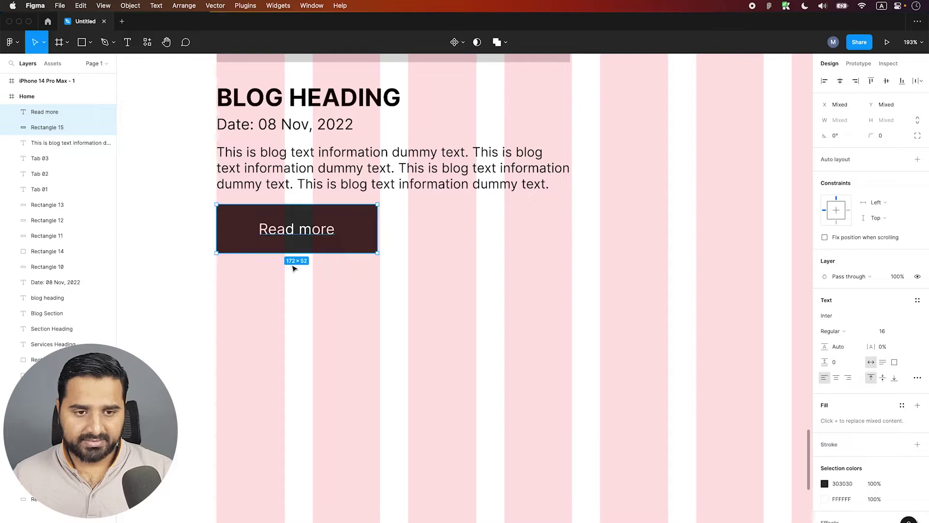
{"action": "left_click_drag", "start_coordinate": [297, 252], "coordinate": [297, 248]}
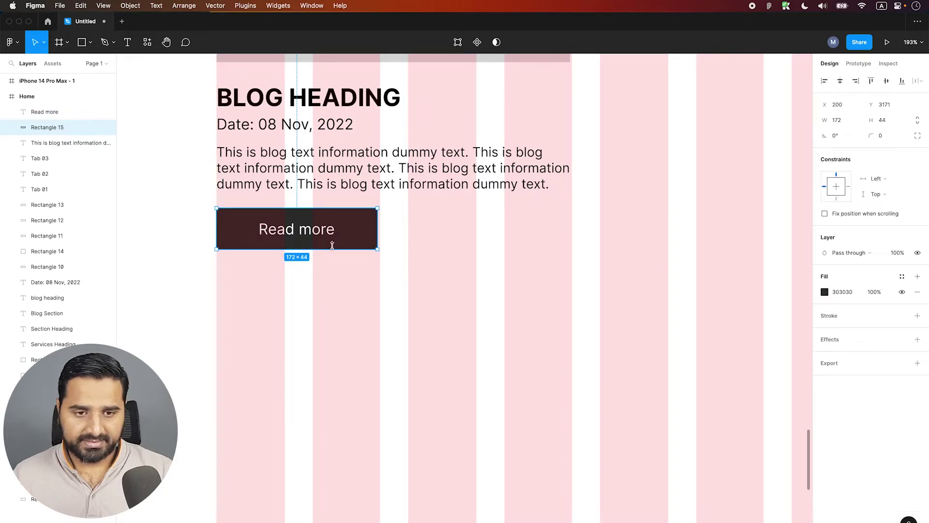
{"action": "left_click", "coordinate": [352, 279]}
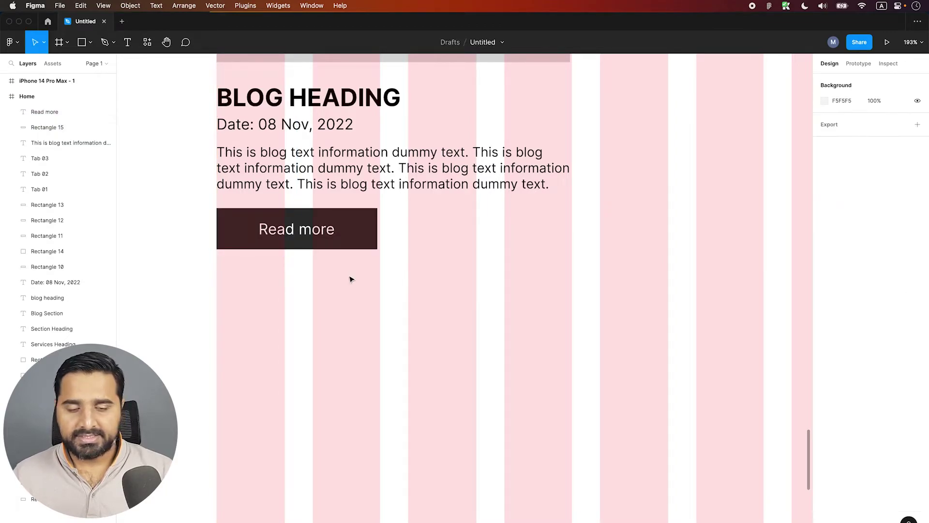
{"action": "left_click_drag", "start_coordinate": [358, 276], "coordinate": [266, 211]}
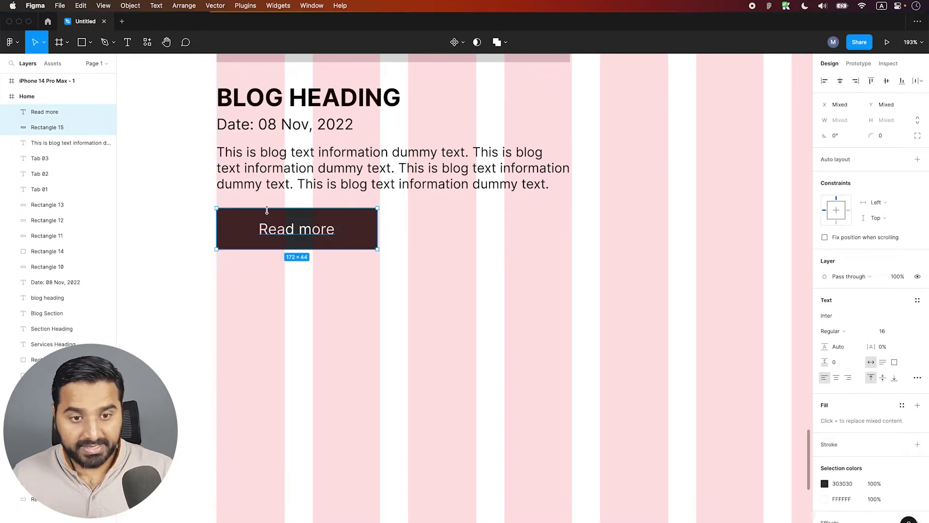
{"action": "key", "text": "super+g"}
Zoom in on the blog card, try copying it to the right, then undo the copy
{"action": "scroll", "coordinate": [266, 210], "scroll_direction": "down", "scroll_amount": 10}
{"action": "left_click_drag", "start_coordinate": [317, 227], "coordinate": [554, 334]}
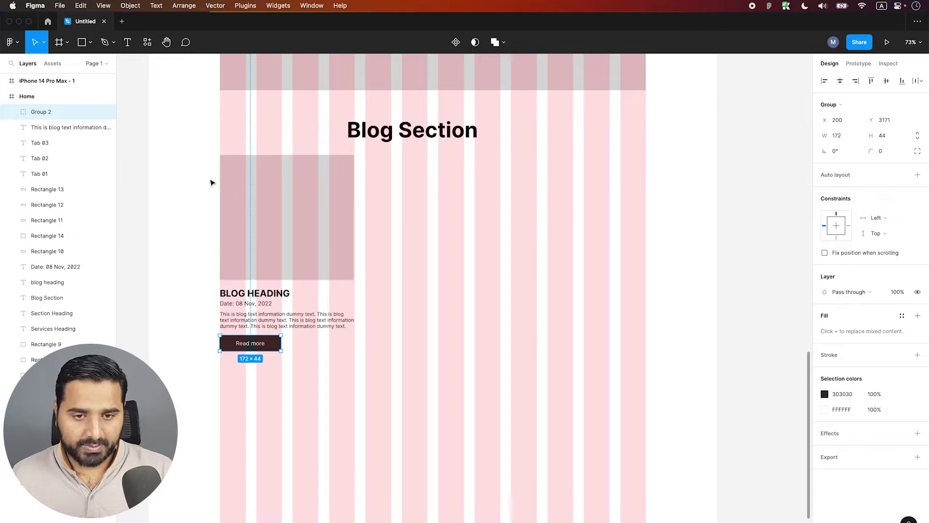
{"action": "left_click_drag", "start_coordinate": [195, 179], "coordinate": [232, 219]}
{"action": "left_click_drag", "start_coordinate": [406, 357], "coordinate": [418, 369]}
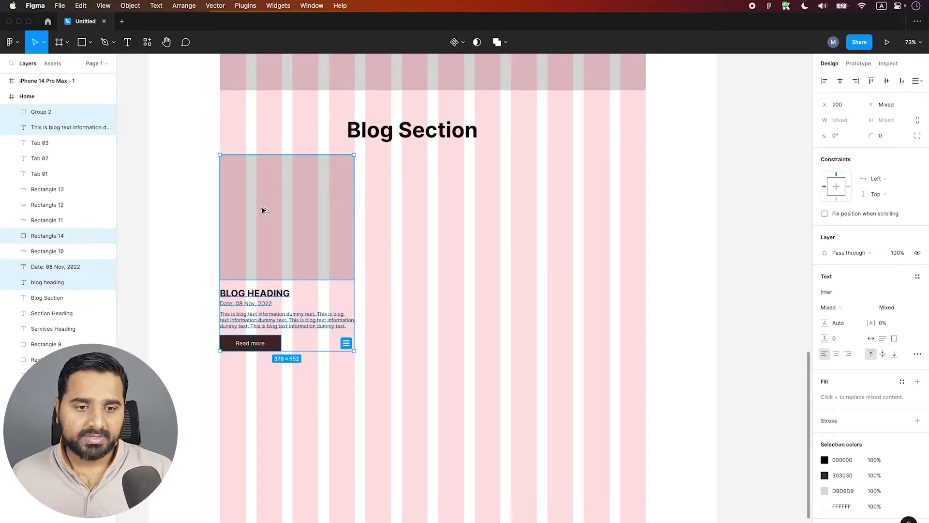
{"action": "left_click_drag", "start_coordinate": [265, 197], "coordinate": [405, 196]}
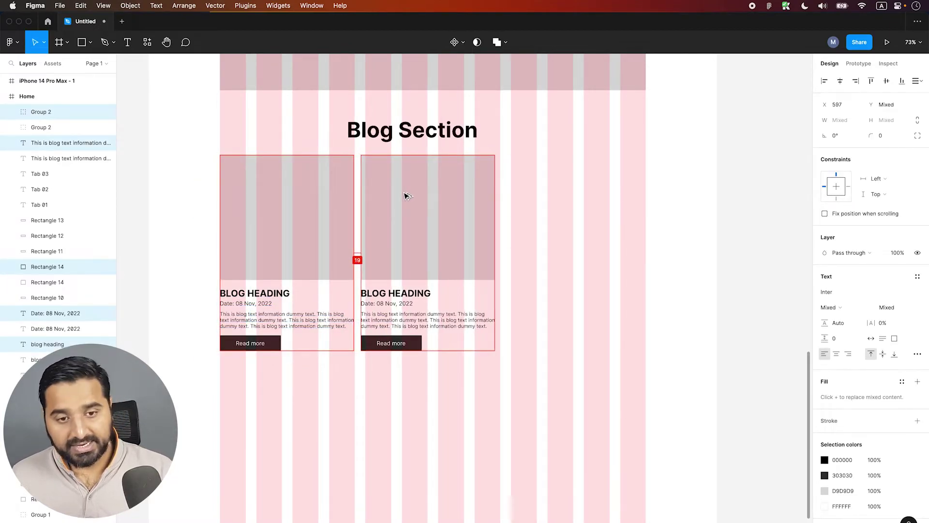
{"action": "key", "text": "cmd+z"}
Regroup the blog card, then ungroup it and its Read more button
{"action": "left_click_drag", "start_coordinate": [175, 170], "coordinate": [406, 358]}
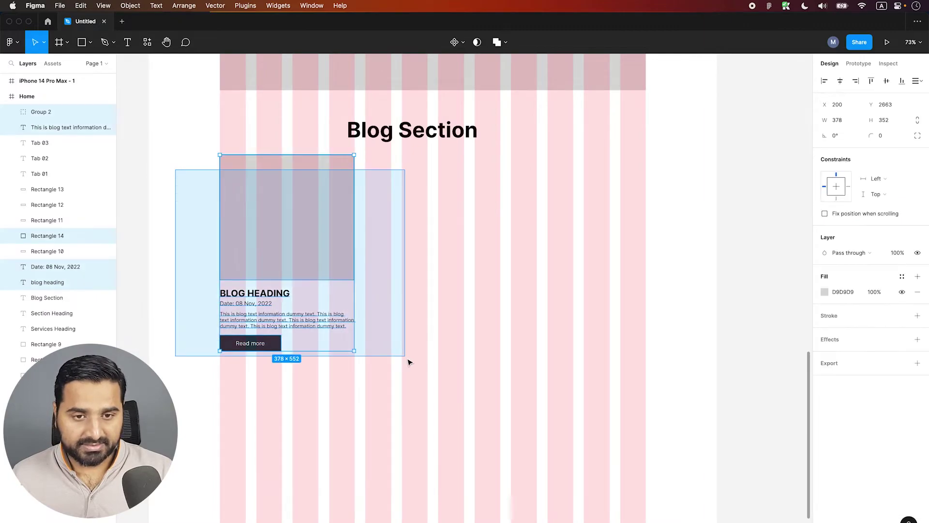
{"action": "key", "text": "super+g"}
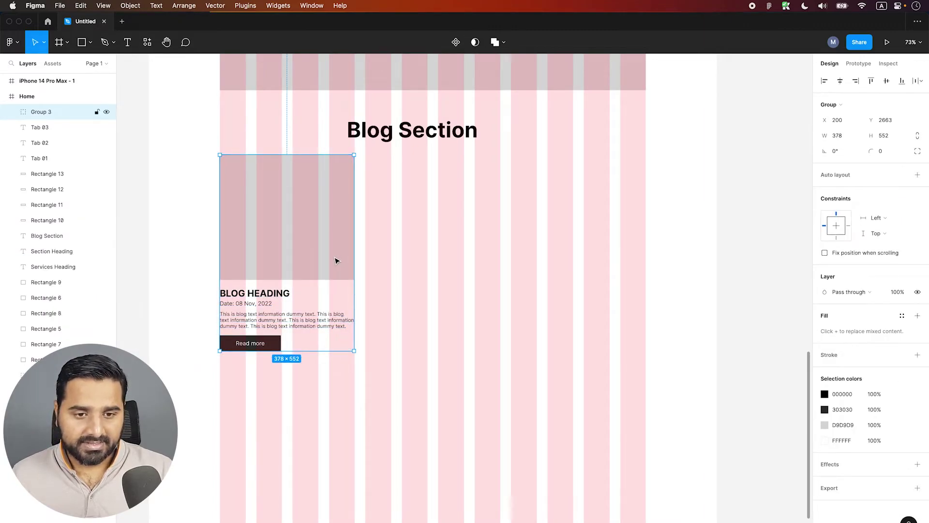
{"action": "right_click", "coordinate": [307, 213]}
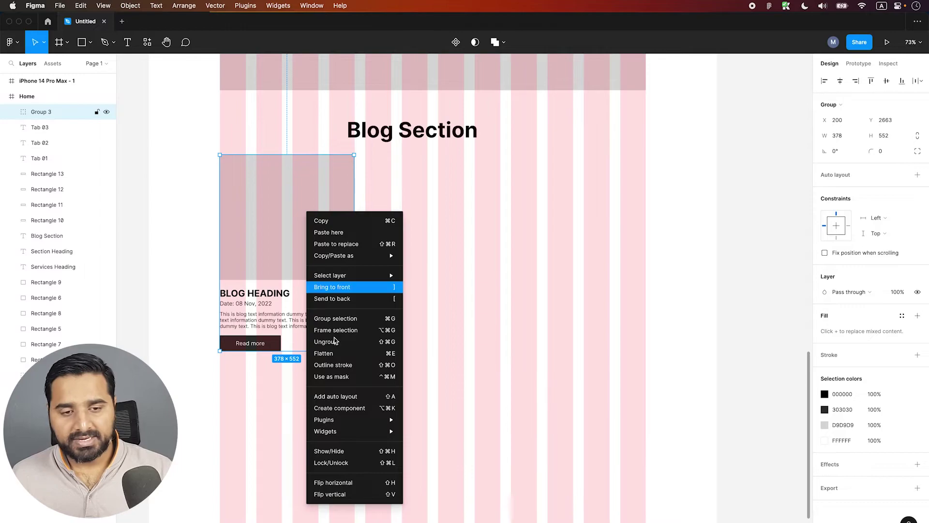
{"action": "key", "text": "Return"}
{"action": "right_click", "coordinate": [284, 180]}
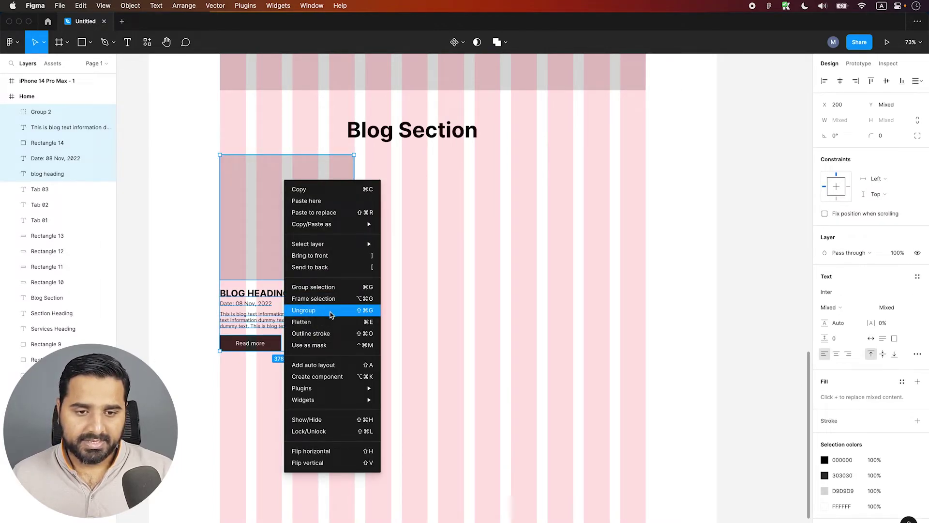
{"action": "key", "text": "Return"}
{"action": "right_click", "coordinate": [284, 194]}
{"action": "key", "text": "Escape"}
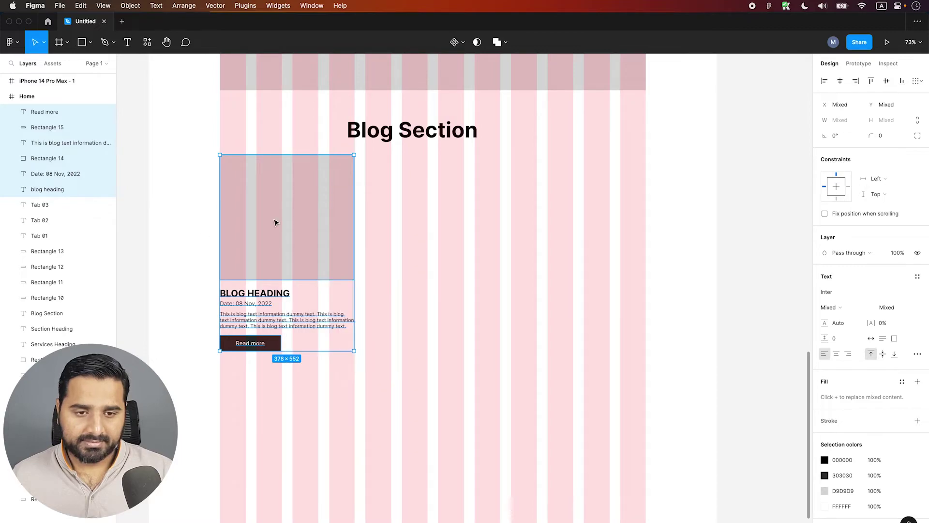
Group all six blog card layers as Group 2 and place a copy beside the original
{"action": "left_click", "coordinate": [266, 209]}
{"action": "left_click_drag", "start_coordinate": [459, 415], "coordinate": [462, 419]}
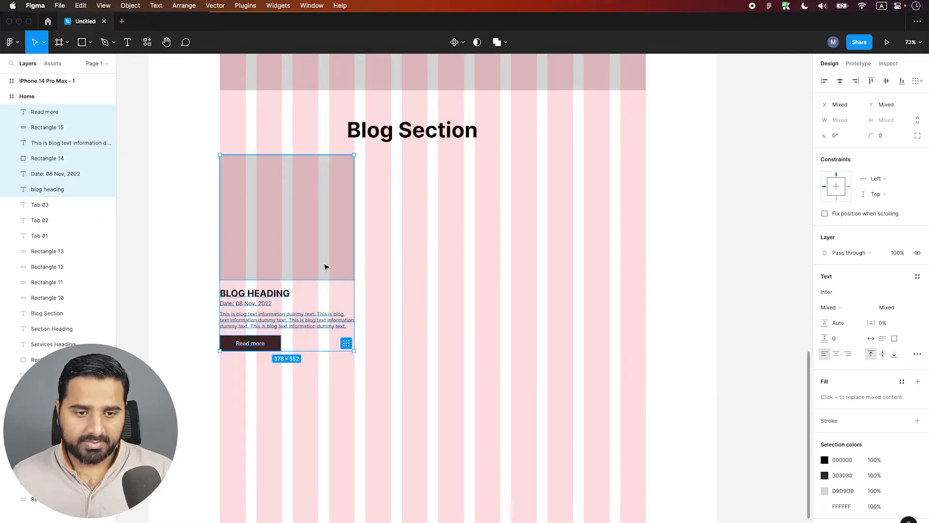
{"action": "right_click", "coordinate": [326, 261]}
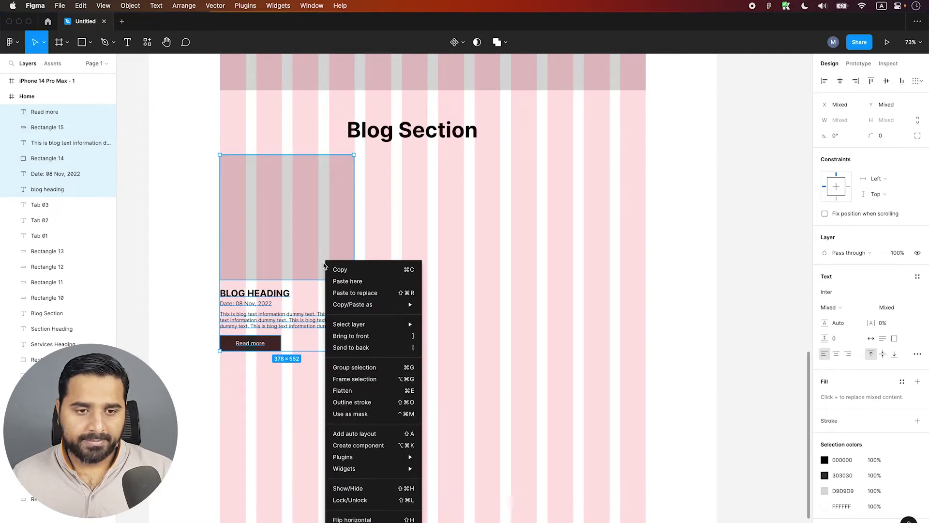
{"action": "left_click", "coordinate": [391, 373]}
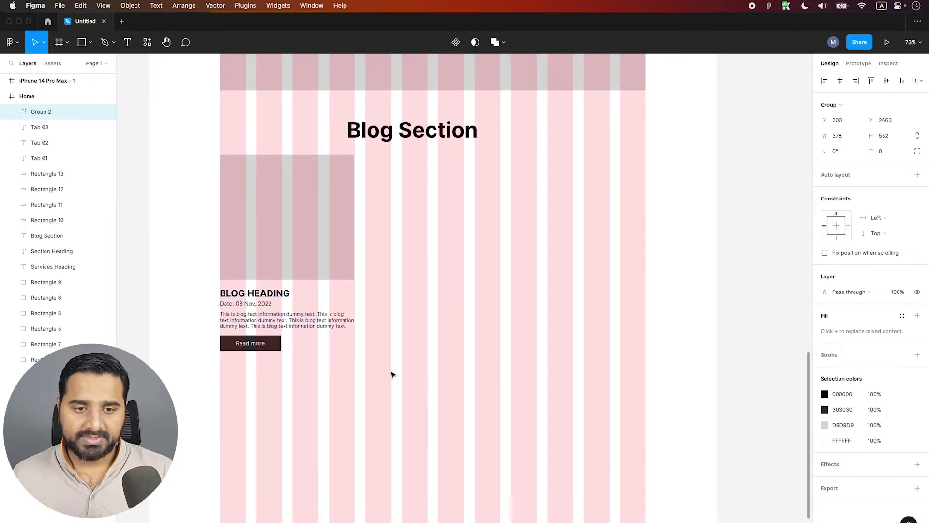
{"action": "mouse_move", "coordinate": [264, 216]}
{"action": "left_mouse_down"}
{"action": "mouse_move", "coordinate": [404, 215]}
{"action": "mouse_move", "coordinate": [526, 200]}
{"action": "left_mouse_up"}
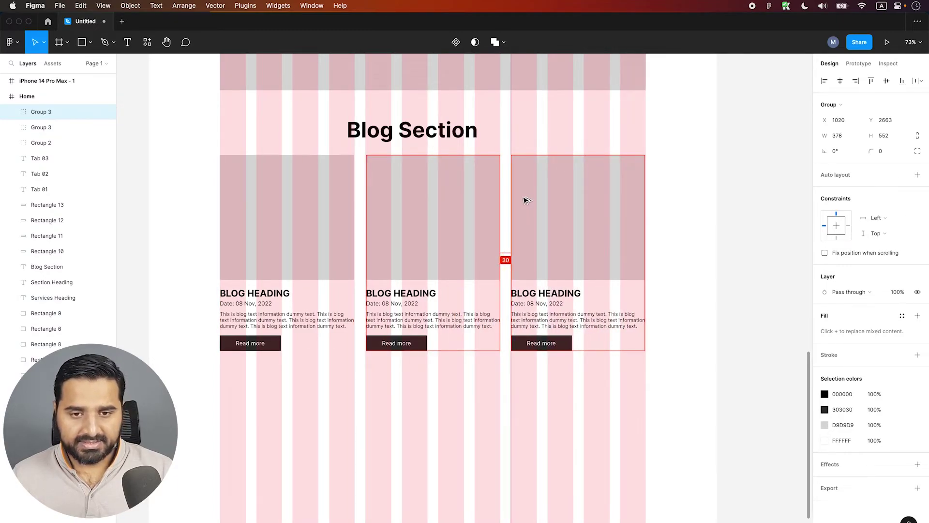
Deselect and zoom out to review the three 378×552 blog cards side by side
{"action": "left_click", "coordinate": [670, 344]}
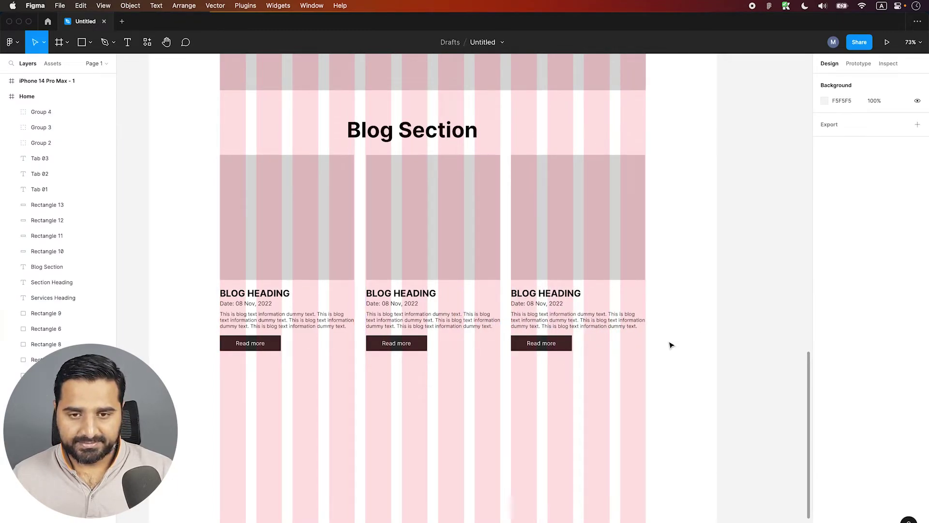
{"action": "key", "text": "minus"}
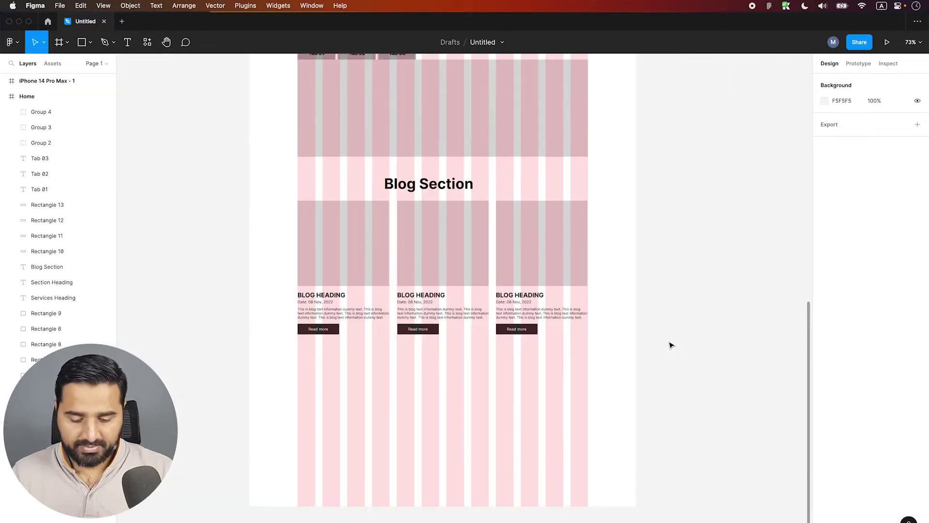
{"action": "scroll", "coordinate": [633, 339], "scroll_direction": "down", "scroll_amount": 2}
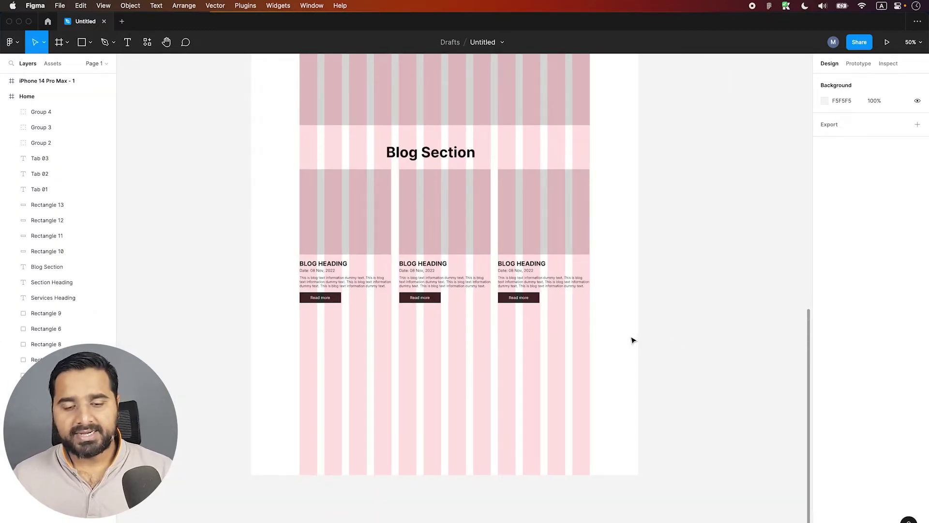
{"action": "scroll", "coordinate": [632, 340], "scroll_direction": "up", "scroll_amount": 5}
{"action": "scroll", "coordinate": [632, 340], "scroll_direction": "up", "scroll_amount": 2}
{"action": "scroll", "coordinate": [632, 341], "scroll_direction": "down", "scroll_amount": 3}
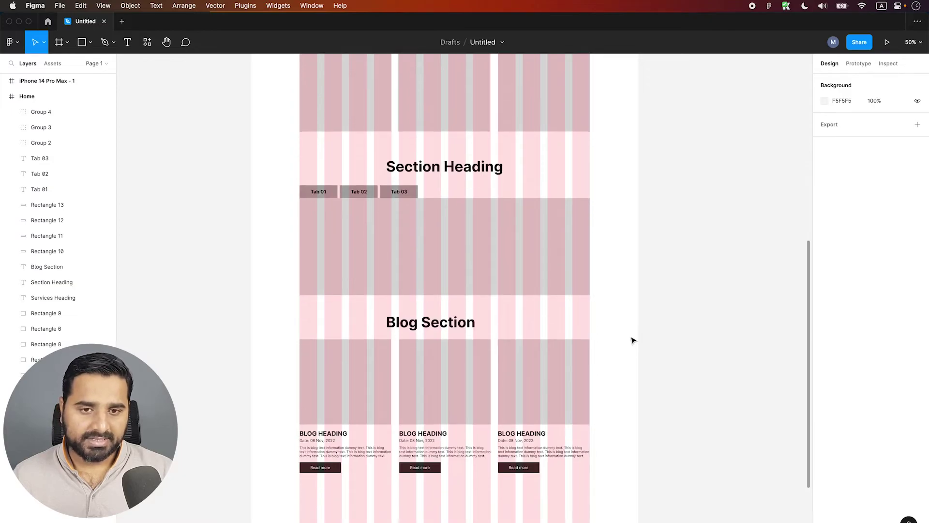
Duplicate the Blog Section heading below the cards and retype it as 'contact us'
{"action": "scroll", "coordinate": [632, 340], "scroll_direction": "down", "scroll_amount": 2}
{"action": "scroll", "coordinate": [532, 290], "scroll_direction": "down", "scroll_amount": 3}
{"action": "left_click", "coordinate": [452, 192]}
{"action": "mouse_move", "coordinate": [452, 192]}
{"action": "left_mouse_down", "text": "alt"}
{"action": "mouse_move", "coordinate": [452, 395]}
{"action": "mouse_move", "coordinate": [454, 382]}
{"action": "left_mouse_up", "text": "alt"}
{"action": "double_click", "coordinate": [453, 378]}
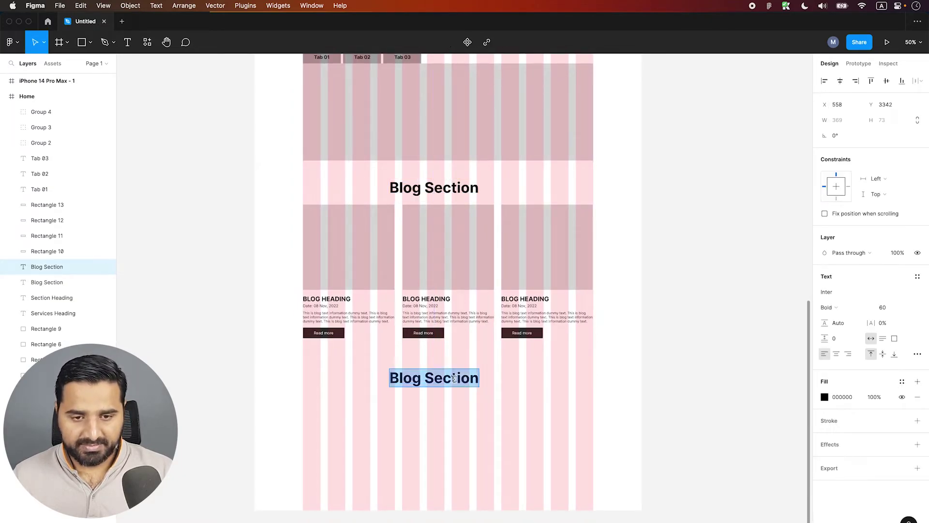
{"action": "type", "text": "contact us"}
{"action": "key", "text": "Escape"}
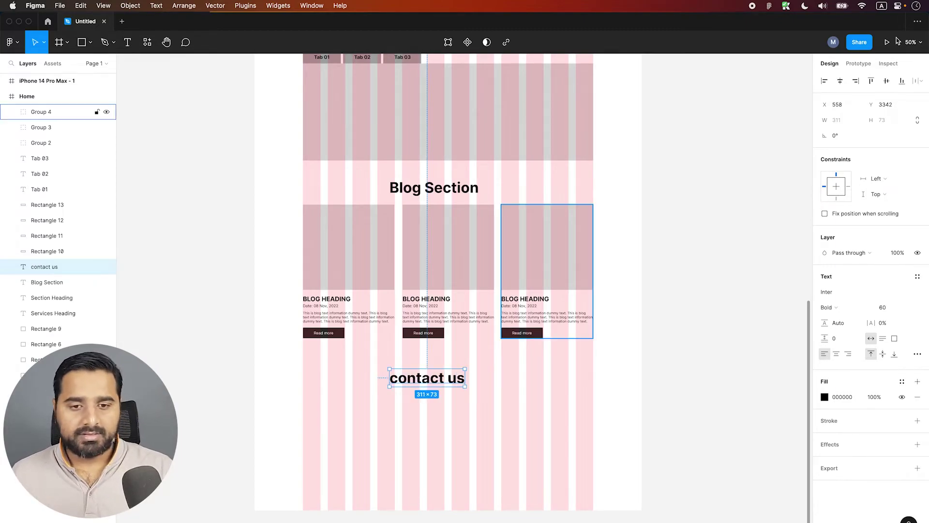
Check the contact us heading's position below the blog cards, then deselect it
{"action": "left_click", "coordinate": [637, 312]}
{"action": "scroll", "coordinate": [637, 235], "scroll_direction": "down", "scroll_amount": 3}
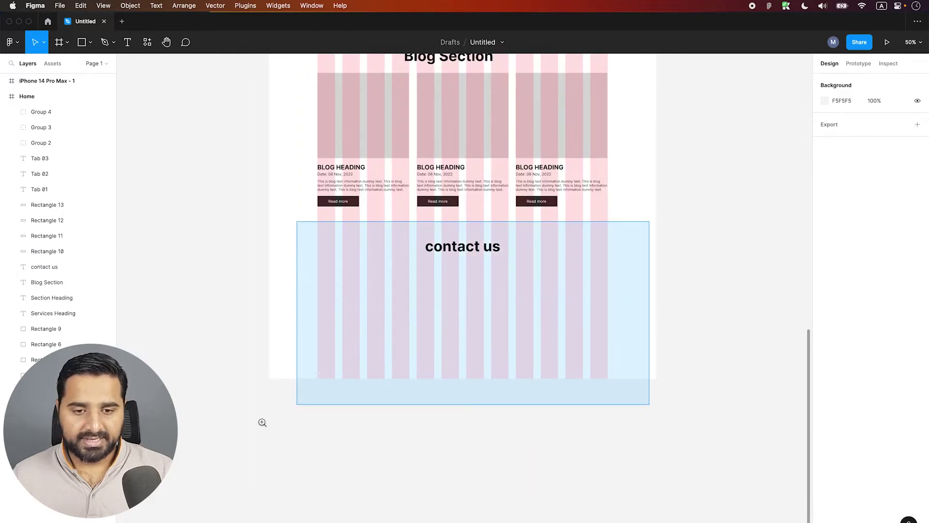
{"action": "scroll", "coordinate": [458, 242], "scroll_direction": "up", "scroll_amount": 5}
{"action": "key", "text": "ctrl+z"}
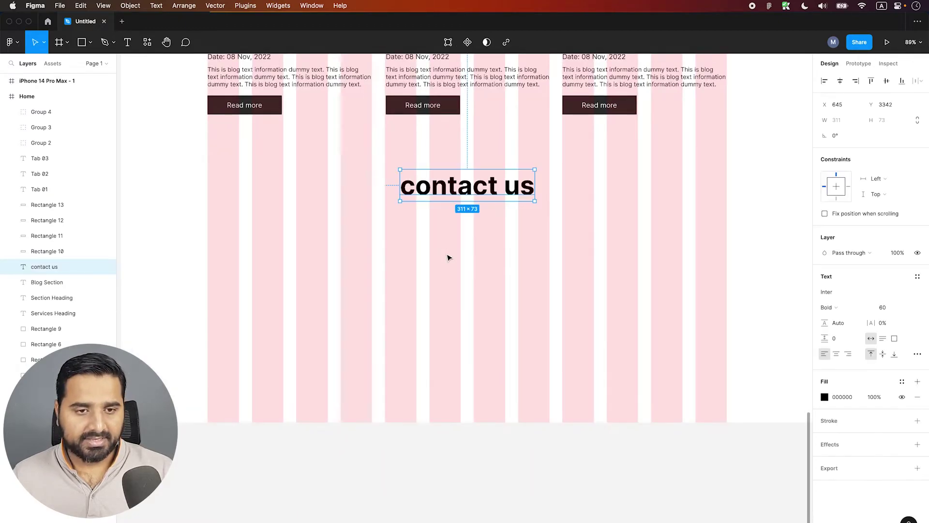
{"action": "left_click", "coordinate": [198, 170]}
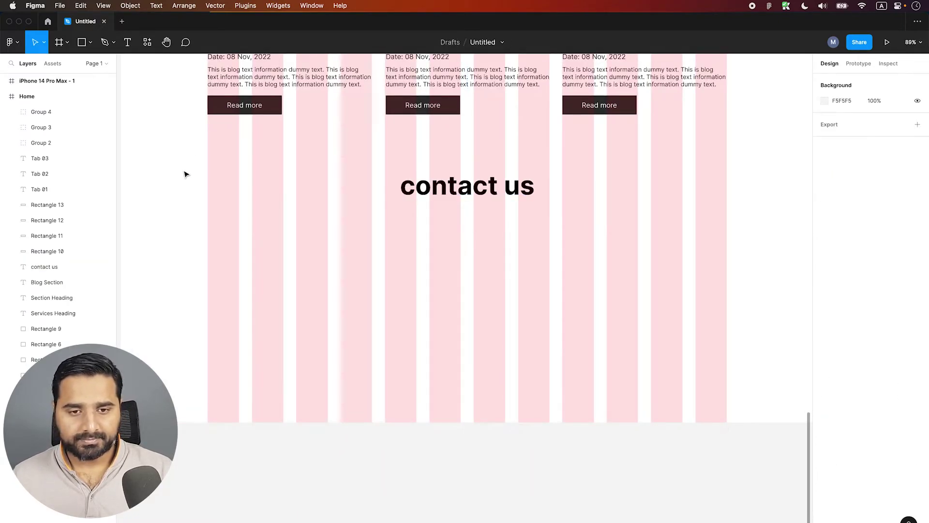
{"action": "key", "text": "r"}
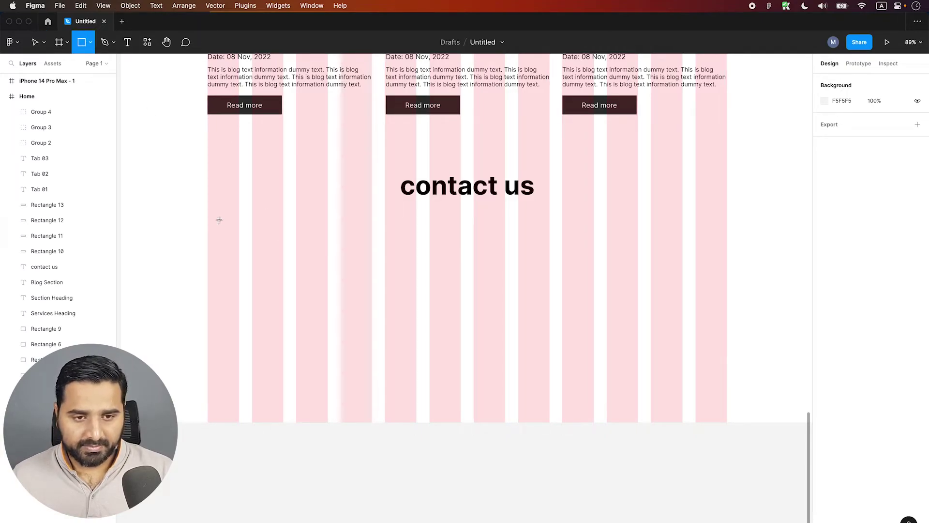
Draw a grey input box of about 483×66 below the contact us heading
{"action": "left_click_drag", "start_coordinate": [207, 216], "coordinate": [411, 247]}
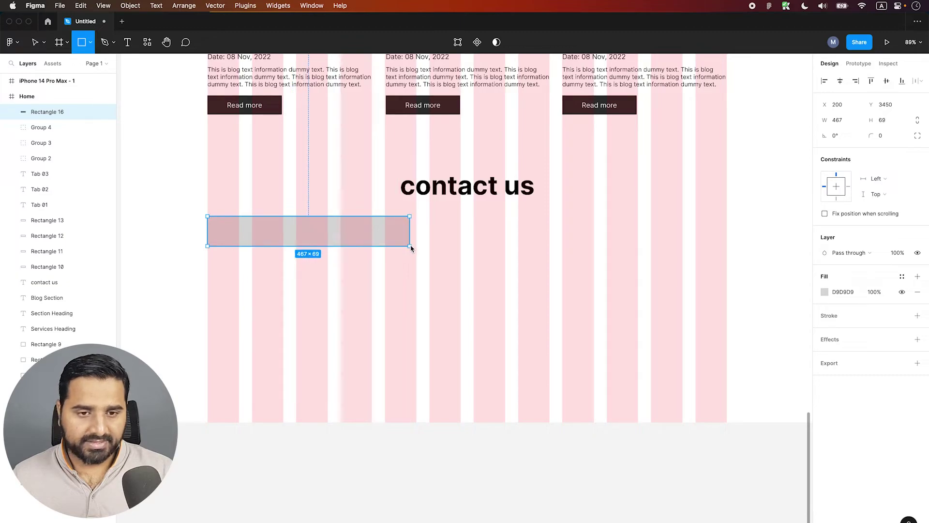
{"action": "left_click_drag", "start_coordinate": [410, 248], "coordinate": [416, 245]}
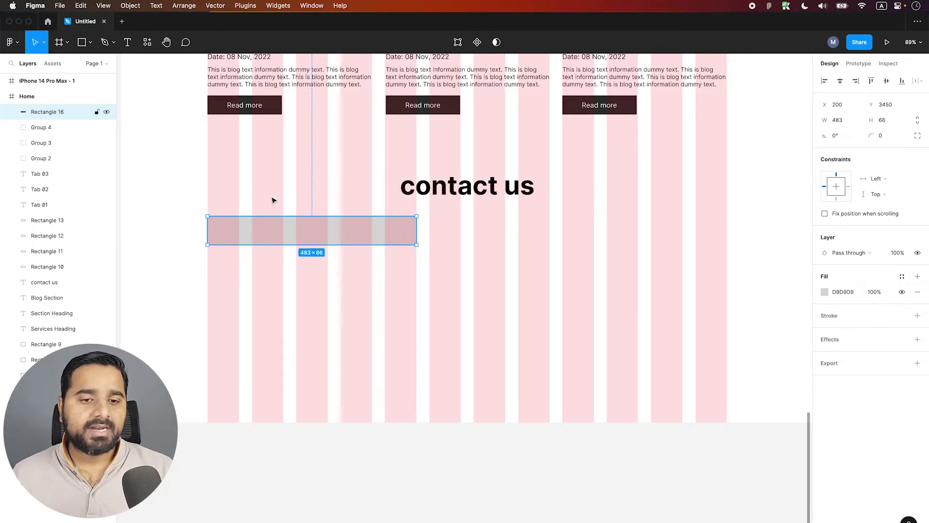
{"action": "scroll", "coordinate": [272, 199], "scroll_direction": "up", "scroll_amount": 3}
Add a 'Your name' label in Regular 16, aligned above the box's left edge
{"action": "key", "text": "t"}
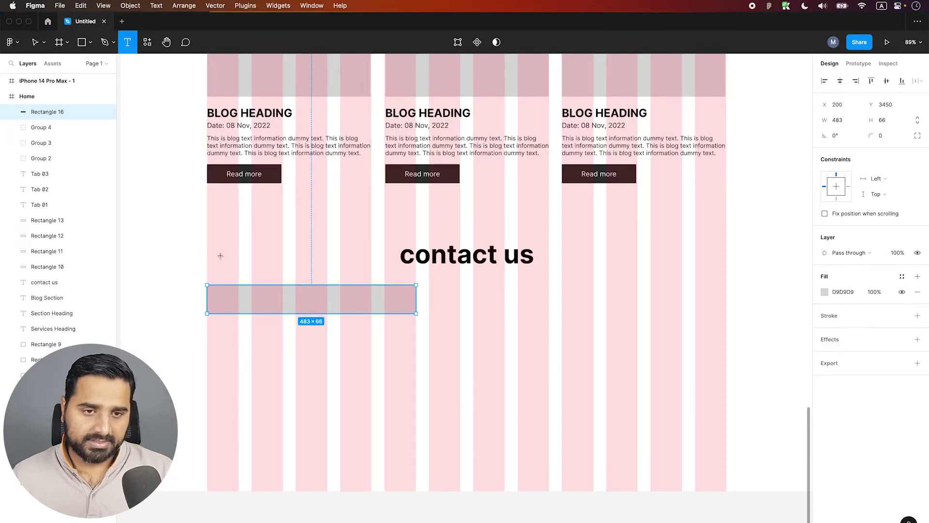
{"action": "left_click", "coordinate": [216, 286]}
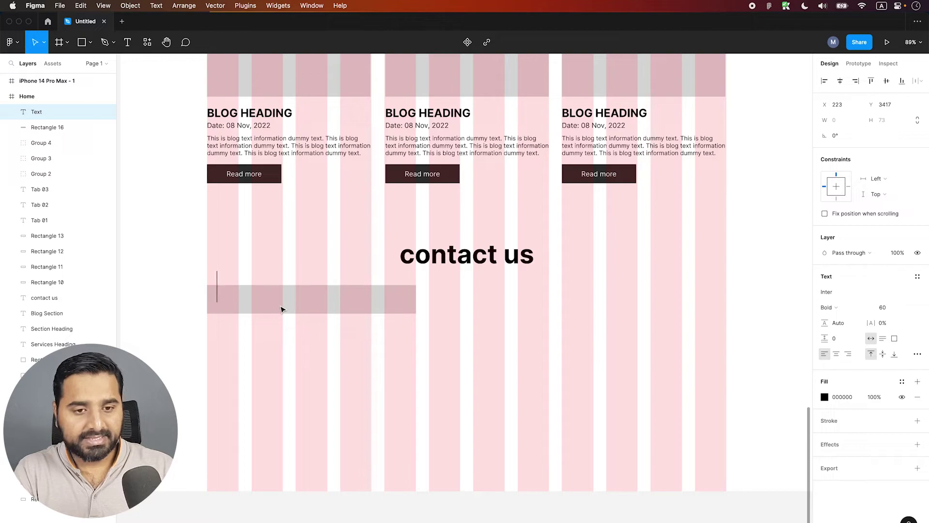
{"action": "type", "text": "Your name"}
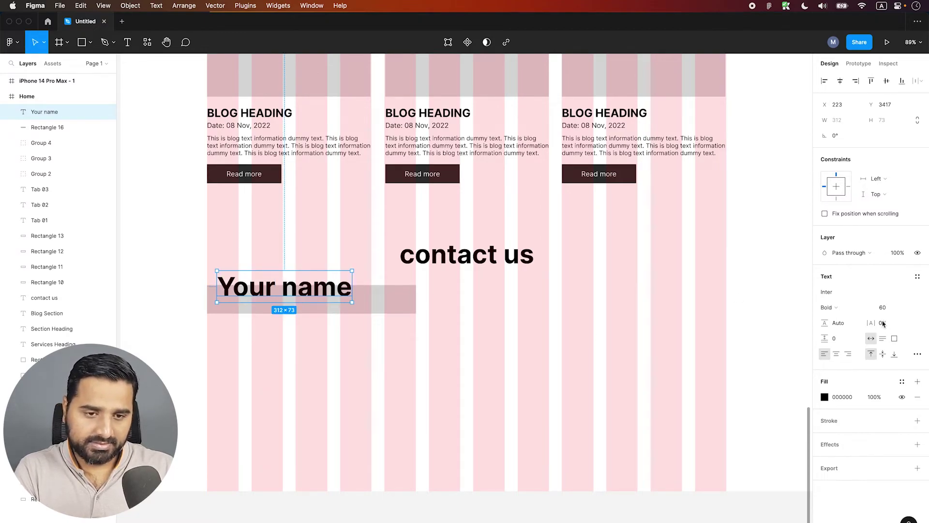
{"action": "left_click", "coordinate": [842, 310]}
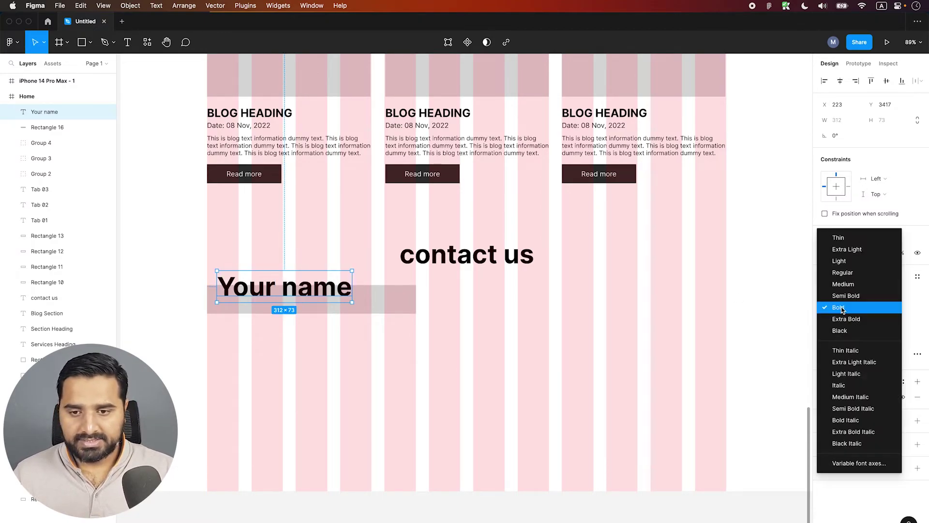
{"action": "left_click", "coordinate": [854, 272]}
{"action": "left_click", "coordinate": [882, 307]}
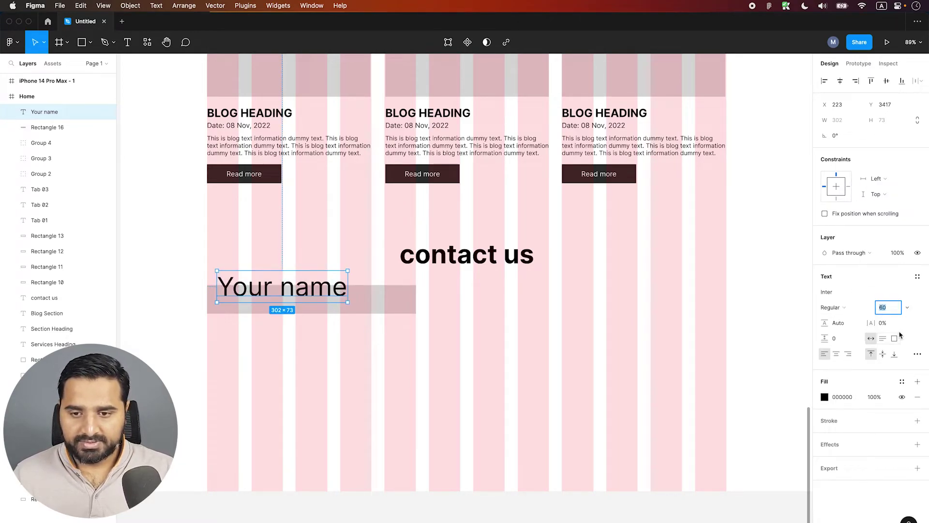
{"action": "type", "text": "16"}
{"action": "key", "text": "Return"}
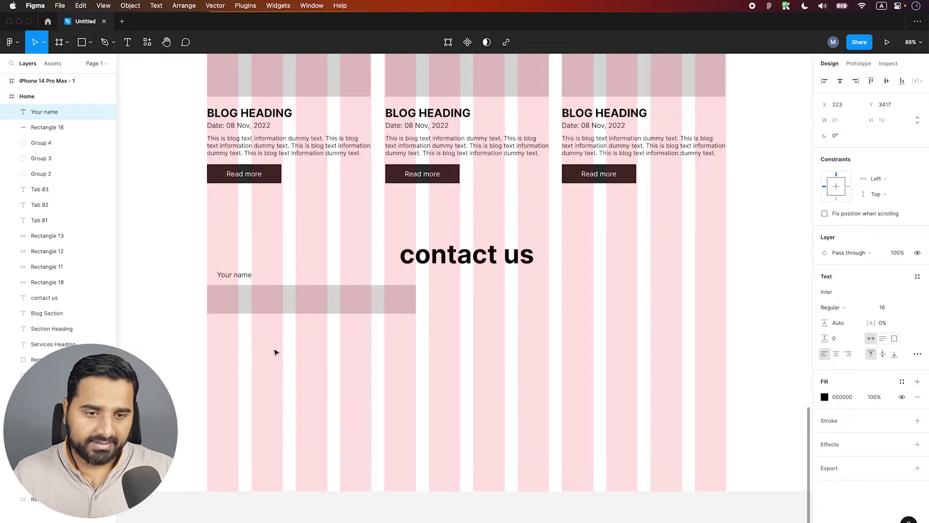
{"action": "scroll", "coordinate": [274, 352], "scroll_direction": "up", "scroll_amount": 5}
{"action": "left_click_drag", "start_coordinate": [275, 240], "coordinate": [260, 245]}
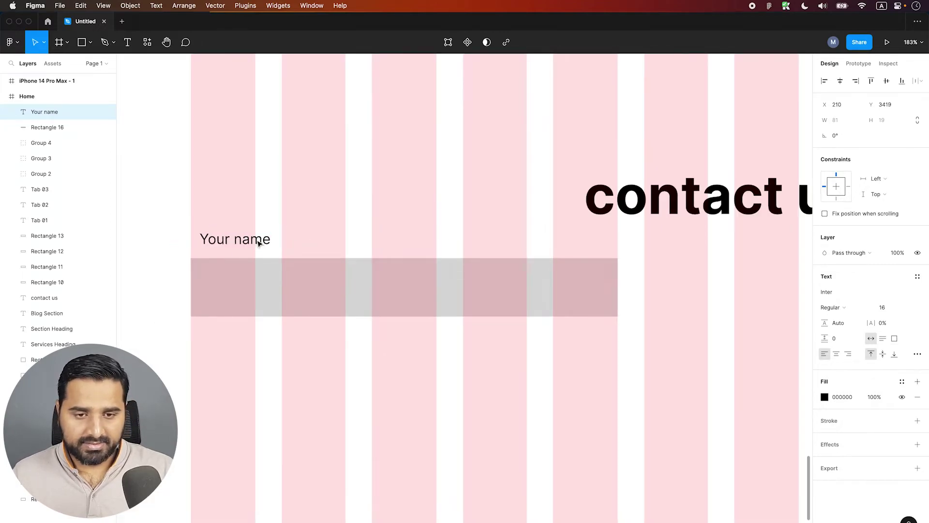
{"action": "left_click", "coordinate": [242, 276], "text": "shift"}
Copy the name field directly below it and relabel the copy 'Your Email'
{"action": "key", "text": "minus"}
{"action": "key", "text": "minus"}
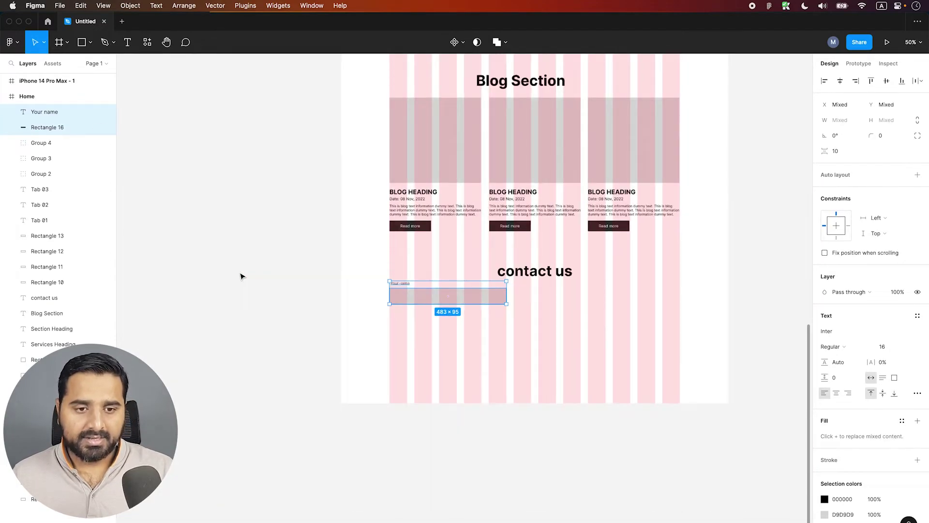
{"action": "left_click_drag", "start_coordinate": [356, 269], "coordinate": [725, 367]}
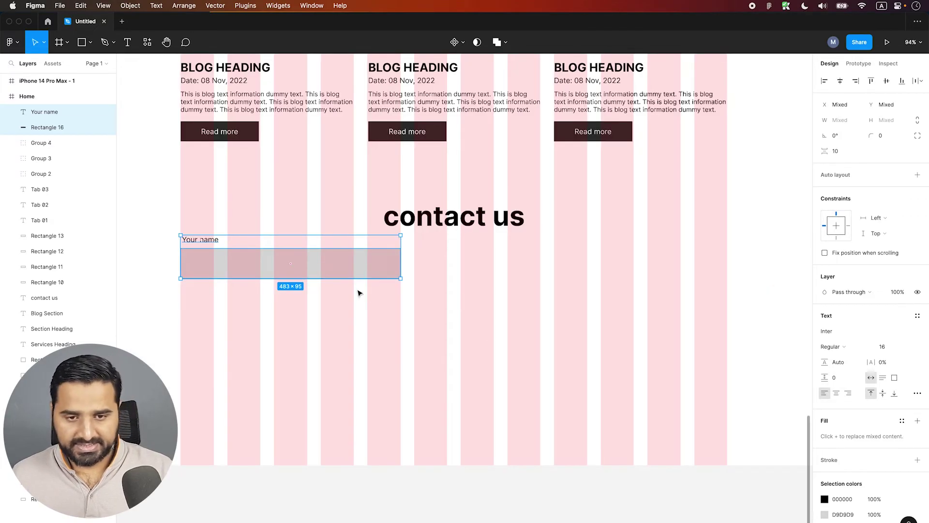
{"action": "left_click_drag", "start_coordinate": [540, 283], "coordinate": [566, 283]}
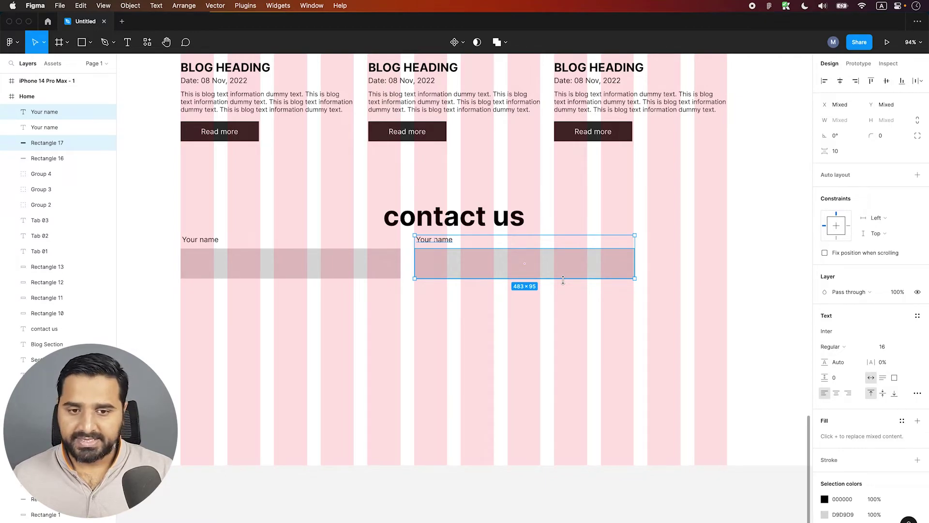
{"action": "key", "text": "ctrl+z"}
{"action": "left_click_drag", "start_coordinate": [224, 240], "coordinate": [207, 302]}
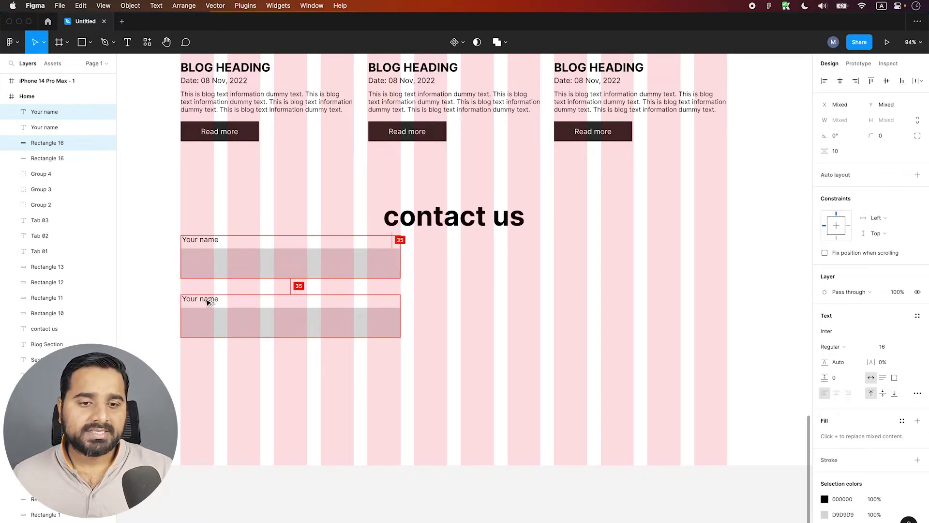
{"action": "double_click", "coordinate": [207, 299]}
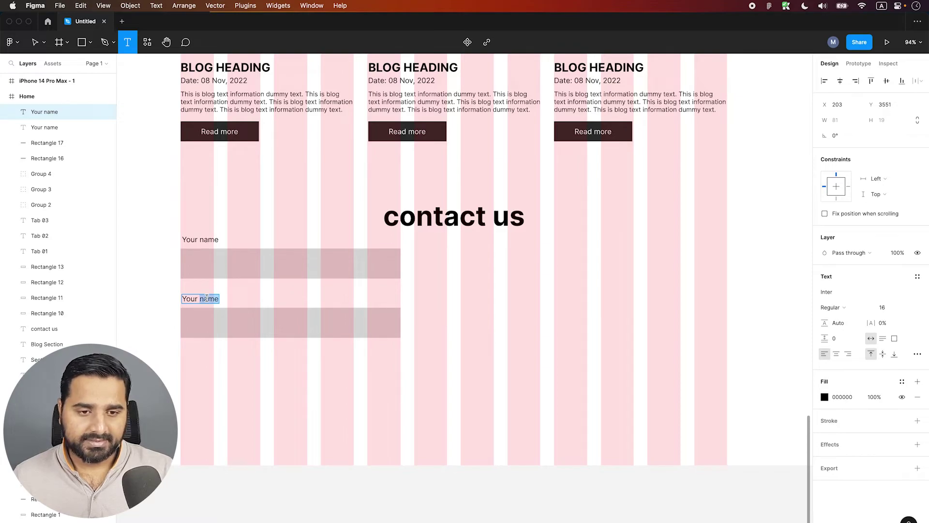
{"action": "type", "text": "Email"}
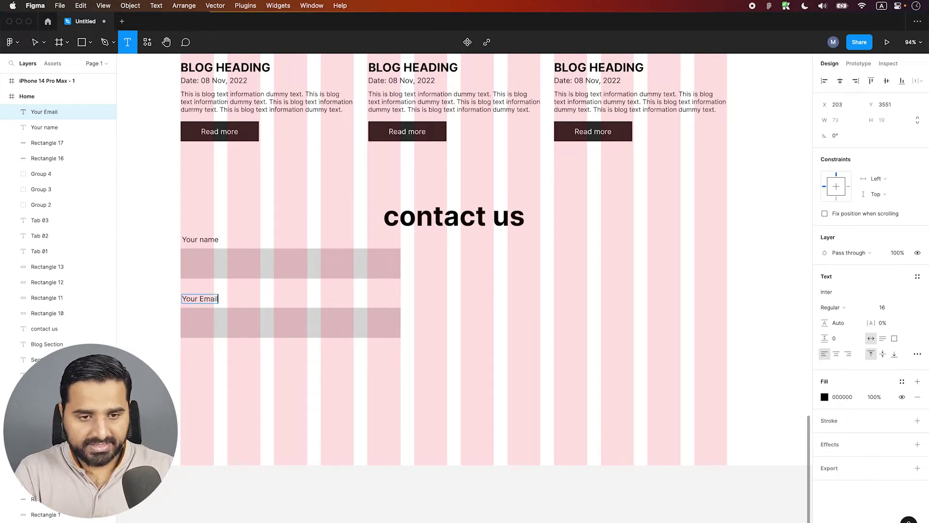
{"action": "key", "text": "Escape"}
Copy the email field below it and relabel the copy 'Your Phone'
{"action": "left_click", "coordinate": [280, 322], "text": "shift"}
{"action": "left_click_drag", "start_coordinate": [280, 322], "coordinate": [293, 373]}
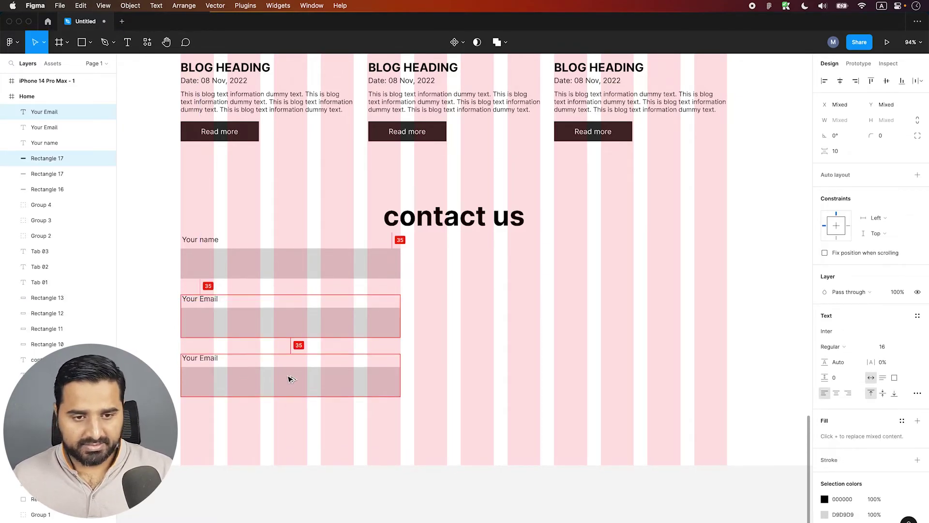
{"action": "double_click", "coordinate": [207, 347]}
{"action": "type", "text": "Phon"}
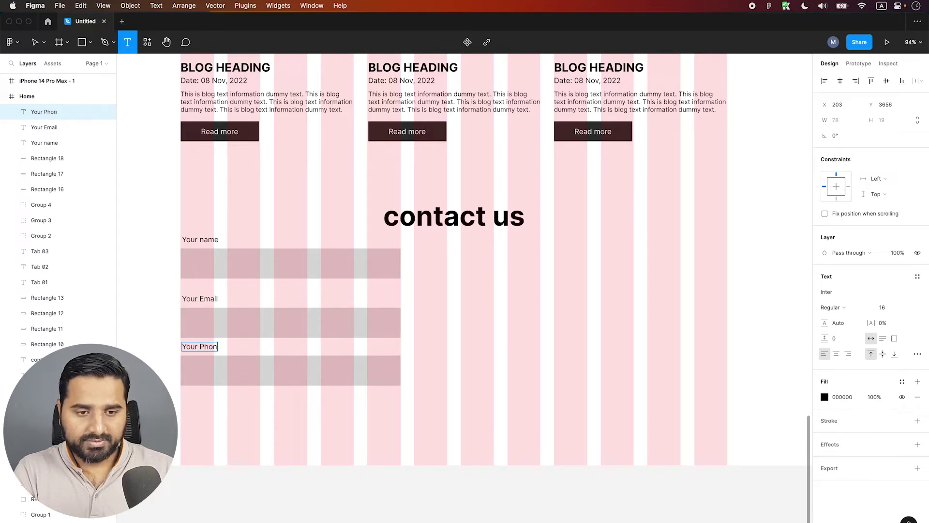
{"action": "type", "text": "e"}
{"action": "key", "text": "Escape"}
{"action": "left_click", "coordinate": [201, 239]}
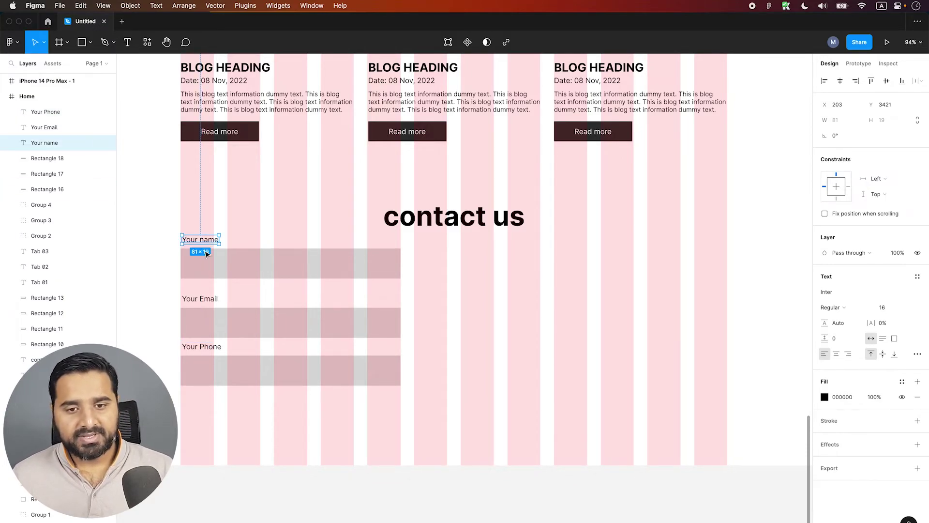
Duplicate the name field to the right and stretch its box into a 686×301 message box
{"action": "left_click", "coordinate": [220, 261], "text": "shift"}
{"action": "left_click_drag", "start_coordinate": [220, 261], "coordinate": [455, 264]}
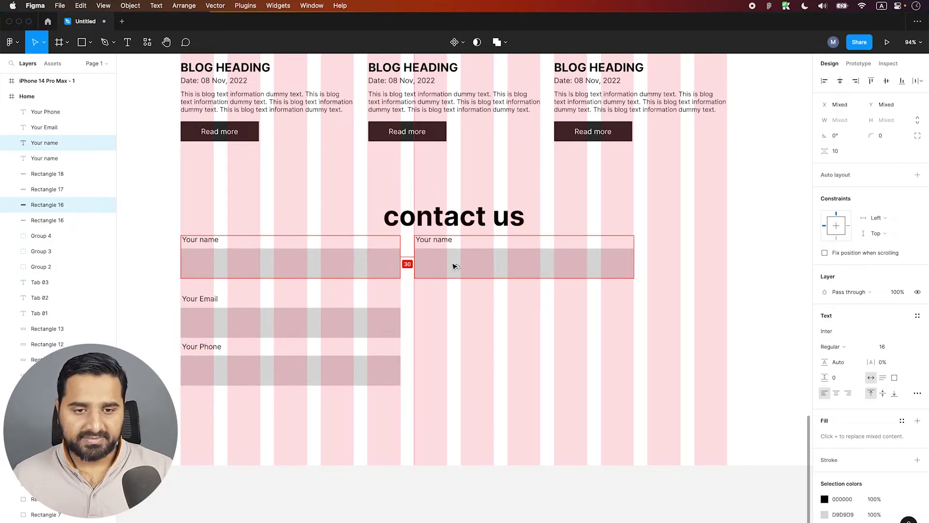
{"action": "left_click", "coordinate": [624, 275]}
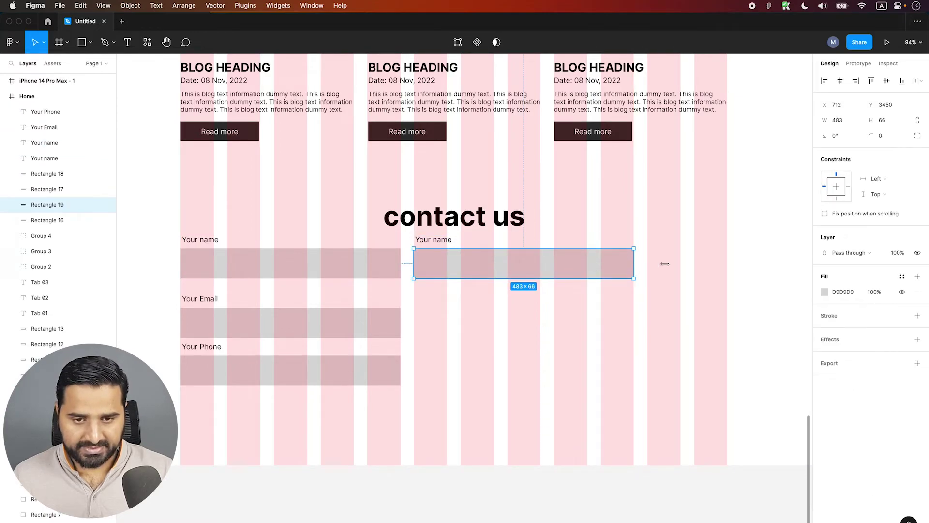
{"action": "left_click_drag", "start_coordinate": [664, 264], "coordinate": [727, 265]}
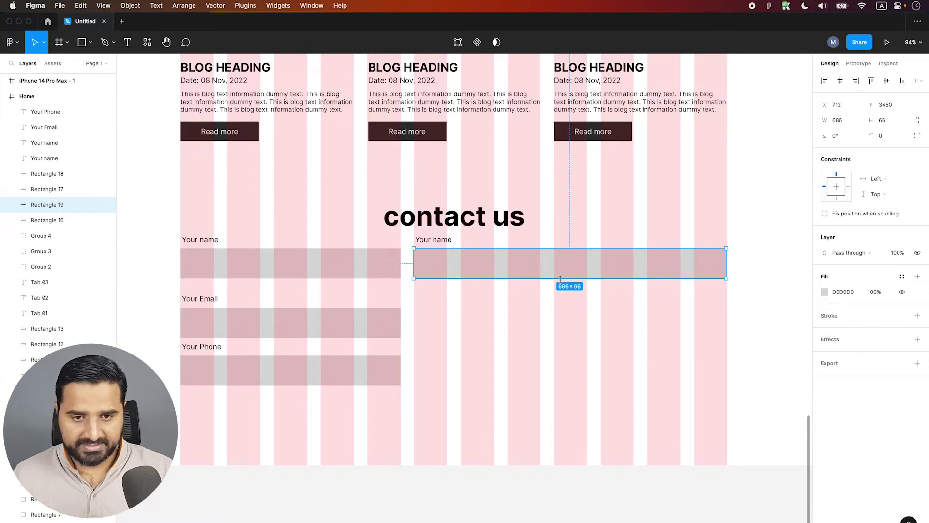
{"action": "left_click_drag", "start_coordinate": [560, 278], "coordinate": [559, 385]}
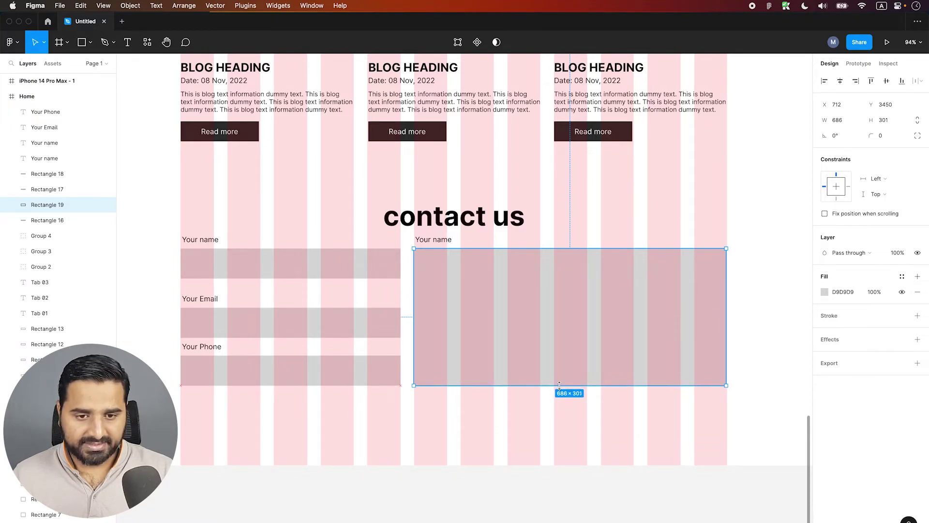
Relabel the message box 'Type your message here'
{"action": "left_click", "coordinate": [442, 239]}
{"action": "type", "text": "Type your message"}
{"action": "key", "text": "Escape"}
{"action": "left_click", "coordinate": [230, 139]}
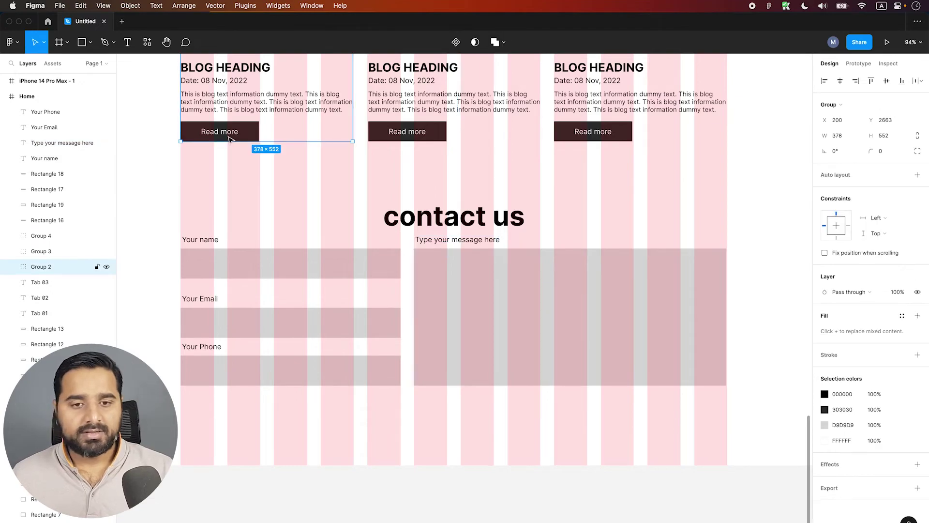
Ungroup the first blog card and copy its Read more button below the contact form
{"action": "right_click", "coordinate": [231, 138]}
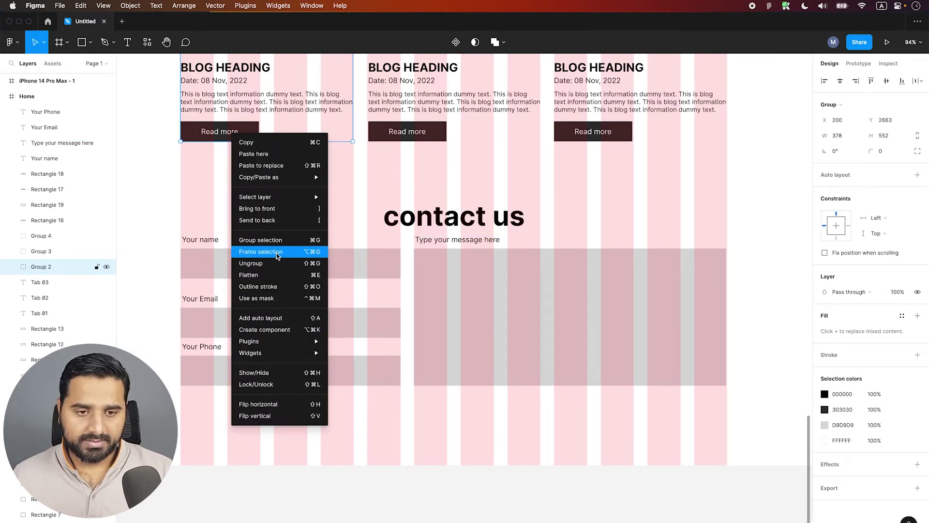
{"action": "left_click", "coordinate": [277, 266]}
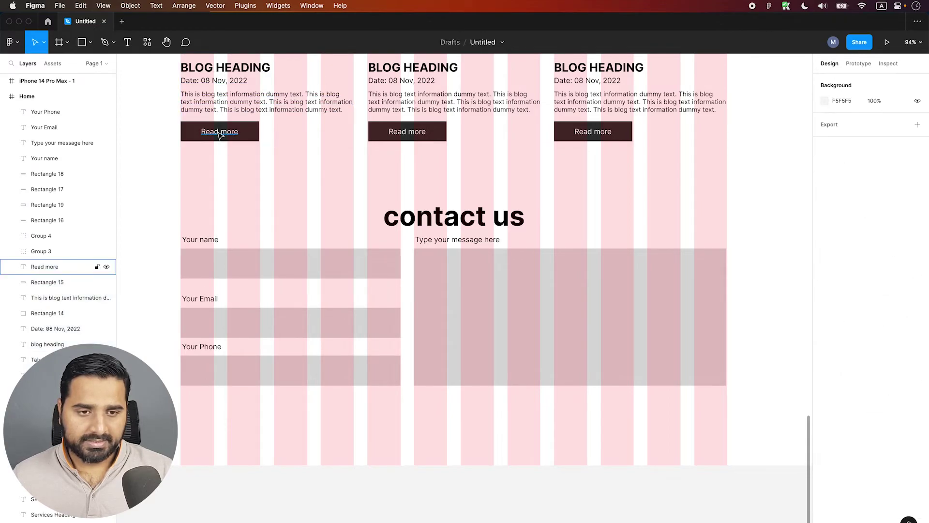
{"action": "left_click", "coordinate": [220, 131]}
{"action": "left_click", "coordinate": [251, 135], "text": "shift"}
{"action": "mouse_move", "coordinate": [251, 133]}
{"action": "left_mouse_down"}
{"action": "mouse_move", "coordinate": [445, 419]}
{"action": "mouse_move", "coordinate": [436, 419]}
{"action": "mouse_move", "coordinate": [492, 419]}
{"action": "left_mouse_up"}
Relabel the copied 278×44 button 'Contact US' and centre the label on it
{"action": "left_click", "coordinate": [443, 419]}
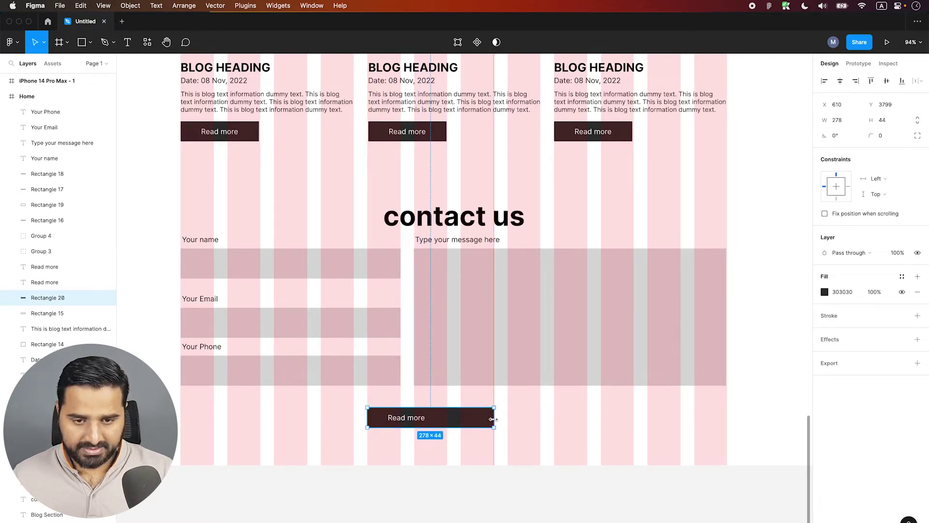
{"action": "double_click", "coordinate": [409, 418]}
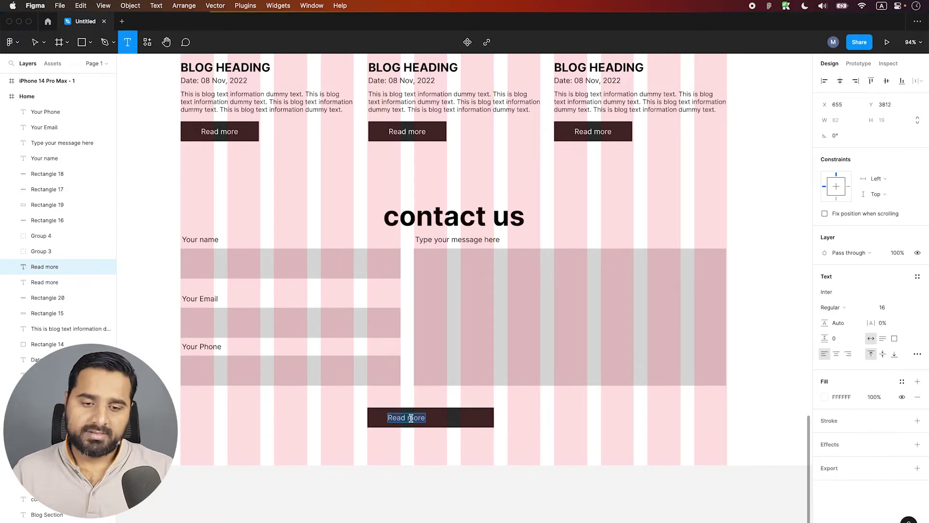
{"action": "type", "text": "Contact US"}
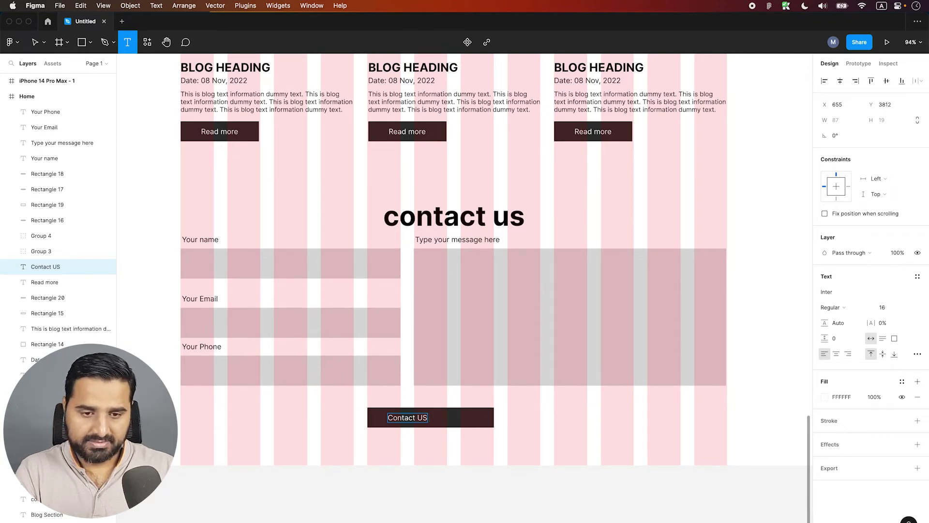
{"action": "key", "text": "Escape"}
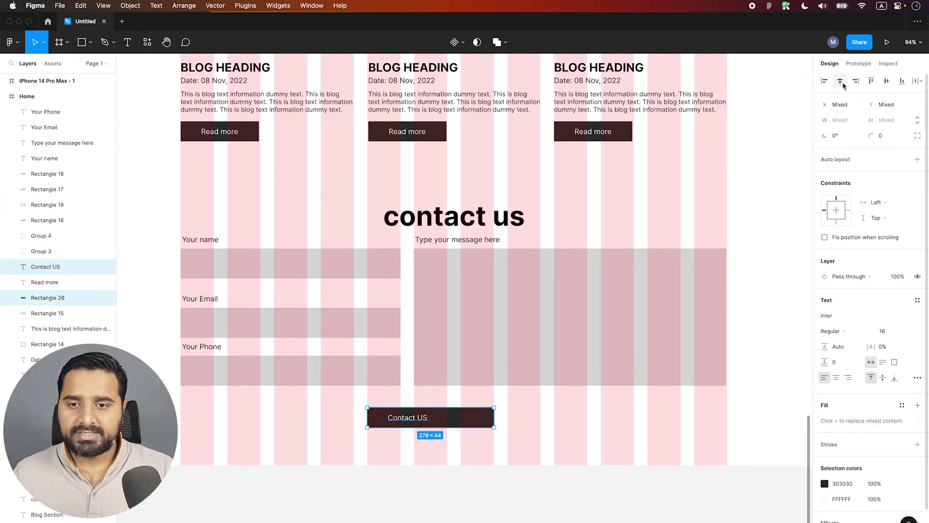
{"action": "left_click", "coordinate": [888, 82]}
{"action": "left_click", "coordinate": [590, 368]}
{"action": "scroll", "coordinate": [585, 339], "scroll_direction": "down", "scroll_amount": 3}
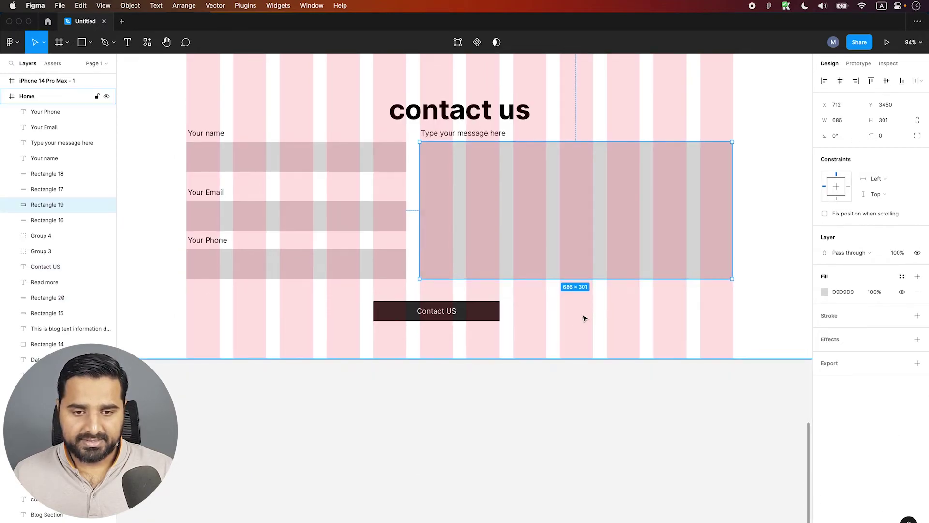
Extend the Home frame downward and draw a 1600×92 grey bar below the Contact US button
{"action": "left_click", "coordinate": [473, 357]}
{"action": "left_click_drag", "start_coordinate": [463, 417], "coordinate": [463, 490]}
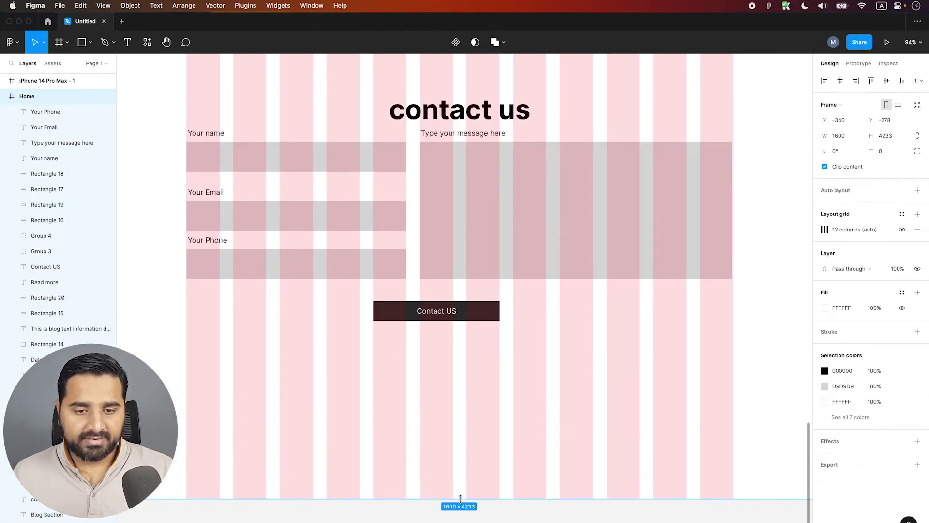
{"action": "left_click_drag", "start_coordinate": [528, 412], "coordinate": [538, 304]}
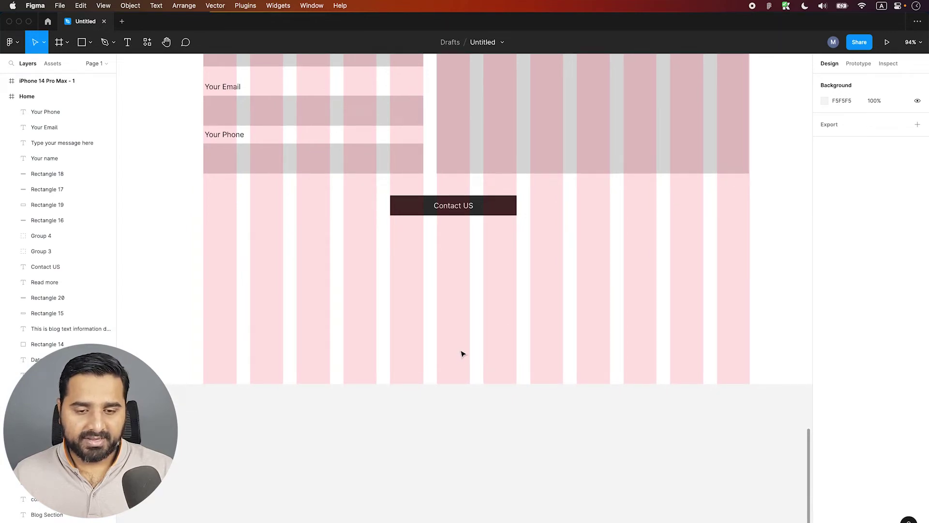
{"action": "scroll", "coordinate": [463, 354], "scroll_direction": "down", "scroll_amount": 3}
{"action": "scroll", "coordinate": [463, 353], "scroll_direction": "down", "scroll_amount": 1}
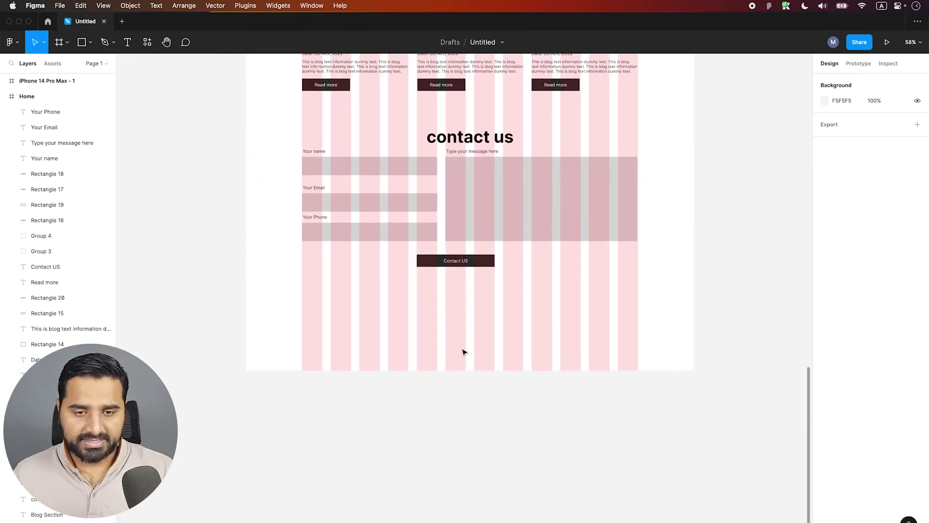
{"action": "key", "text": "r"}
{"action": "left_click_drag", "start_coordinate": [245, 302], "coordinate": [697, 330]}
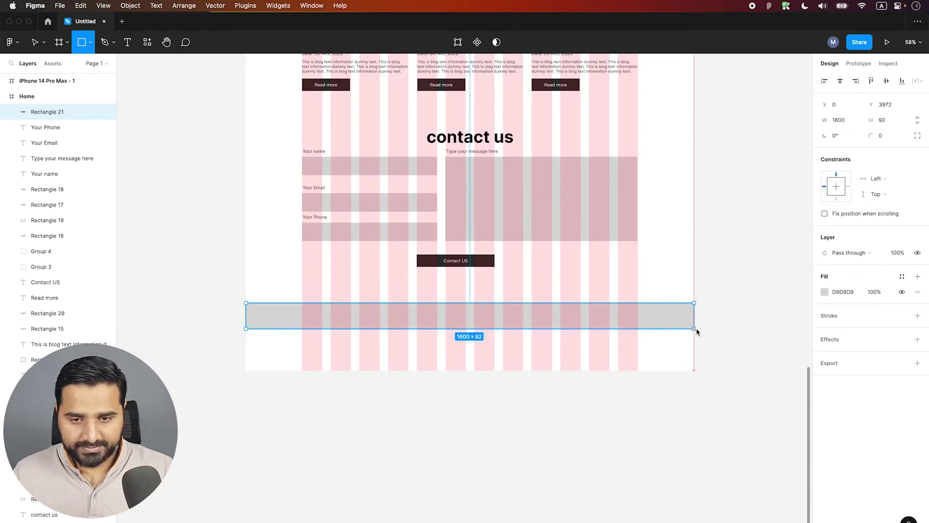
{"action": "left_click_drag", "start_coordinate": [511, 320], "coordinate": [510, 308]}
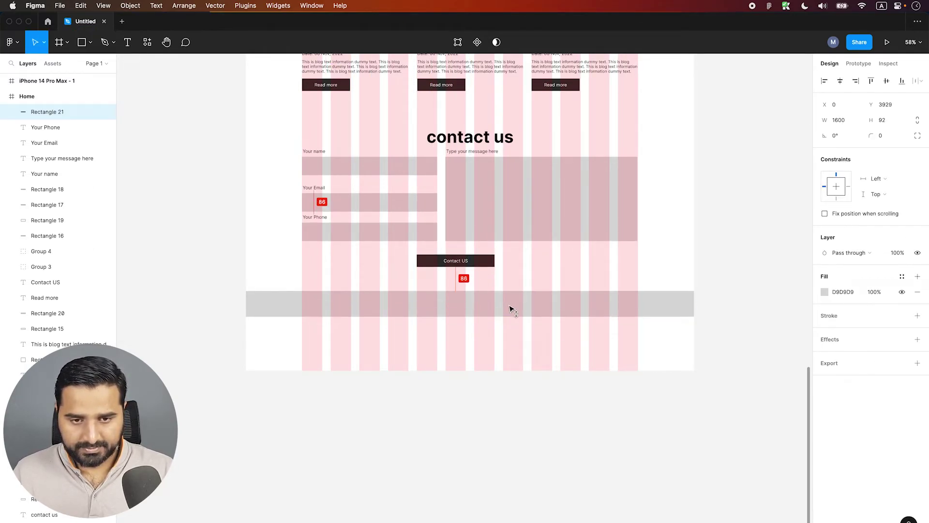
Copy the contact us heading onto the footer bar and bring it to the front
{"action": "left_click_drag", "start_coordinate": [338, 138], "coordinate": [659, 379]}
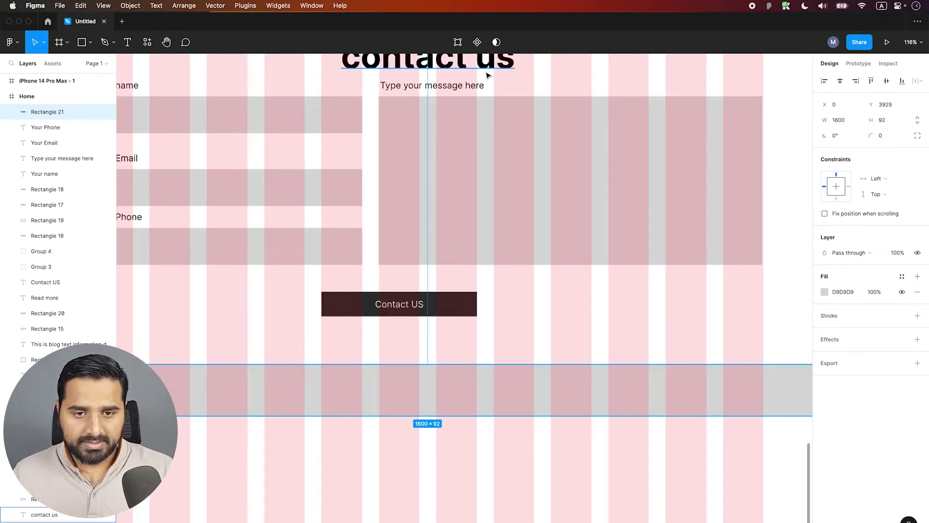
{"action": "left_click_drag", "start_coordinate": [426, 65], "coordinate": [478, 394], "text": "alt"}
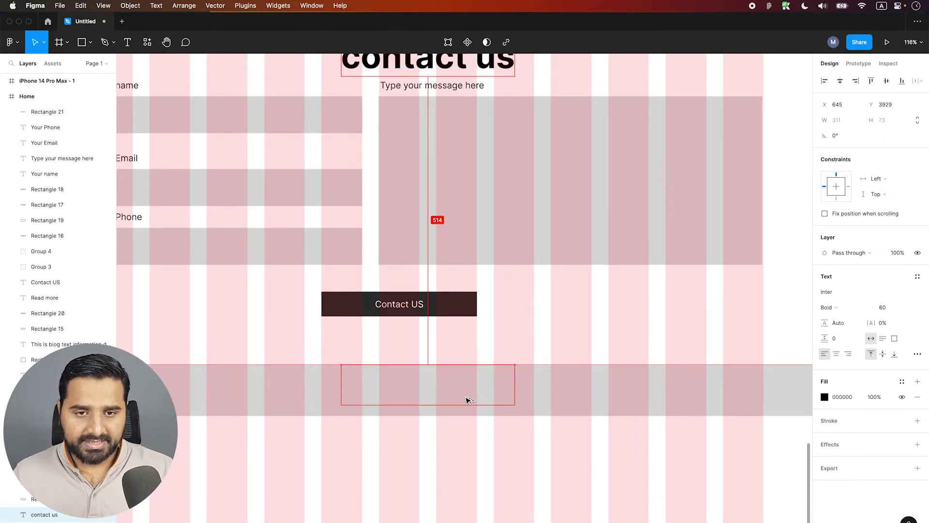
{"action": "right_click", "coordinate": [478, 394]}
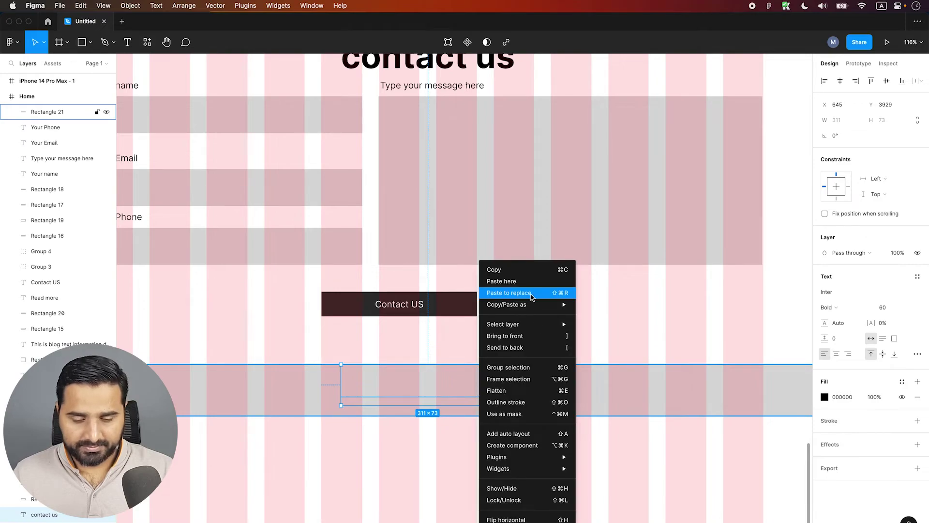
{"action": "left_click", "coordinate": [547, 336]}
Retype the copy as 'All Rights are reserved by' followed by the designer's name
{"action": "double_click", "coordinate": [417, 389]}
{"action": "type", "text": "All"}
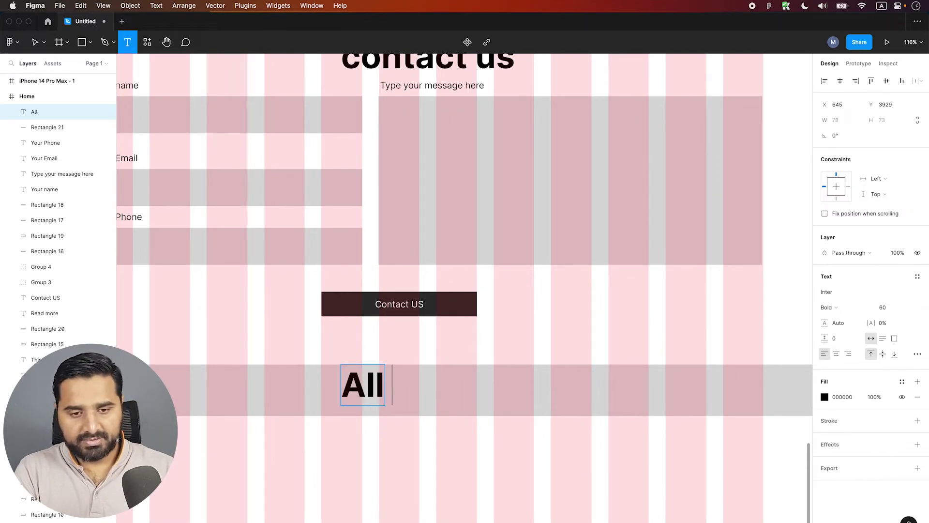
{"action": "type", "text": " Rig"}
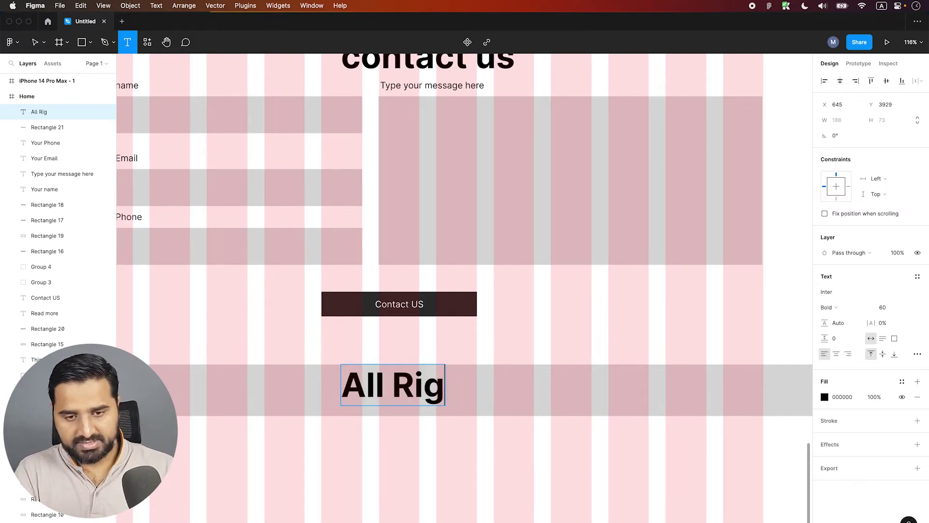
{"action": "type", "text": "hts are reserv"}
{"action": "key", "text": "BackSpace"}
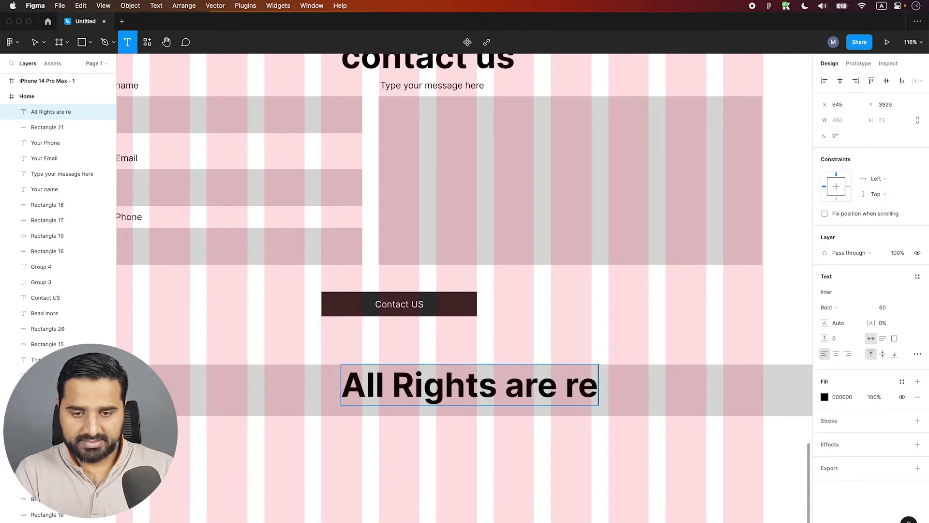
{"action": "type", "text": "served by "}
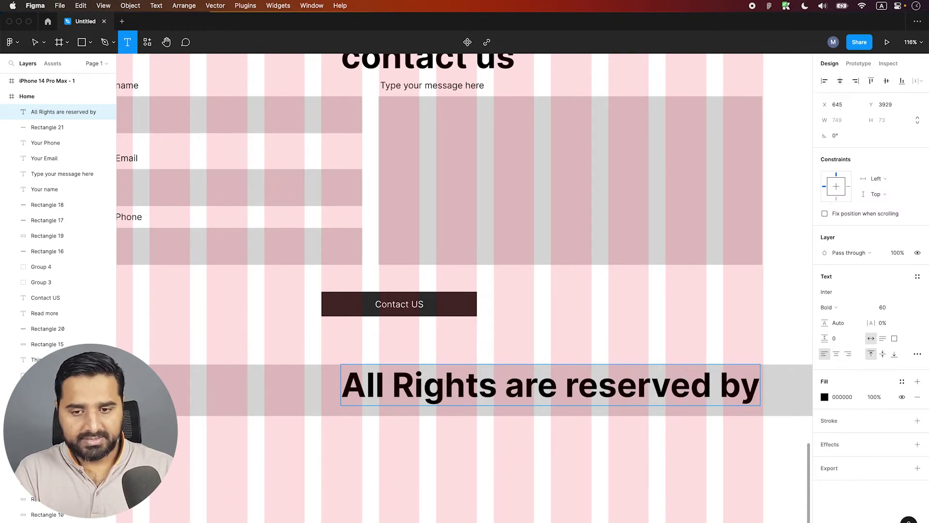
{"action": "type", "text": "Des"}
{"action": "key", "text": "Escape"}
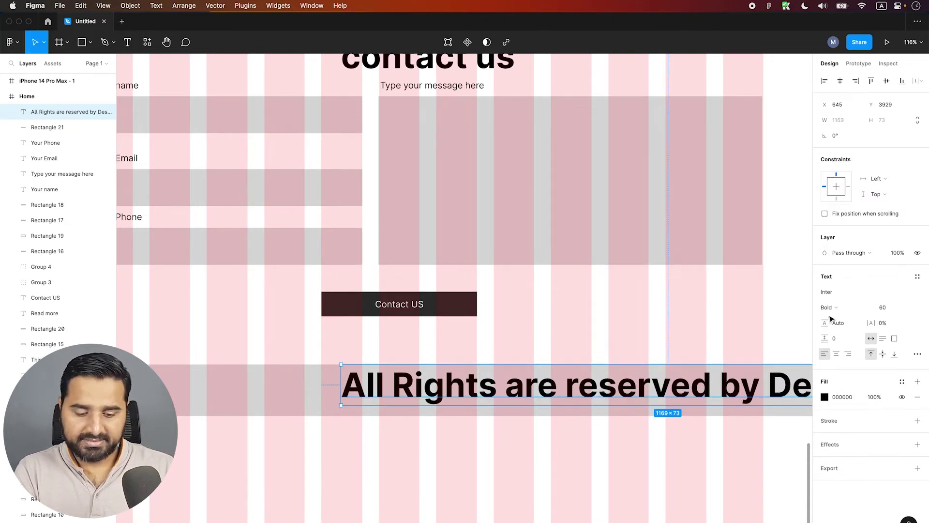
Set the copyright text to size 20 and Regular weight
{"action": "left_click", "coordinate": [885, 308]}
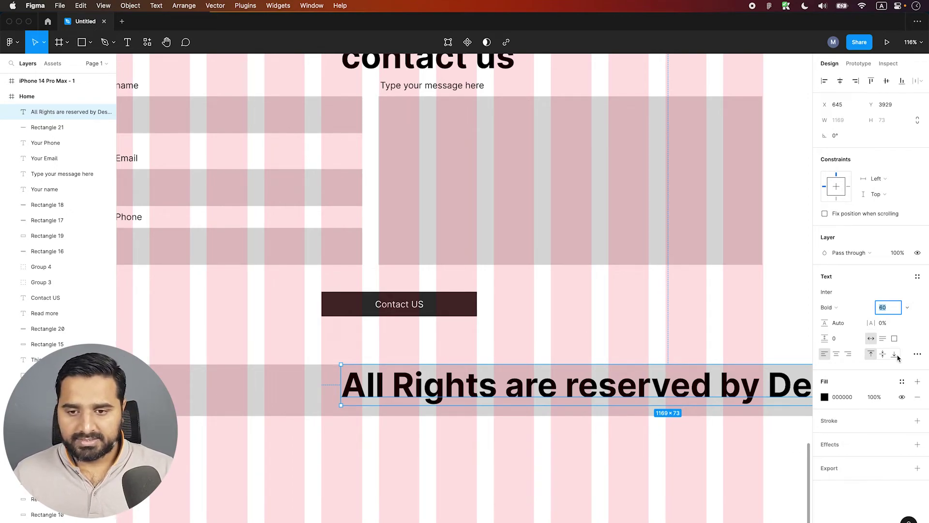
{"action": "type", "text": "20"}
{"action": "key", "text": "Return"}
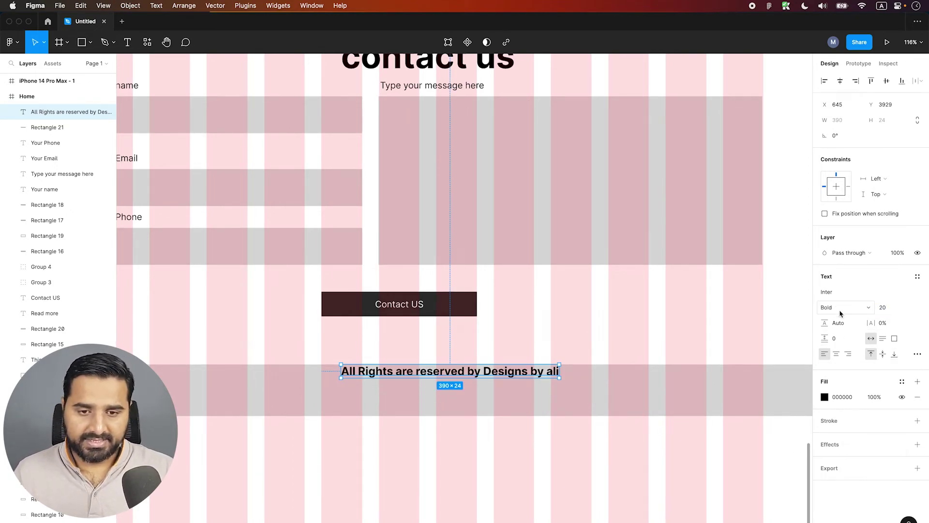
{"action": "left_click", "coordinate": [829, 307]}
{"action": "left_click", "coordinate": [846, 274]}
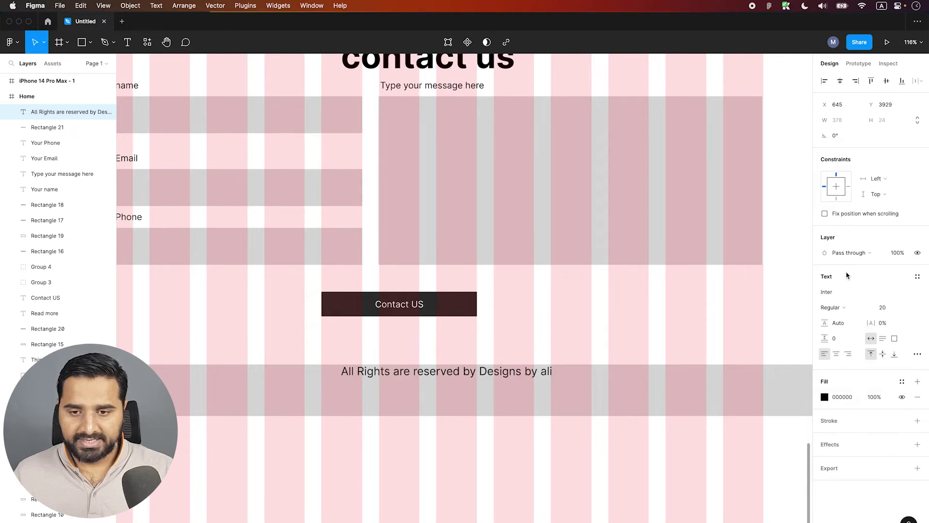
{"action": "left_click", "coordinate": [582, 382]}
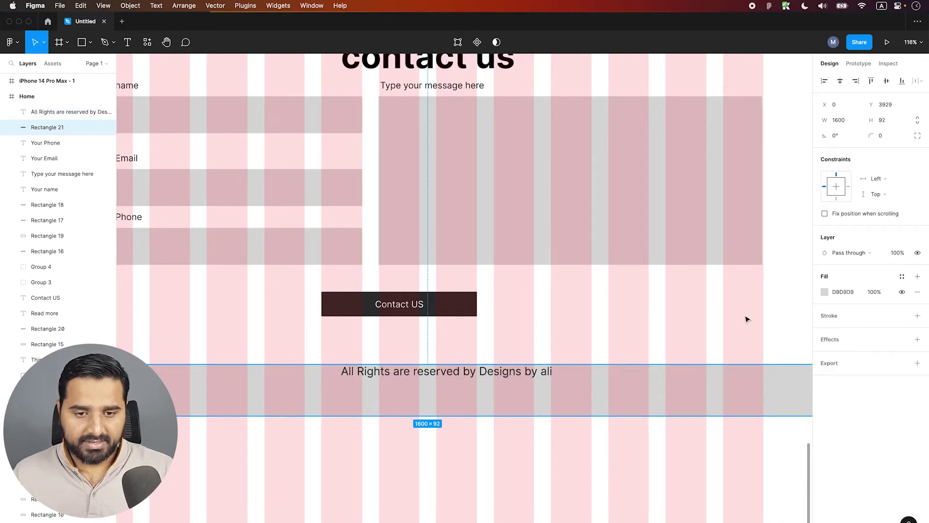
Make the copyright text white (FFFFFF), the bar black (000000), and centre the text both ways
{"action": "left_click", "coordinate": [520, 371]}
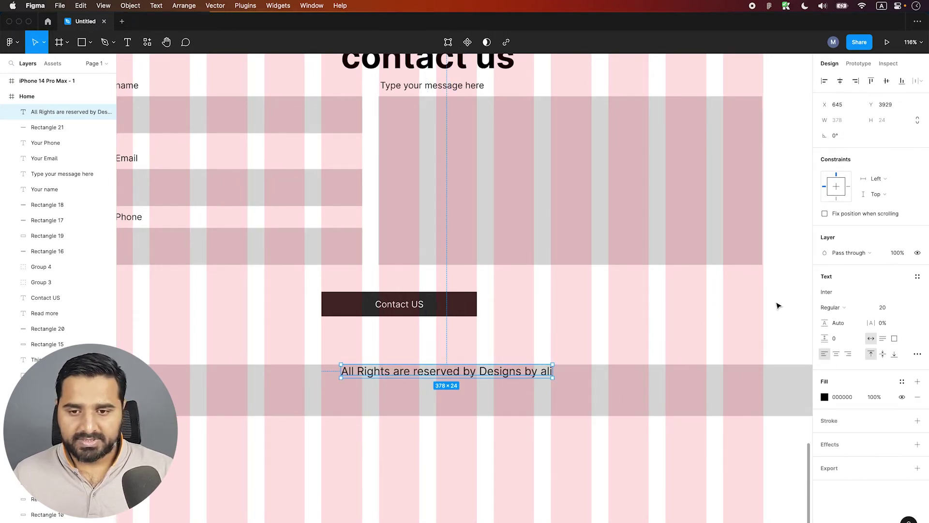
{"action": "left_click", "coordinate": [824, 398]}
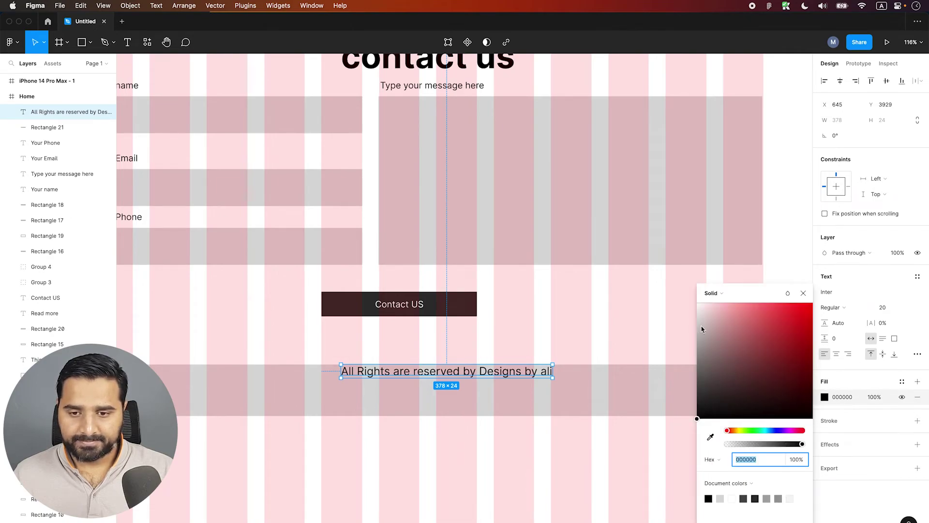
{"action": "left_click_drag", "start_coordinate": [701, 329], "coordinate": [677, 325]}
{"action": "left_click", "coordinate": [687, 380]}
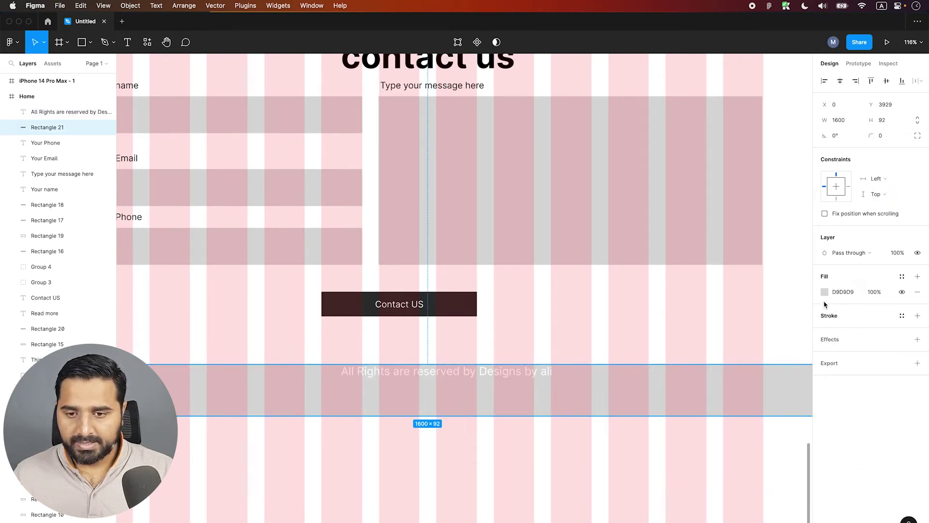
{"action": "left_click", "coordinate": [825, 292]}
{"action": "left_click_drag", "start_coordinate": [754, 355], "coordinate": [482, 386]}
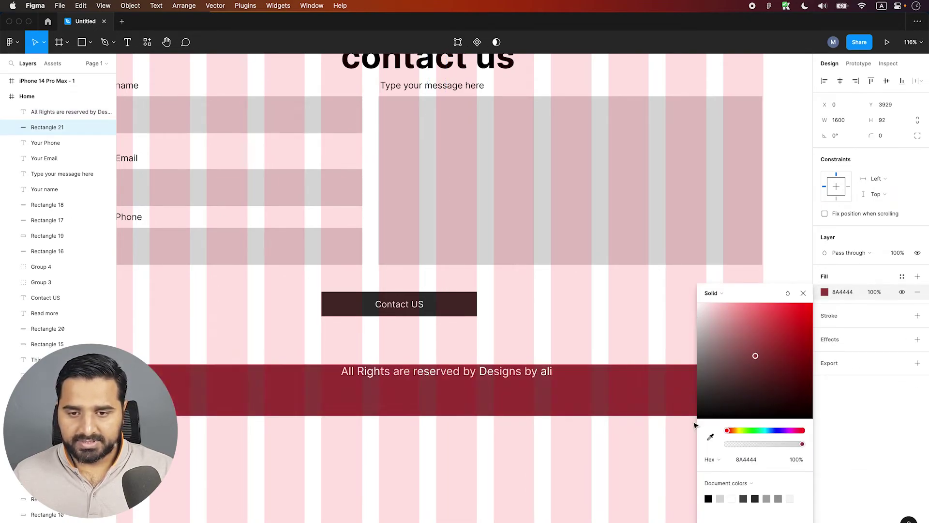
{"action": "left_click", "coordinate": [482, 375], "text": "shift"}
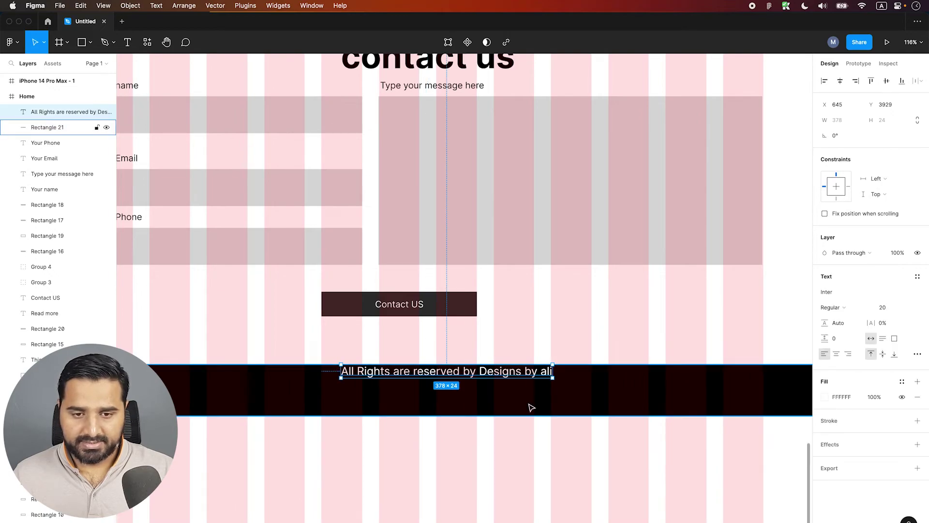
{"action": "left_click", "coordinate": [840, 80]}
{"action": "left_click", "coordinate": [885, 81]}
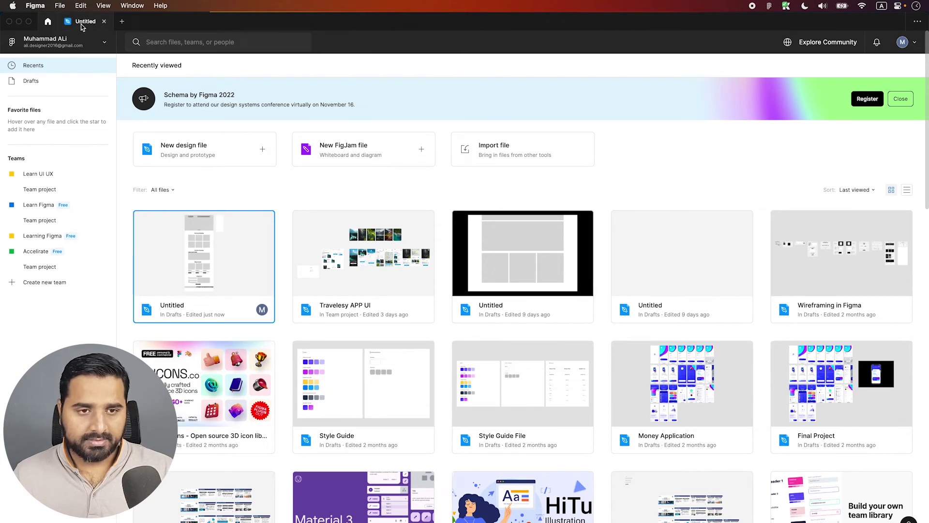
Open the Untitled design and trim the Home frame to 1600×4021, ending just below the black footer
{"action": "left_click", "coordinate": [82, 22]}
{"action": "scroll", "coordinate": [532, 309], "scroll_direction": "down", "scroll_amount": 5}
{"action": "mouse_move", "coordinate": [429, 324]}
{"action": "left_mouse_down"}
{"action": "mouse_move", "coordinate": [315, 216]}
{"action": "mouse_move", "coordinate": [667, 385]}
{"action": "mouse_move", "coordinate": [615, 329]}
{"action": "left_mouse_up"}
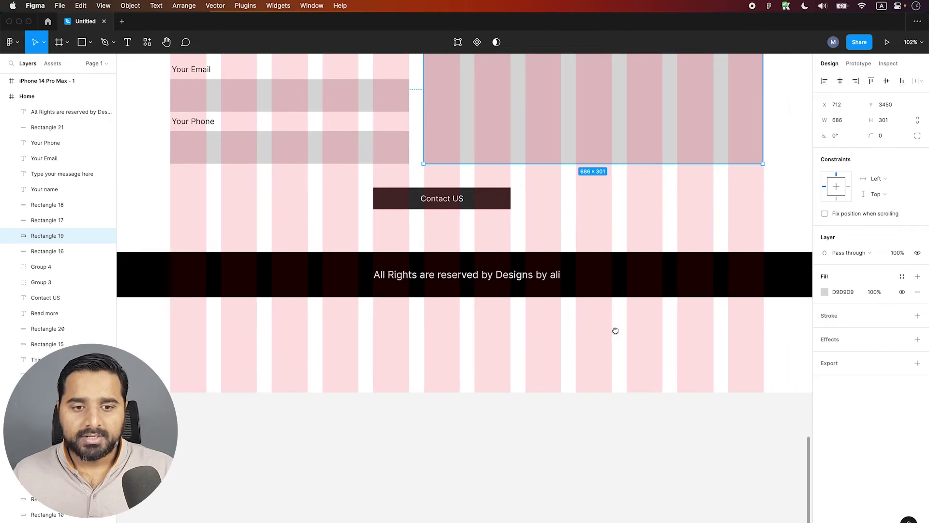
{"action": "key", "text": "minus"}
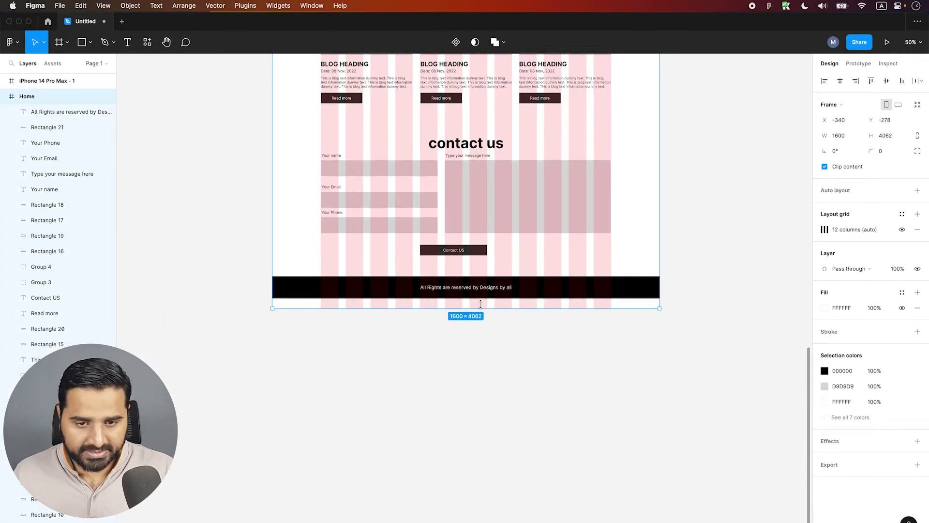
{"action": "left_click_drag", "start_coordinate": [476, 345], "coordinate": [482, 298]}
{"action": "left_click", "coordinate": [478, 310]}
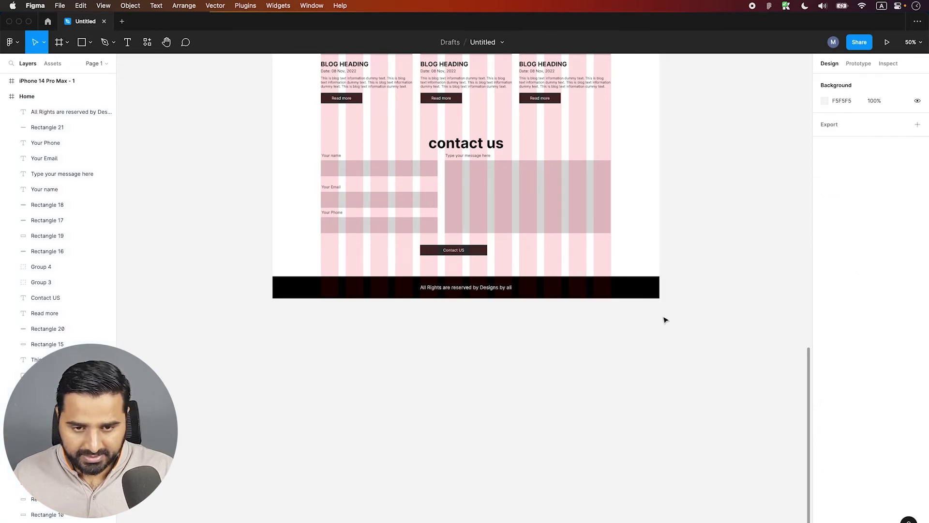
Select the Home frame and hide its 12-column layout grid
{"action": "scroll", "coordinate": [660, 317], "scroll_direction": "up", "scroll_amount": 2}
{"action": "scroll", "coordinate": [658, 322], "scroll_direction": "up", "scroll_amount": 3}
{"action": "scroll", "coordinate": [658, 322], "scroll_direction": "up", "scroll_amount": 5}
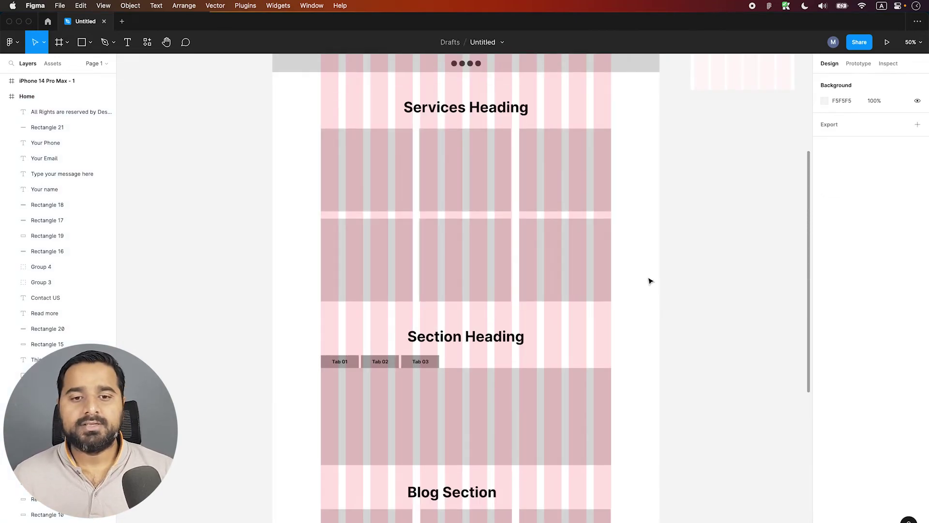
{"action": "scroll", "coordinate": [649, 280], "scroll_direction": "up", "scroll_amount": 3}
{"action": "left_click", "coordinate": [652, 274]}
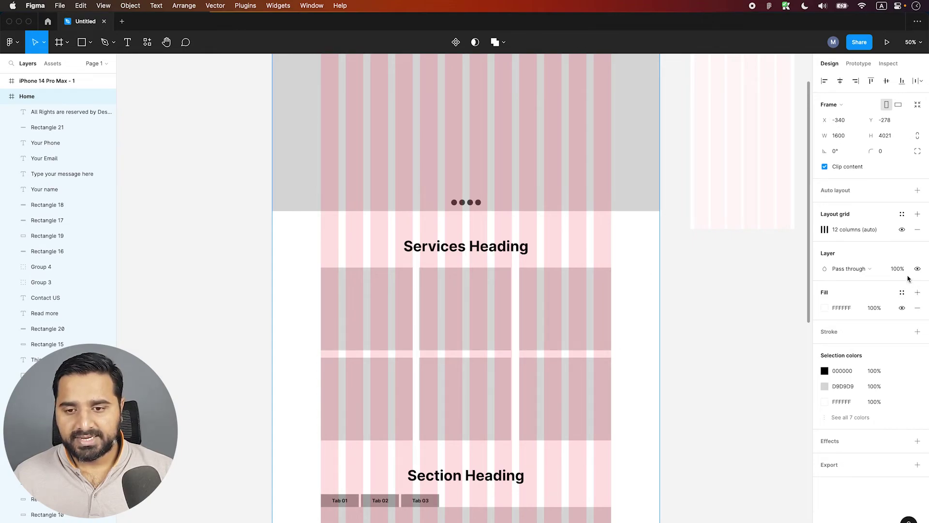
{"action": "left_click", "coordinate": [903, 230]}
Zoom to the hero and run the Home page as a prototype in its own tab
{"action": "left_click", "coordinate": [636, 255]}
{"action": "scroll", "coordinate": [637, 255], "scroll_direction": "up", "scroll_amount": 5}
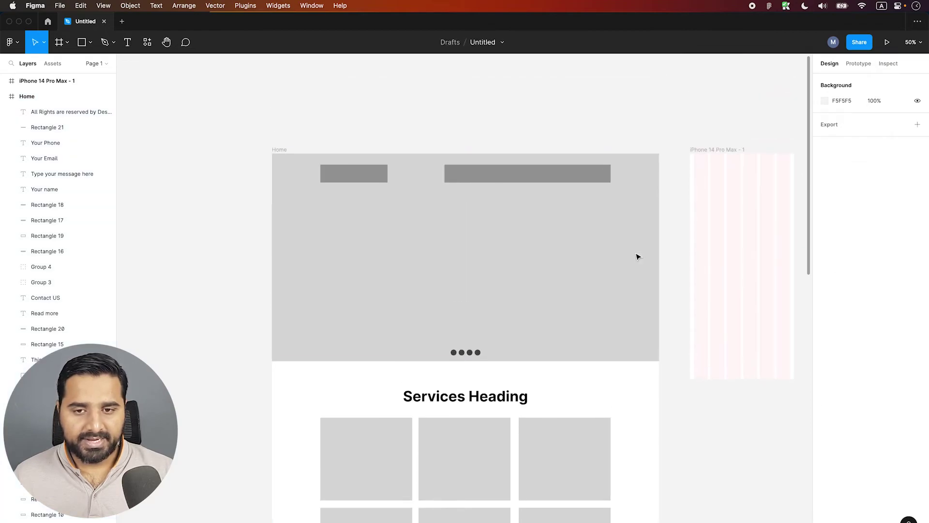
{"action": "left_click_drag", "start_coordinate": [633, 145], "coordinate": [308, 390]}
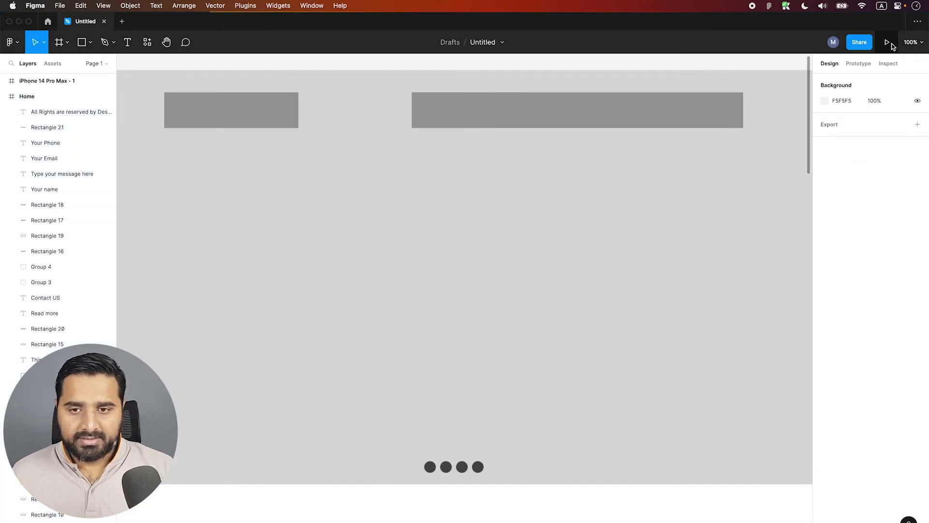
{"action": "left_click", "coordinate": [887, 42]}
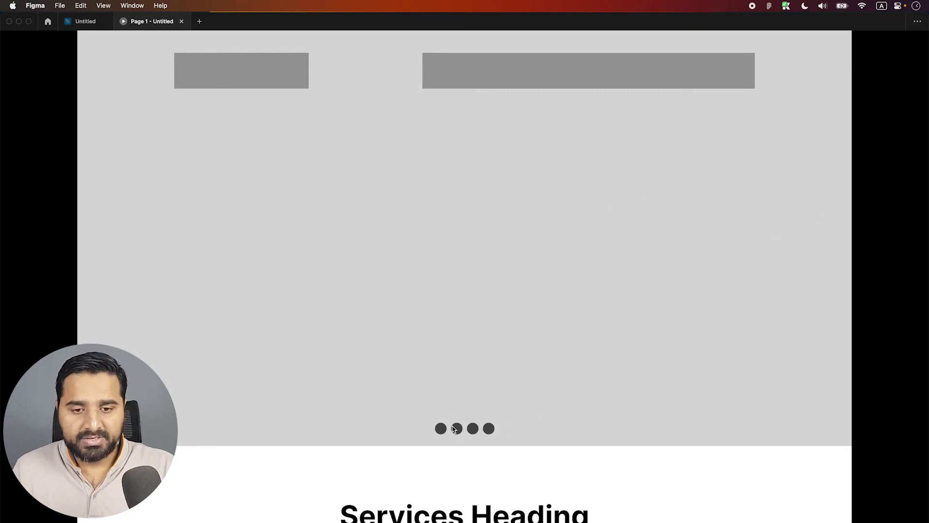
{"action": "scroll", "coordinate": [453, 429], "scroll_direction": "down", "scroll_amount": 5}
{"action": "scroll", "coordinate": [453, 428], "scroll_direction": "down", "scroll_amount": 2}
{"action": "scroll", "coordinate": [460, 428], "scroll_direction": "down", "scroll_amount": 3}
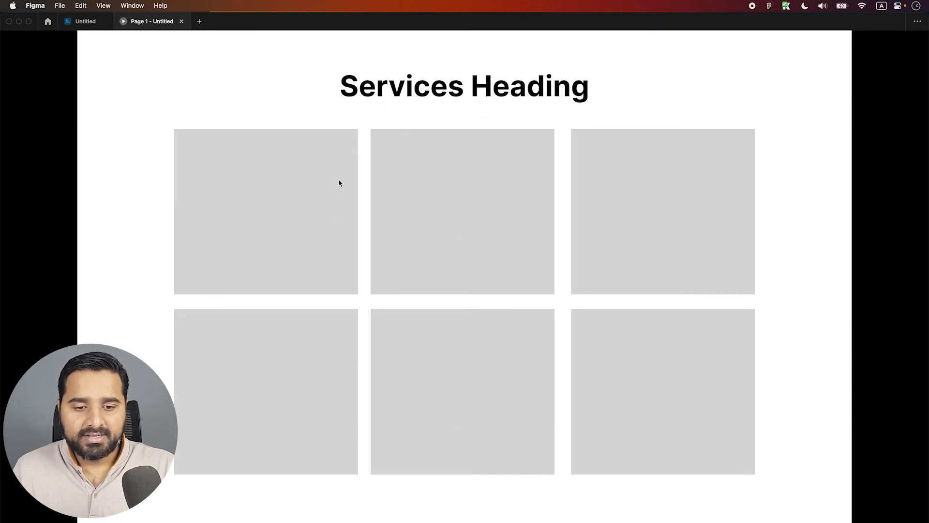
{"action": "scroll", "coordinate": [625, 226], "scroll_direction": "down", "scroll_amount": 10}
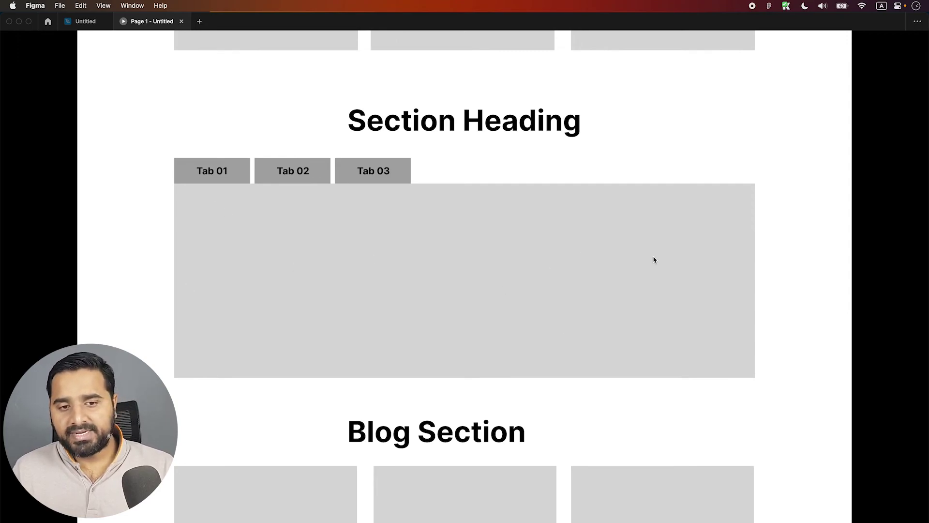
{"action": "scroll", "coordinate": [550, 264], "scroll_direction": "down", "scroll_amount": 9}
{"action": "scroll", "coordinate": [550, 263], "scroll_direction": "up", "scroll_amount": 4}
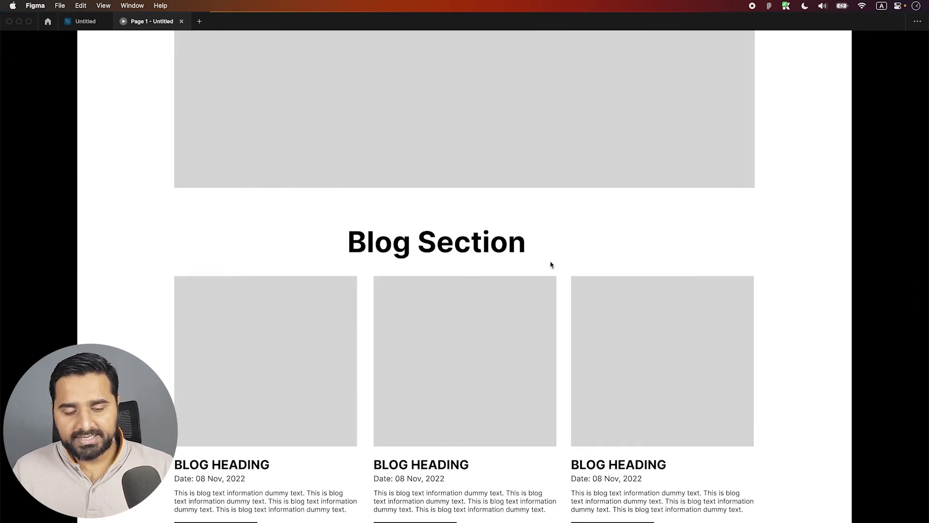
{"action": "scroll", "coordinate": [451, 207], "scroll_direction": "down", "scroll_amount": 1}
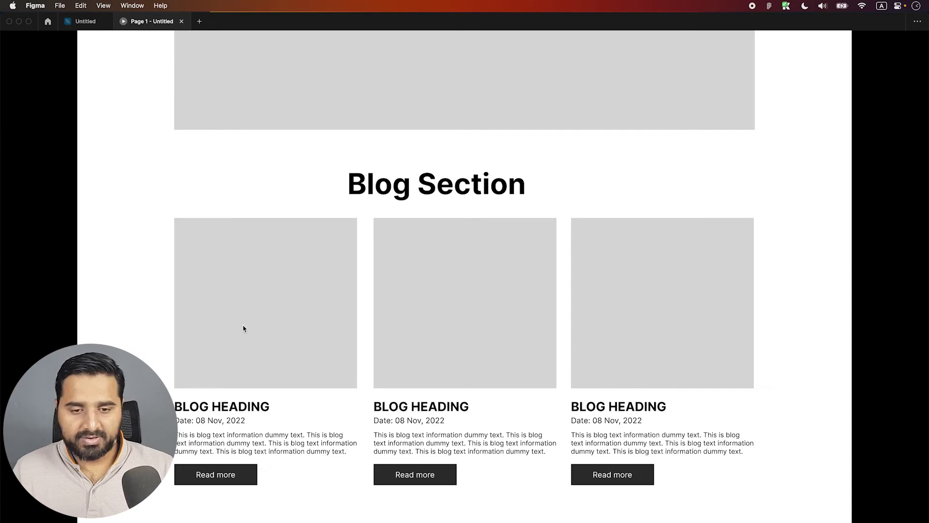
{"action": "scroll", "coordinate": [558, 366], "scroll_direction": "down", "scroll_amount": 5}
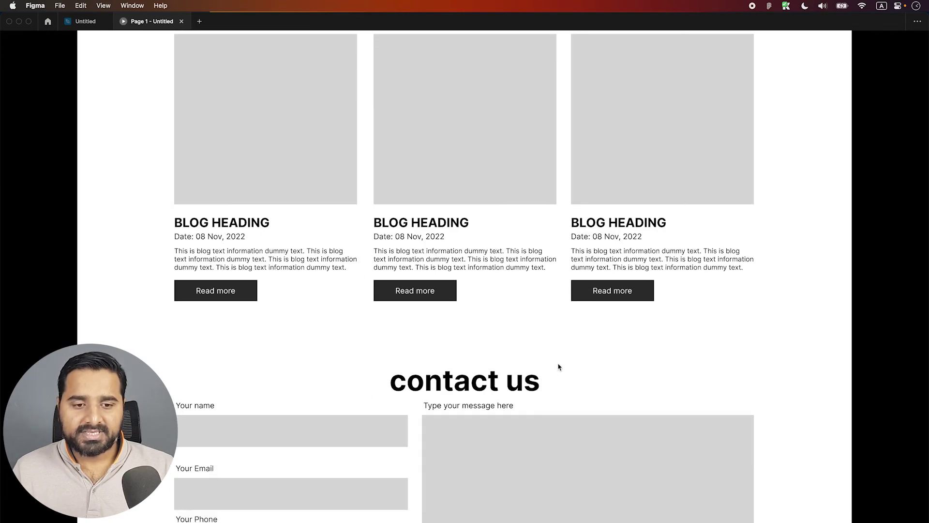
{"action": "scroll", "coordinate": [558, 366], "scroll_direction": "down", "scroll_amount": 3}
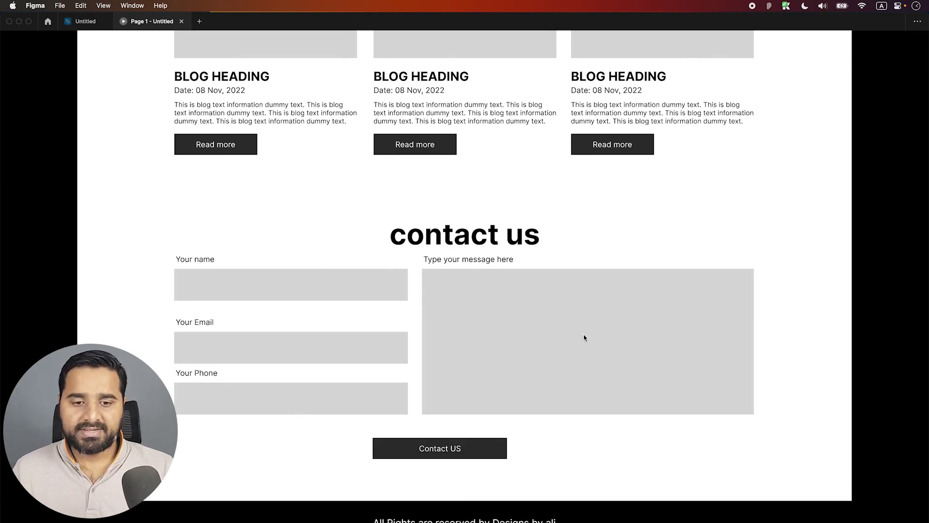
{"action": "scroll", "coordinate": [584, 337], "scroll_direction": "up", "scroll_amount": 2}
{"action": "scroll", "coordinate": [577, 360], "scroll_direction": "down", "scroll_amount": 2}
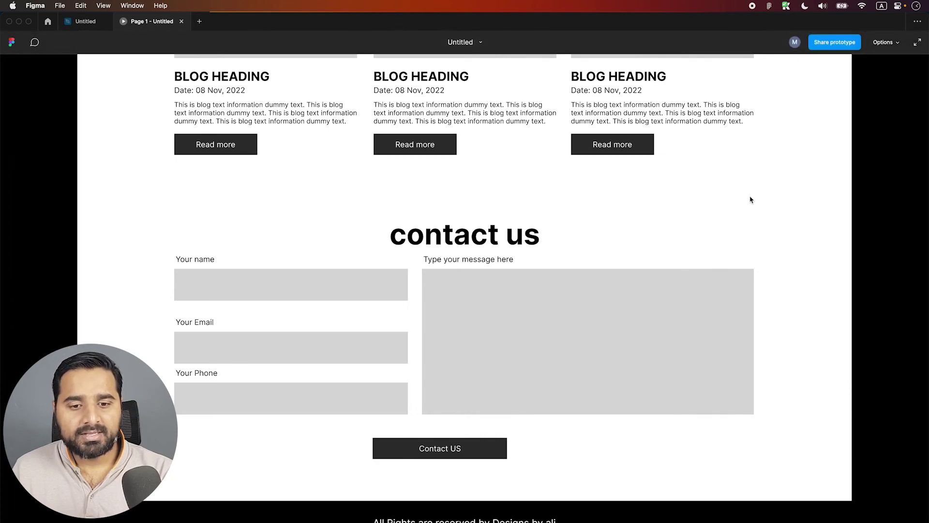
{"action": "left_click", "coordinate": [837, 43]}
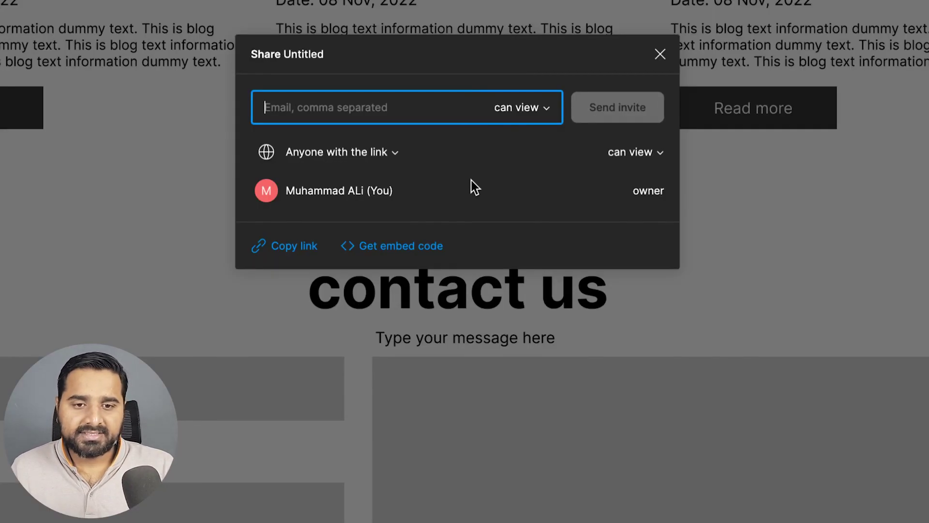
{"action": "key", "text": "Escape"}
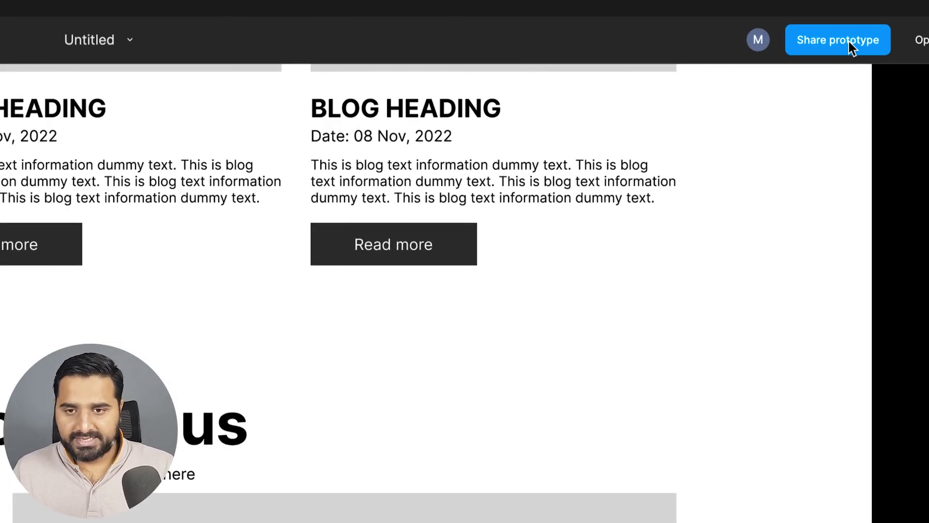
{"action": "left_click", "coordinate": [848, 40]}
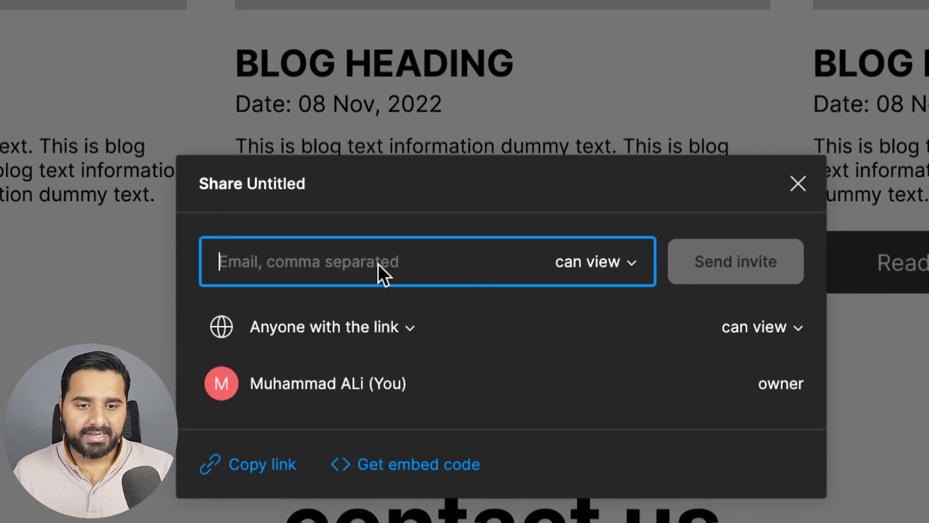
{"action": "left_click", "coordinate": [630, 263]}
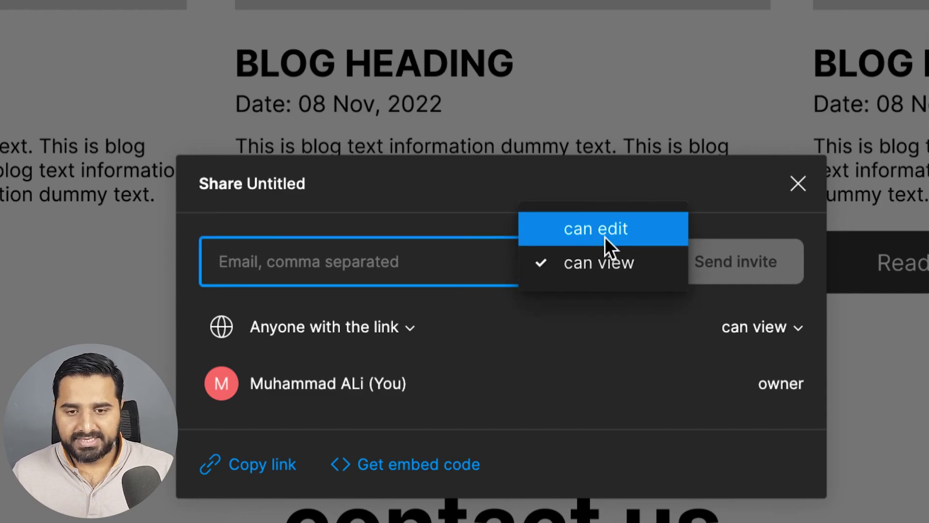
{"action": "left_click", "coordinate": [602, 269]}
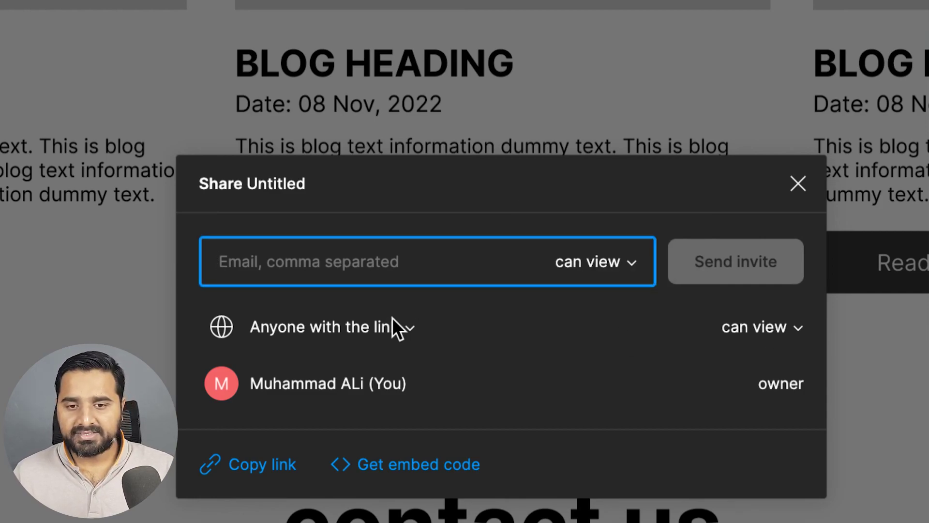
{"action": "left_click", "coordinate": [287, 327]}
{"action": "left_click", "coordinate": [346, 327]}
{"action": "left_click", "coordinate": [289, 465]}
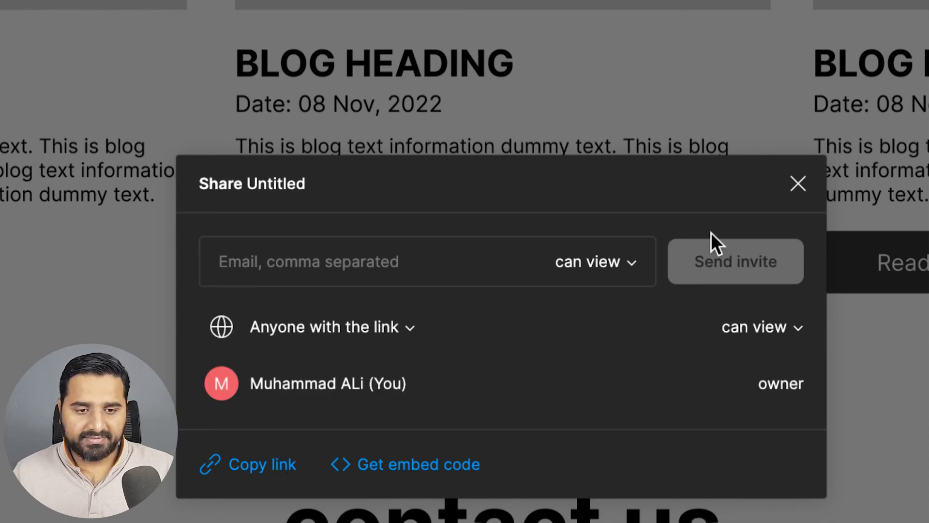
{"action": "left_click", "coordinate": [790, 186]}
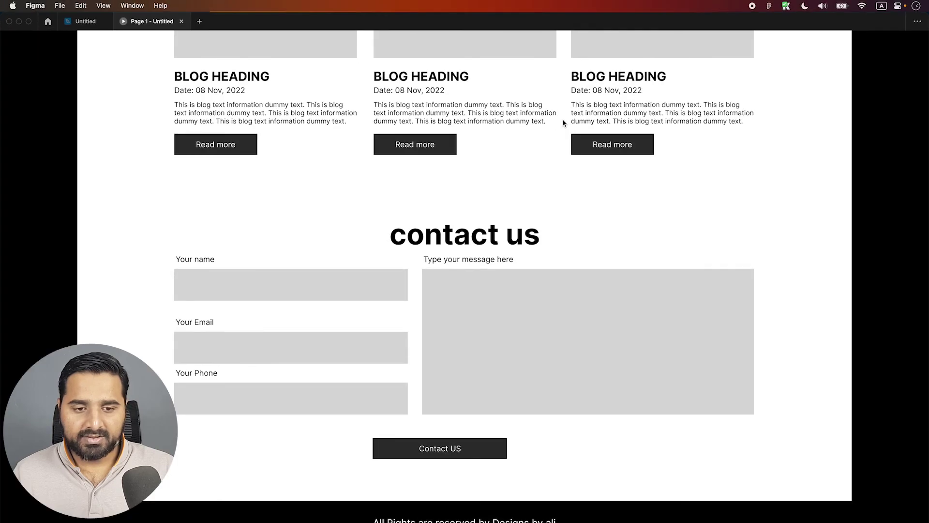
{"action": "scroll", "coordinate": [563, 123], "scroll_direction": "up", "scroll_amount": 15}
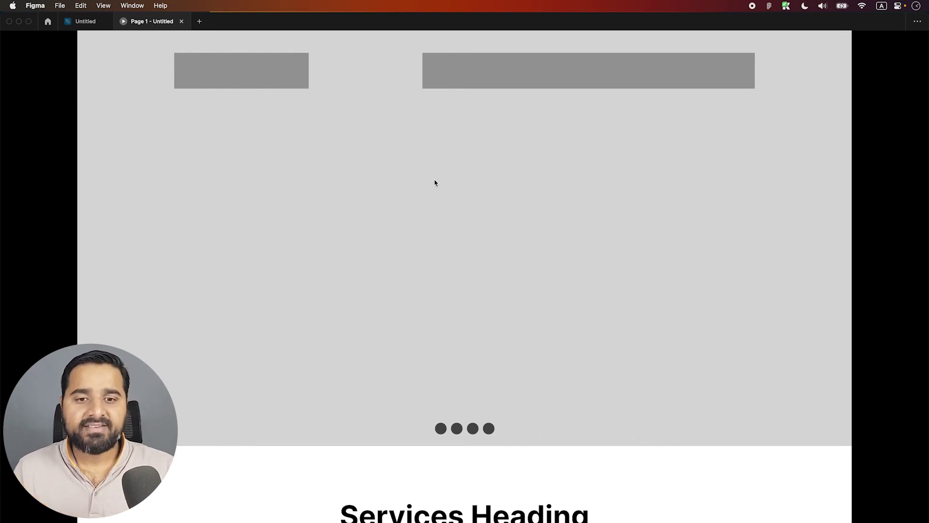
{"action": "scroll", "coordinate": [434, 174], "scroll_direction": "down", "scroll_amount": 10}
{"action": "scroll", "coordinate": [434, 180], "scroll_direction": "up", "scroll_amount": 4}
{"action": "scroll", "coordinate": [435, 183], "scroll_direction": "up", "scroll_amount": 2}
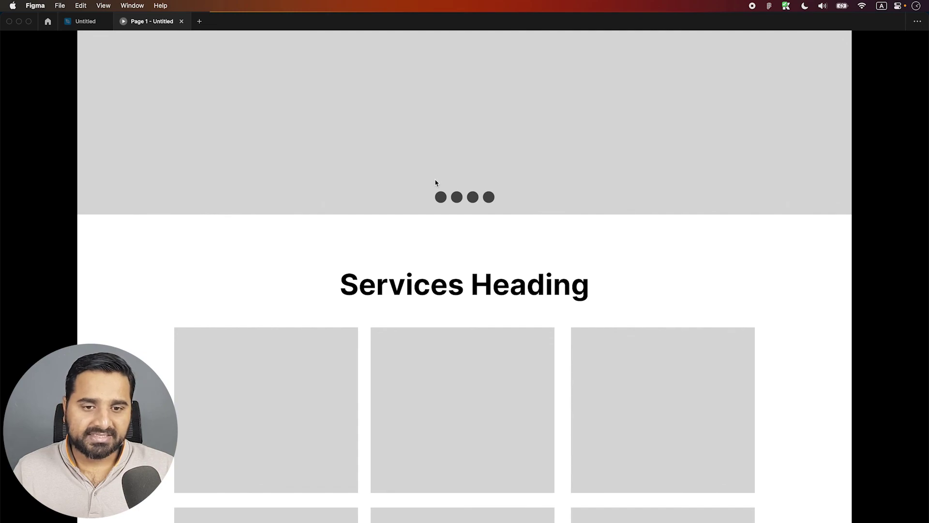
{"action": "scroll", "coordinate": [436, 183], "scroll_direction": "up", "scroll_amount": 5}
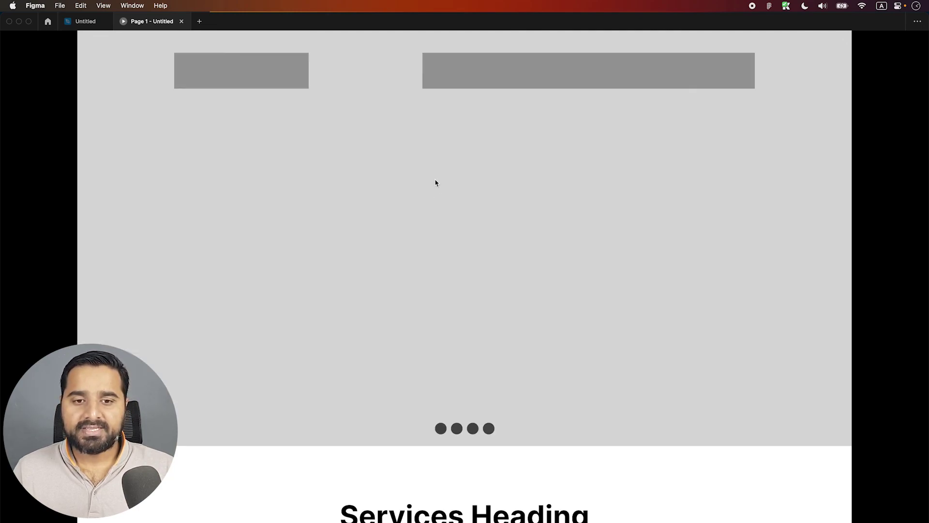